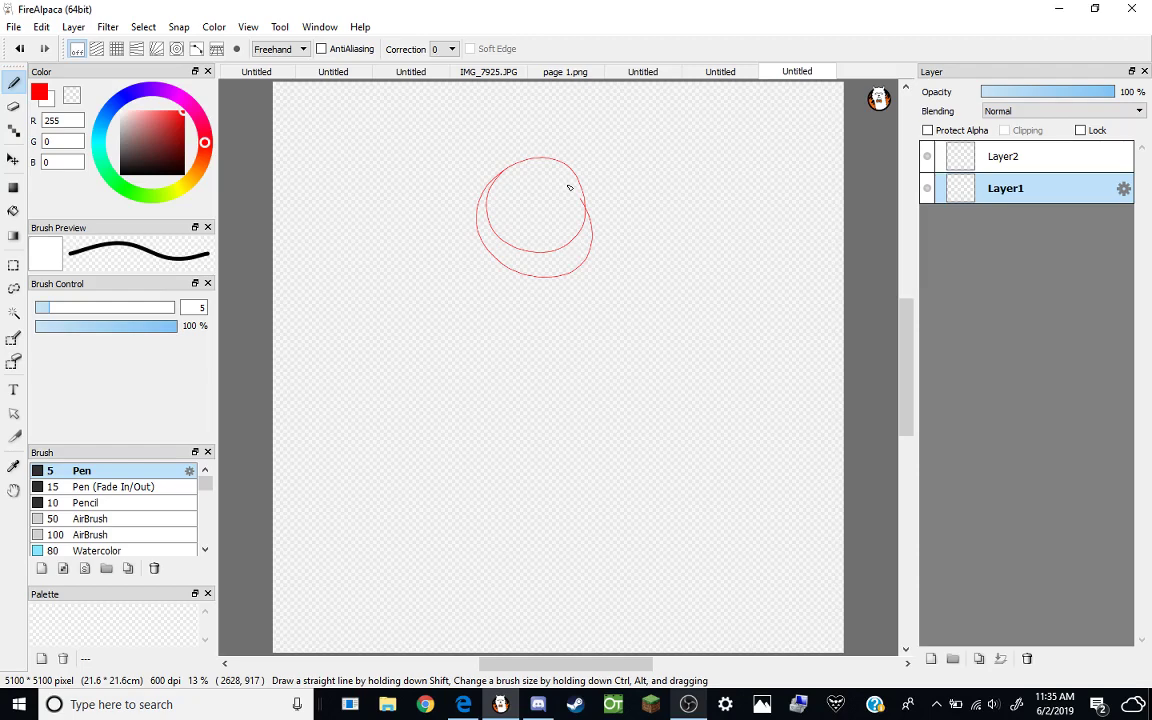
# Clear the overlapping circles and sketch a large round head in red with curved vertical and horizontal face guidelines.
pyautogui.scroll(2, 494, 134)
pyautogui.press('Delete')
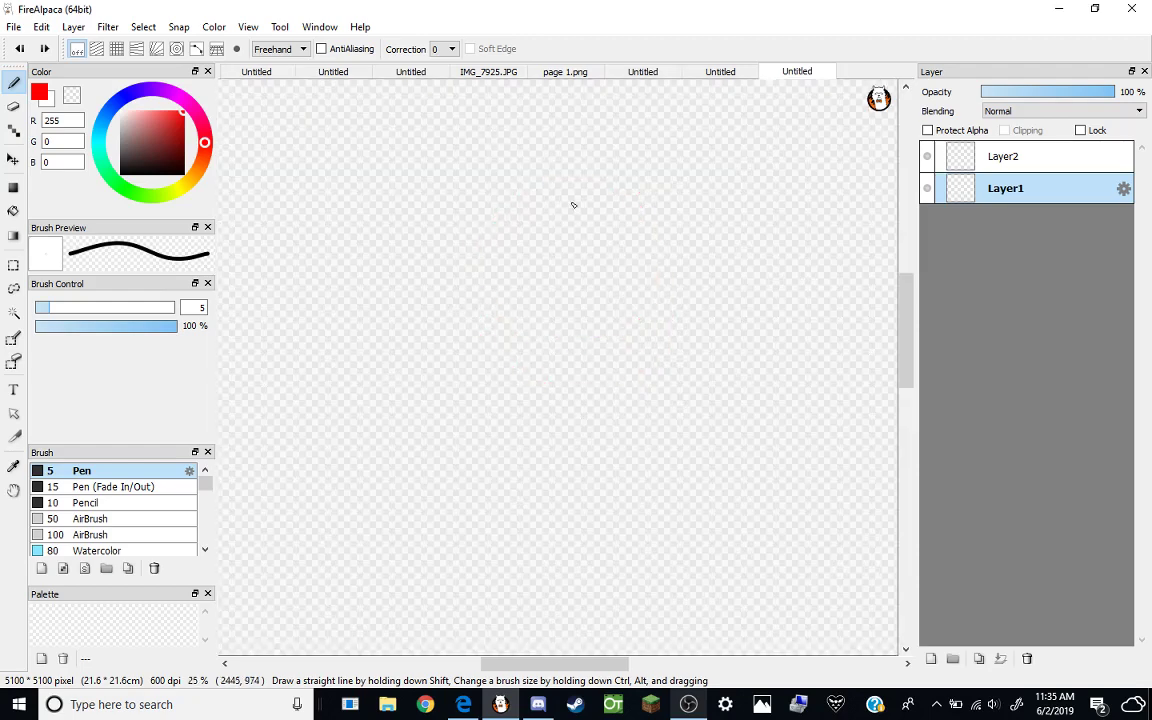
pyautogui.moveTo(567, 193)
pyautogui.mouseDown()
pyautogui.moveTo(541, 422)
pyautogui.moveTo(699, 239)
pyautogui.moveTo(551, 170)
pyautogui.mouseUp()
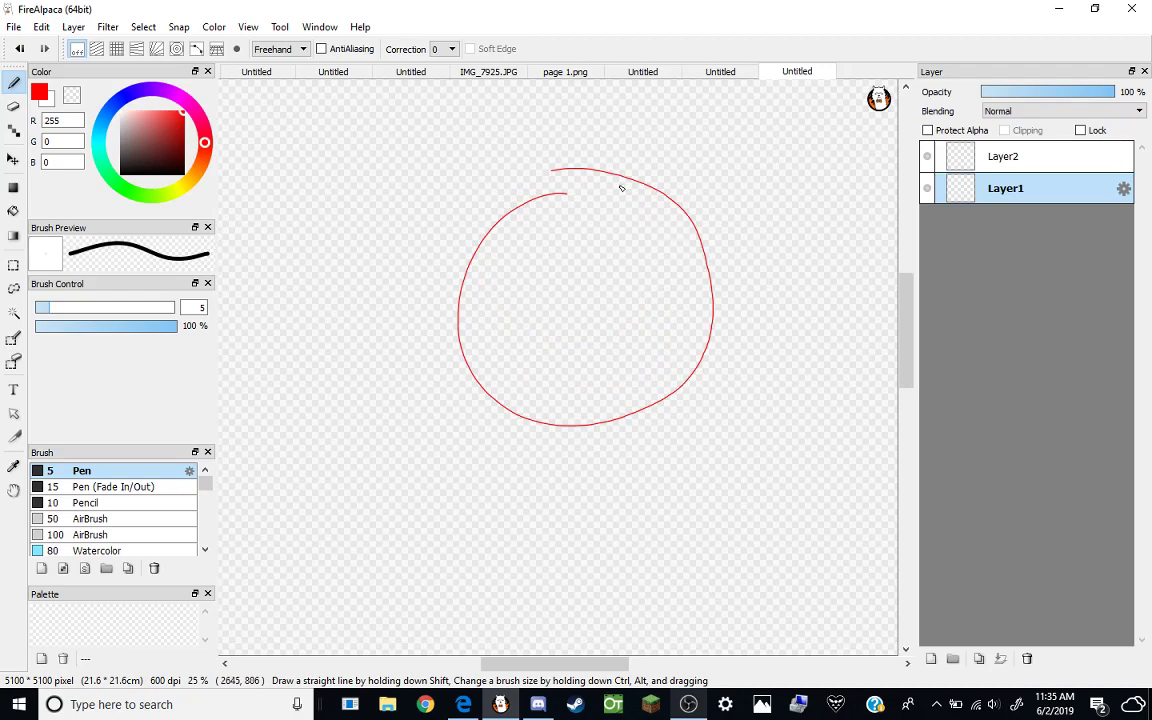
pyautogui.moveTo(614, 181); pyautogui.dragTo(602, 405)
pyautogui.moveTo(490, 333); pyautogui.dragTo(704, 287)
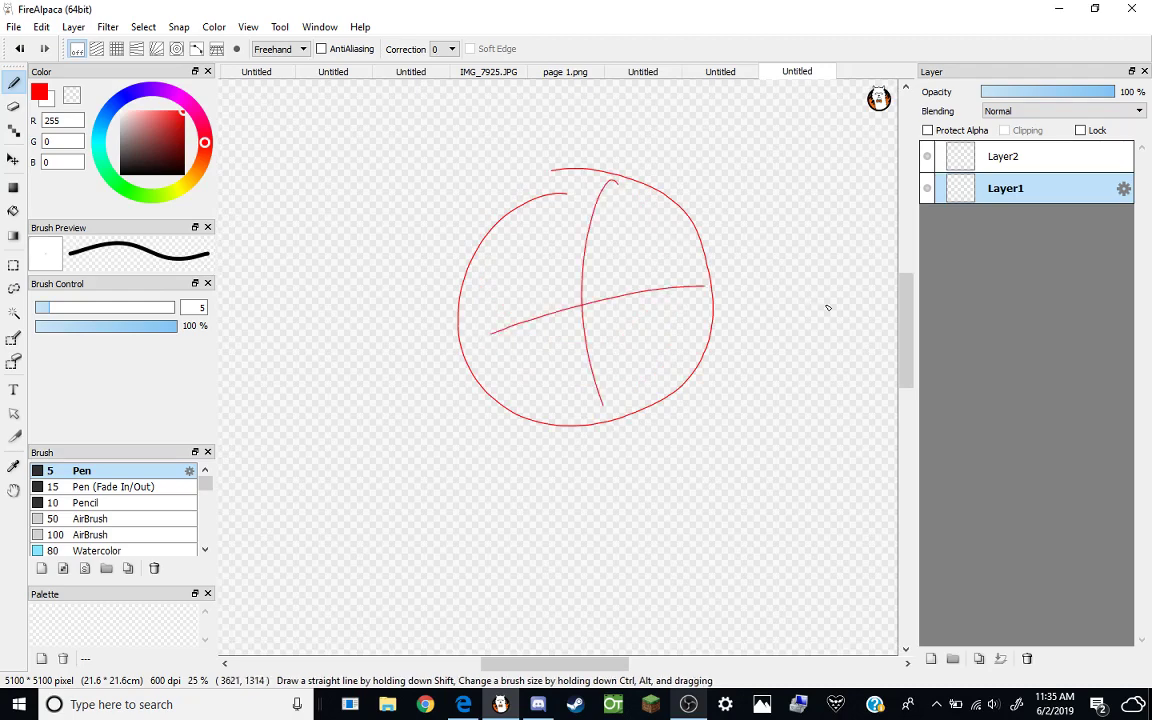
# Sketch two large oval eyes inside the head, one on each side of the vertical guideline.
pyautogui.scroll(-1, 805, 280)
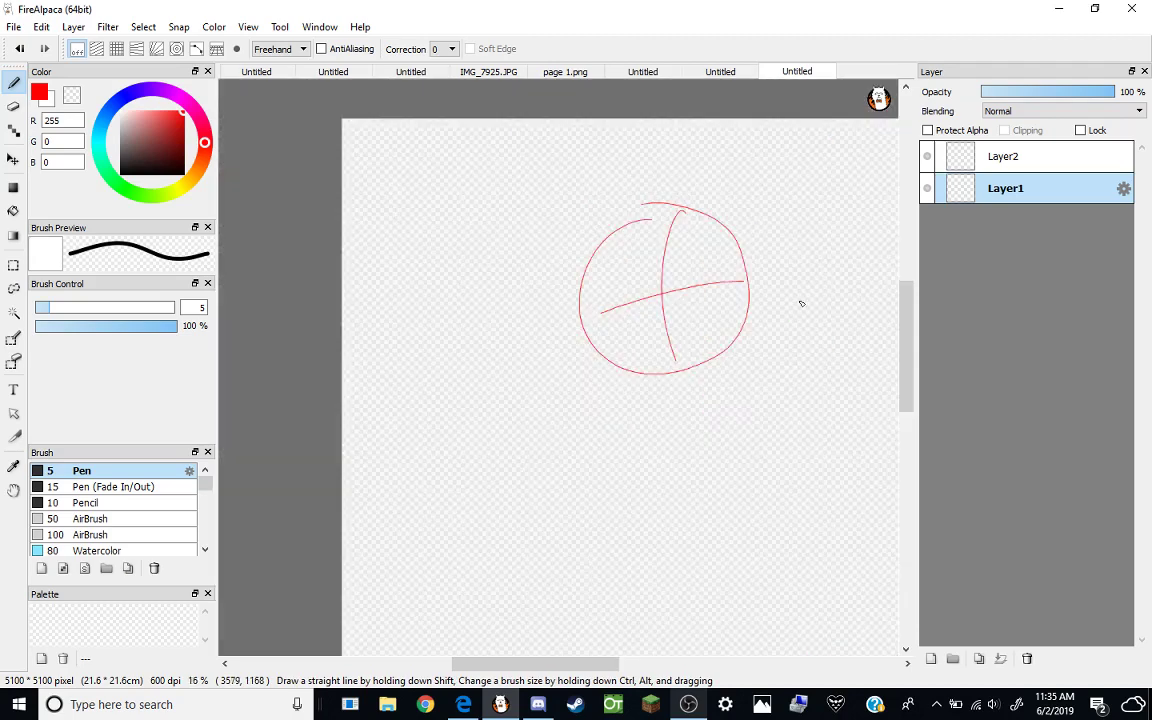
pyautogui.scroll(1, 799, 306)
pyautogui.scroll(1, 692, 234)
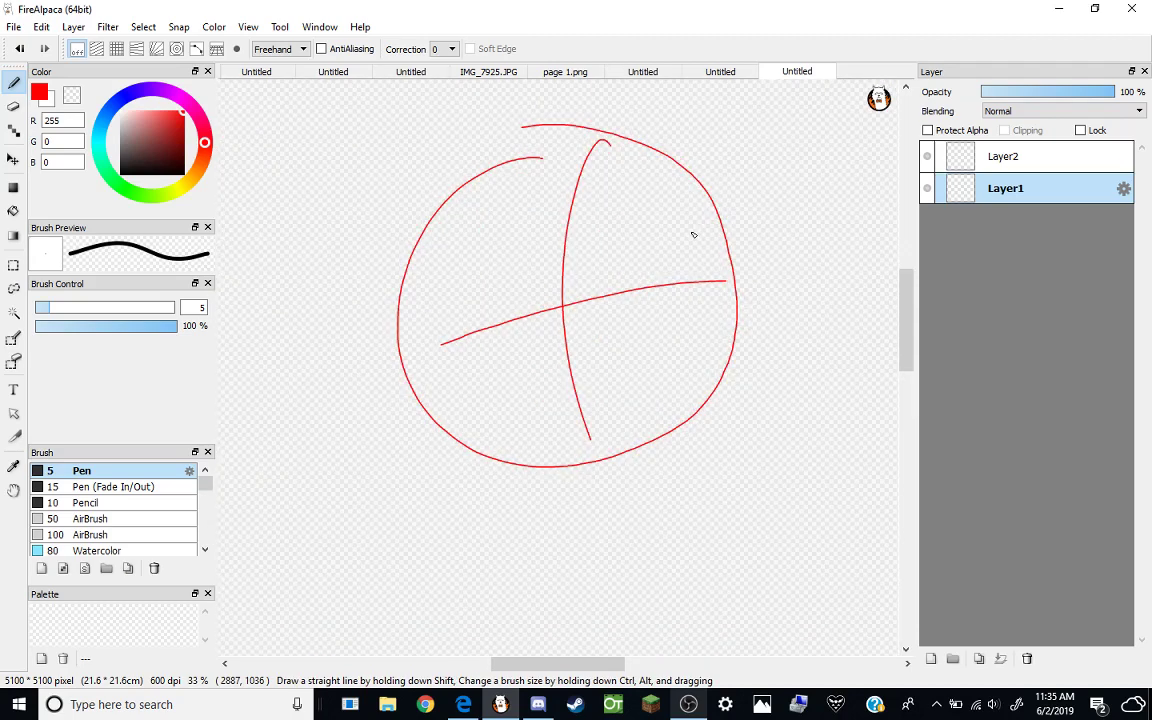
pyautogui.moveTo(599, 242)
pyautogui.mouseDown()
pyautogui.moveTo(584, 383)
pyautogui.moveTo(680, 291)
pyautogui.moveTo(571, 246)
pyautogui.mouseUp()
pyautogui.moveTo(462, 247)
pyautogui.mouseDown()
pyautogui.moveTo(437, 386)
pyautogui.moveTo(463, 247)
pyautogui.mouseUp()
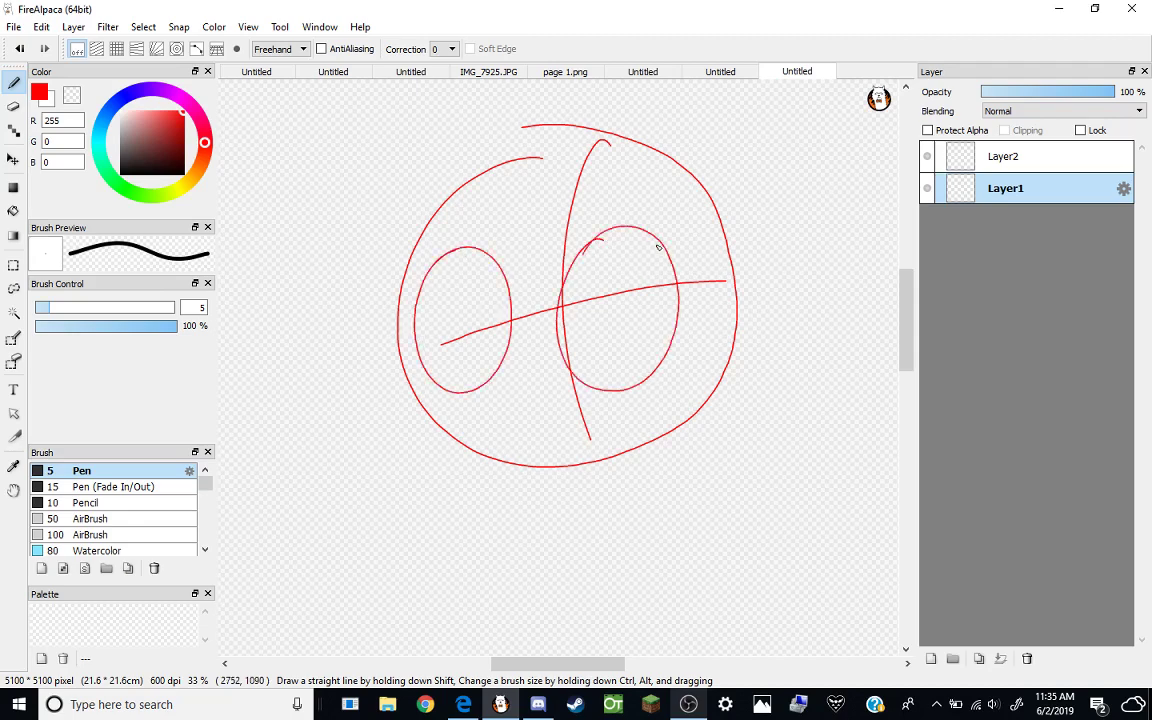
# Draw a short vertical neck line below the head and a horizontal shoulder line across its lower end.
pyautogui.scroll(-1, 640, 265)
pyautogui.scroll(1, 643, 330)
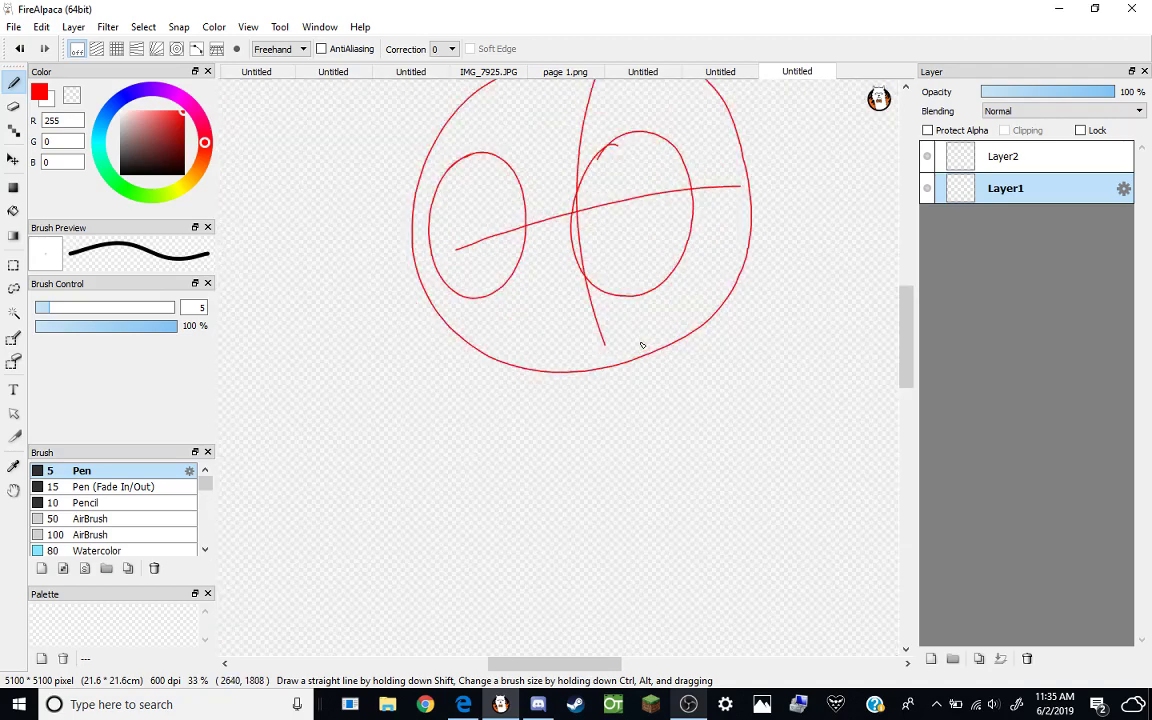
pyautogui.moveTo(569, 372); pyautogui.dragTo(571, 438)
pyautogui.moveTo(481, 432); pyautogui.dragTo(667, 428)
pyautogui.scroll(-3, 690, 400)
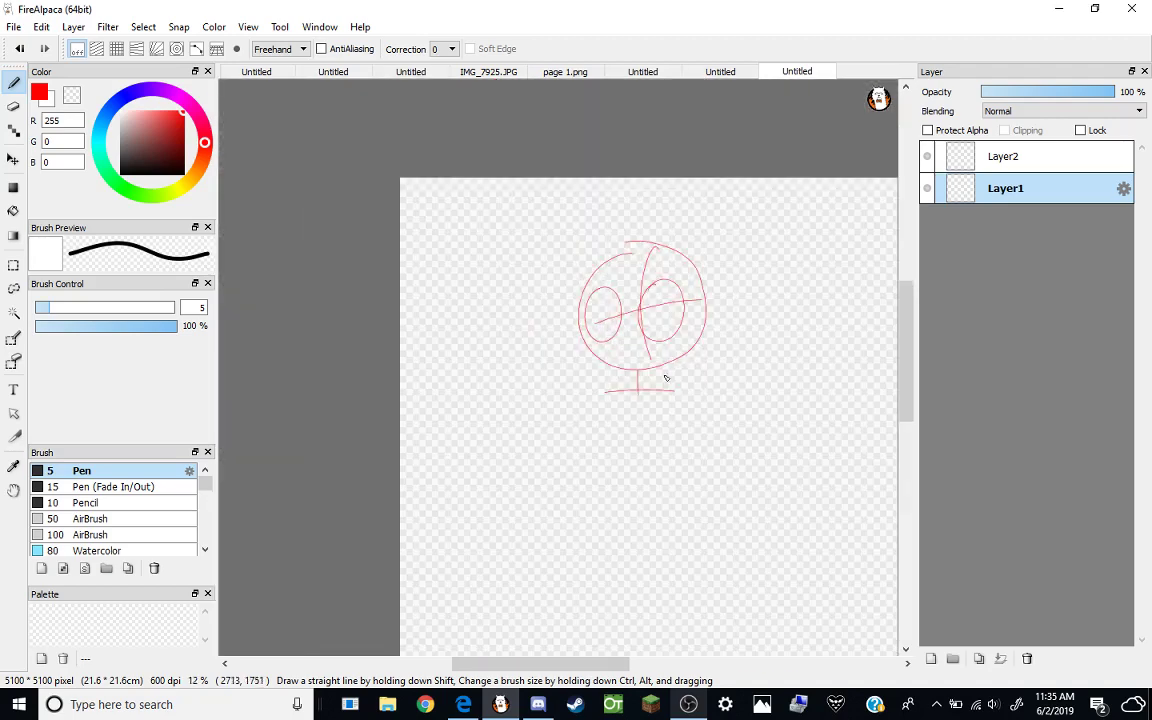
# Sketch the boxy torso below the shoulder line, with sides tapering towards a narrower bottom edge.
pyautogui.scroll(2, 660, 400)
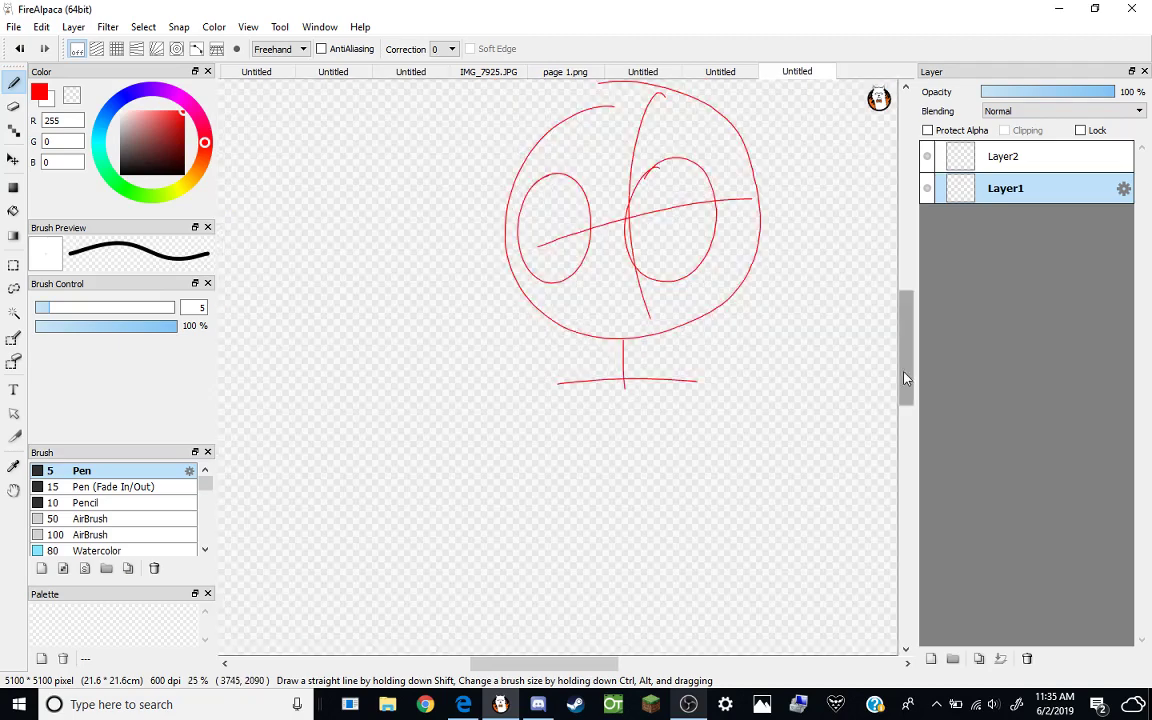
pyautogui.moveTo(904, 366); pyautogui.dragTo(895, 387)
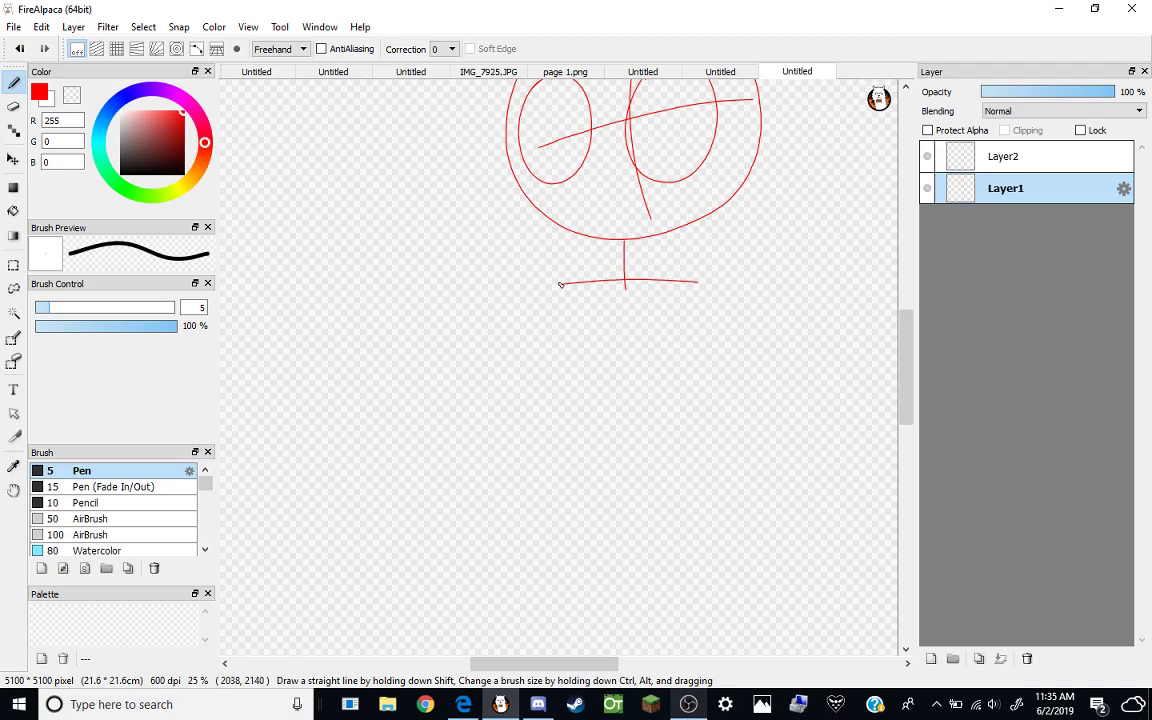
pyautogui.moveTo(559, 284); pyautogui.dragTo(587, 405)
pyautogui.moveTo(590, 408)
pyautogui.mouseDown()
pyautogui.moveTo(714, 408)
pyautogui.moveTo(712, 297)
pyautogui.mouseUp()
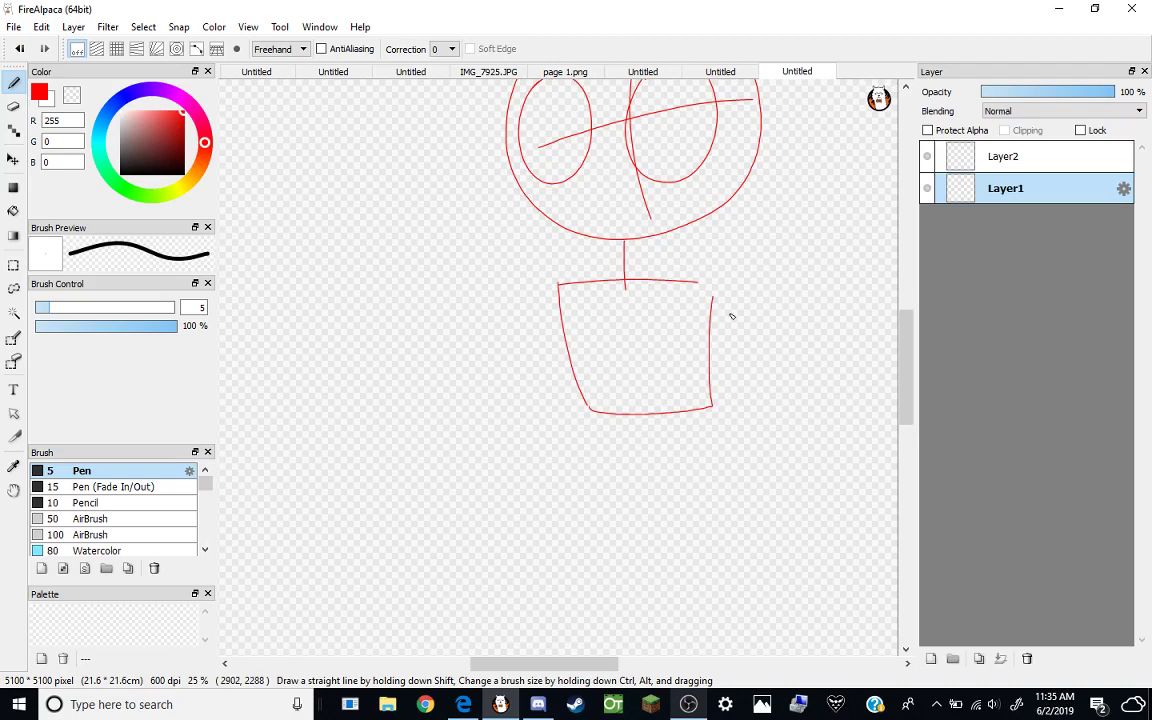
# Draw a spine line below the torso and a four-sided pelvis wider at its base, replacing the first pelvis attempt.
pyautogui.scroll(-3, 731, 316)
pyautogui.scroll(2, 729, 379)
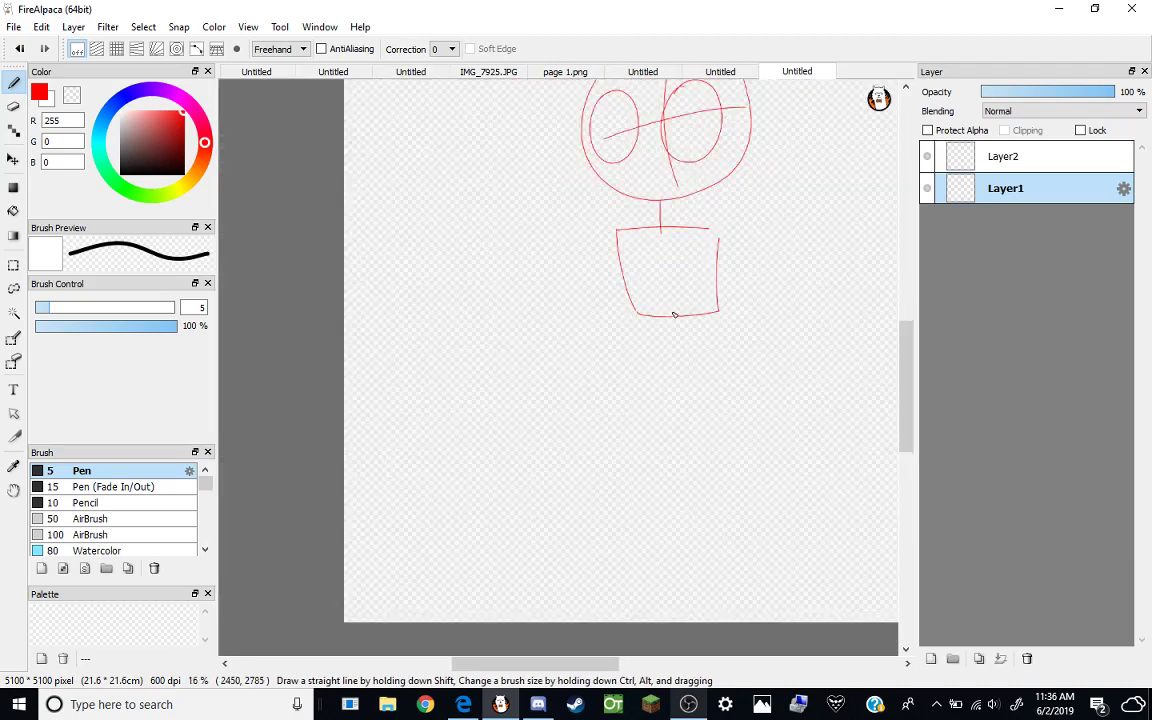
pyautogui.moveTo(668, 314)
pyautogui.mouseDown()
pyautogui.moveTo(668, 368)
pyautogui.moveTo(716, 346)
pyautogui.moveTo(700, 362)
pyautogui.mouseUp()
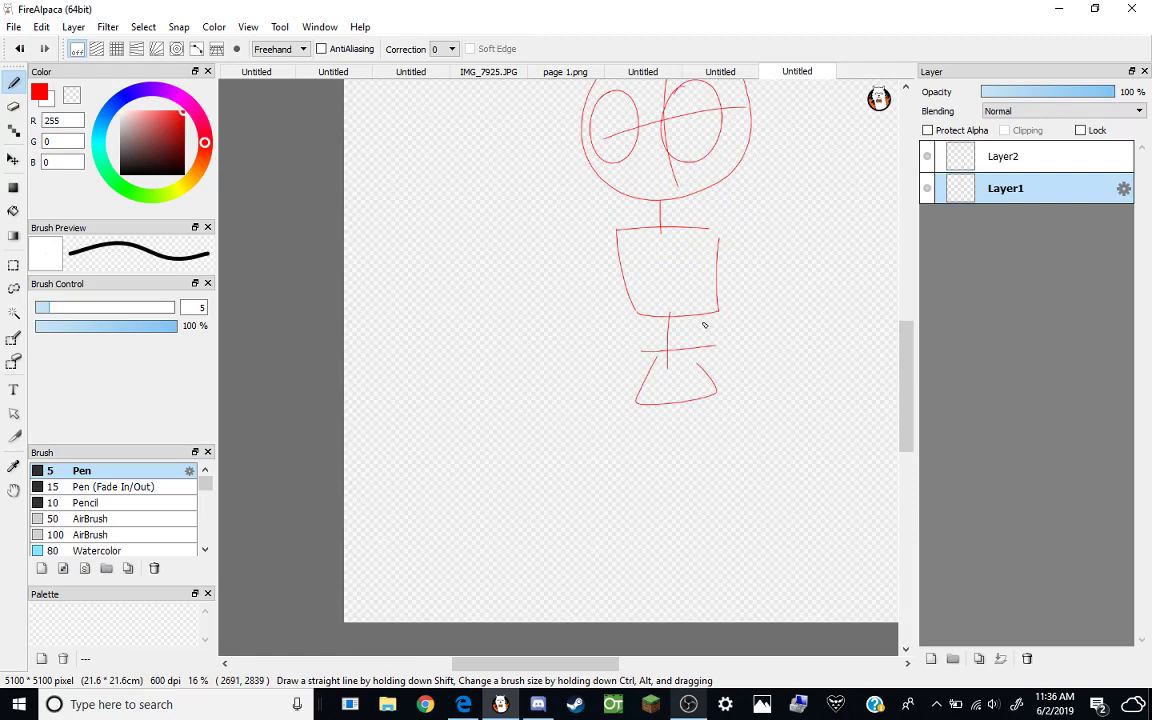
pyautogui.hotkey('ctrl', 'z')
pyautogui.moveTo(641, 352)
pyautogui.mouseDown()
pyautogui.moveTo(636, 400)
pyautogui.moveTo(716, 388)
pyautogui.moveTo(712, 340)
pyautogui.mouseUp()
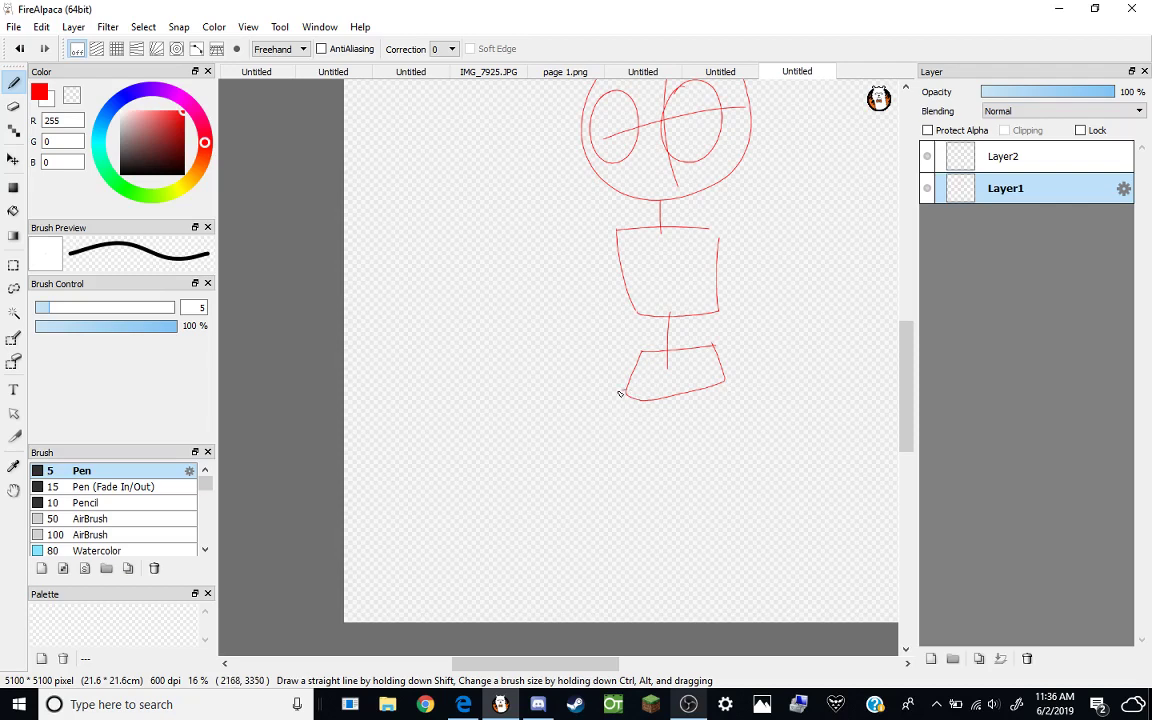
# Sketch the bent leg on the figure's left side of the canvas, with circular hip, knee and ankle joints and a pointed foot.
pyautogui.moveTo(620, 391)
pyautogui.mouseDown()
pyautogui.moveTo(656, 415)
pyautogui.moveTo(608, 415)
pyautogui.moveTo(582, 462)
pyautogui.moveTo(598, 505)
pyautogui.moveTo(563, 486)
pyautogui.mouseUp()
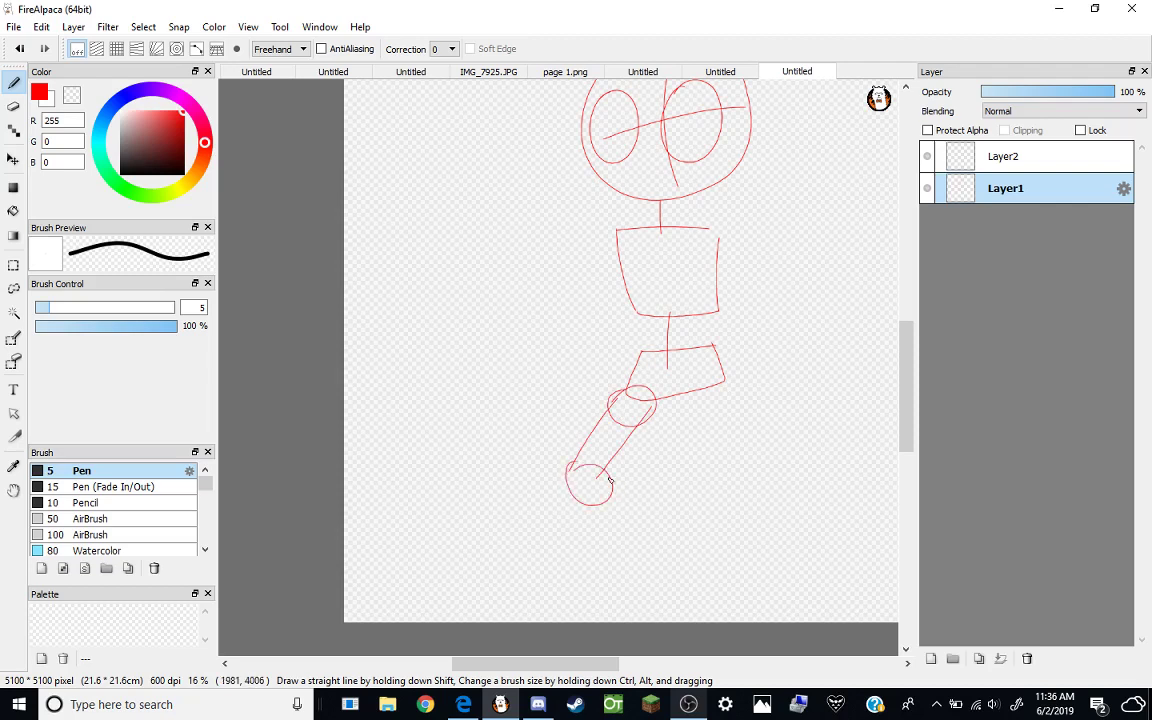
pyautogui.moveTo(612, 484); pyautogui.dragTo(636, 543)
pyautogui.scroll(-2, 664, 519)
pyautogui.scroll(3, 634, 463)
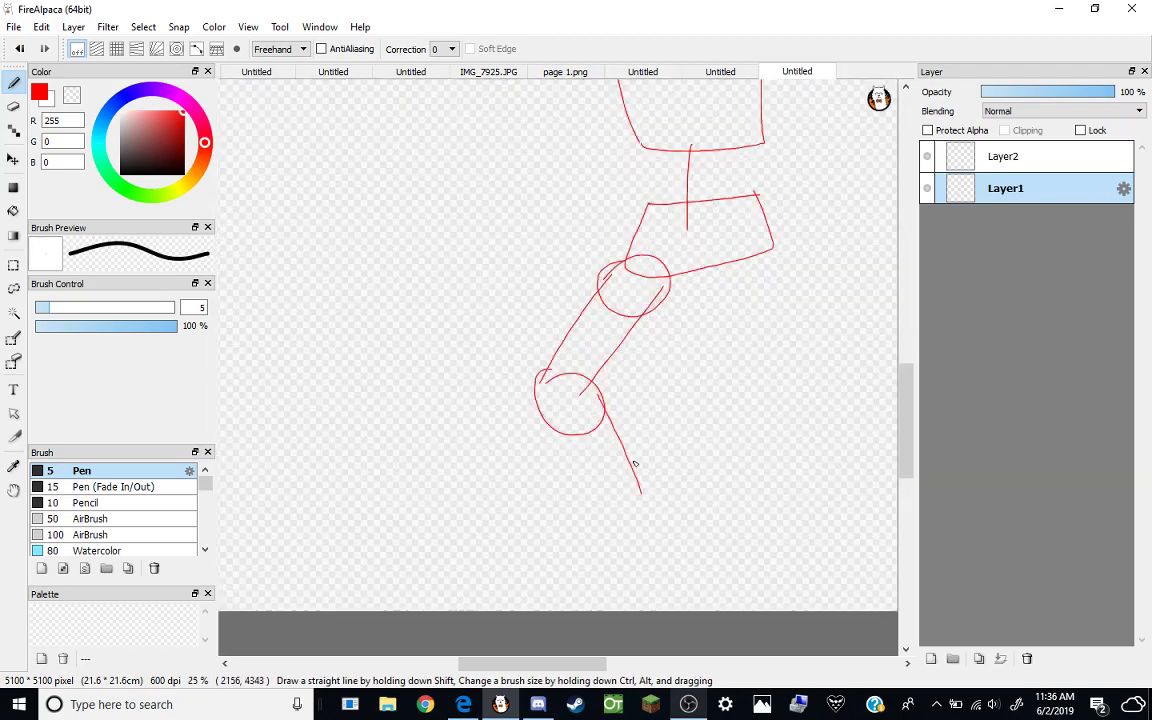
pyautogui.scroll(-1, 612, 455)
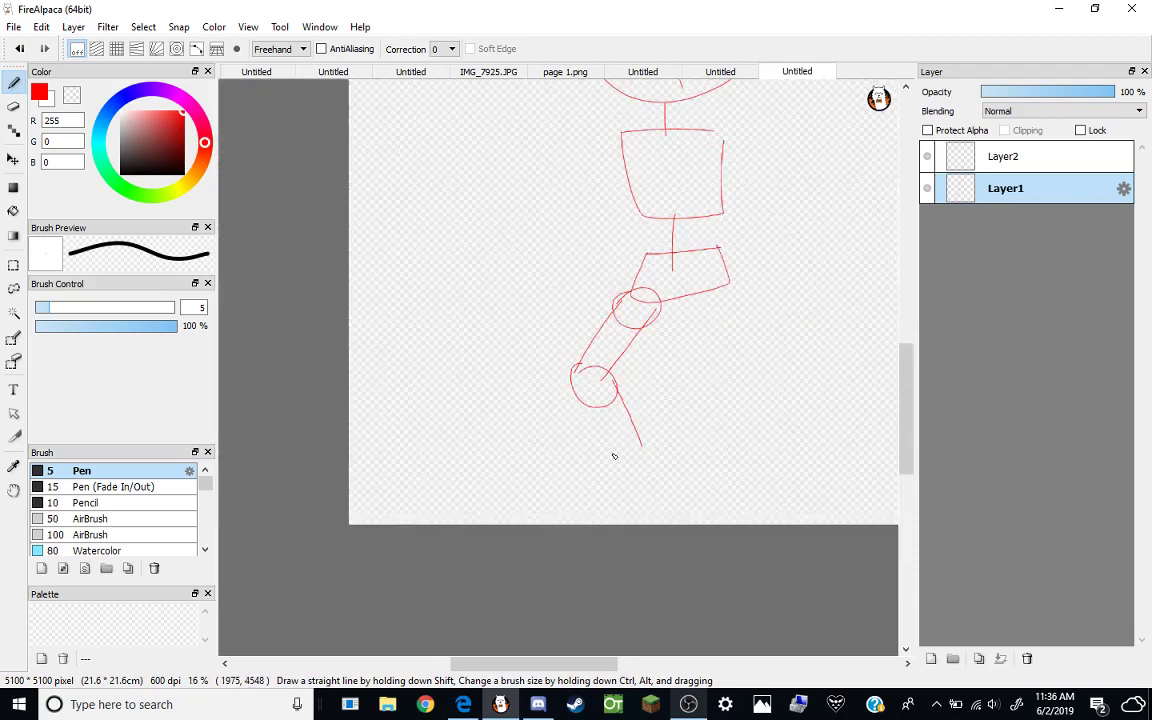
pyautogui.scroll(2, 614, 456)
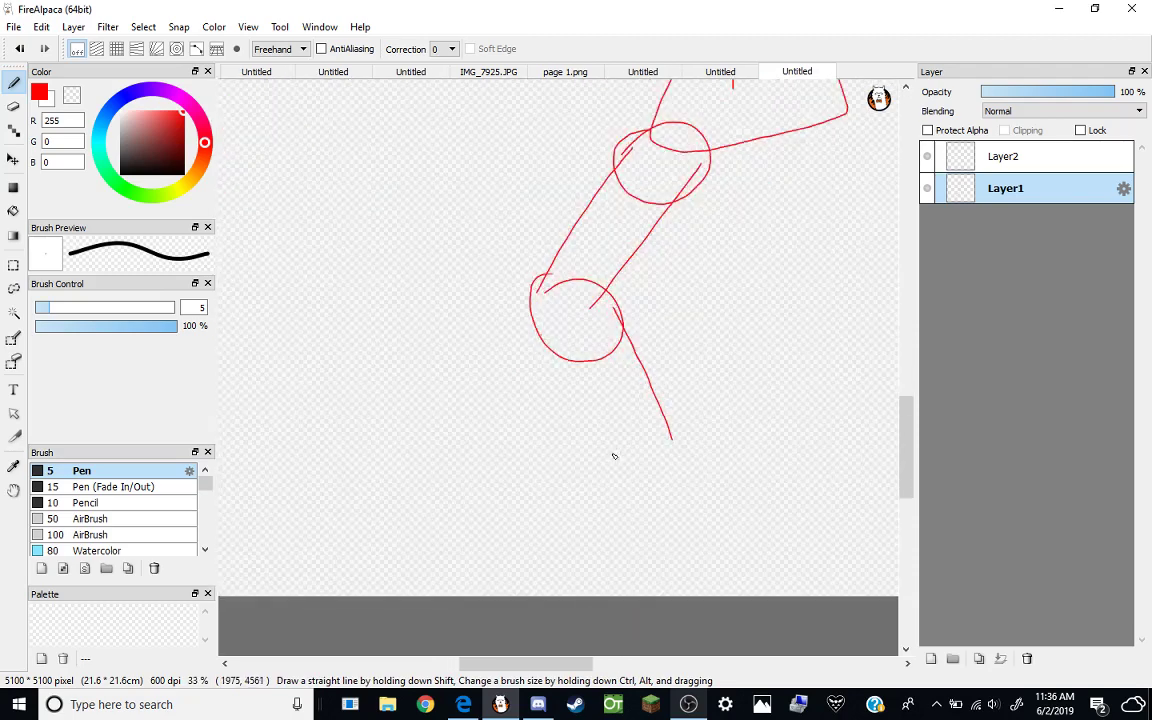
pyautogui.moveTo(548, 350); pyautogui.dragTo(610, 485)
pyautogui.moveTo(641, 376)
pyautogui.mouseDown()
pyautogui.moveTo(675, 512)
pyautogui.moveTo(632, 512)
pyautogui.moveTo(505, 550)
pyautogui.moveTo(648, 538)
pyautogui.mouseUp()
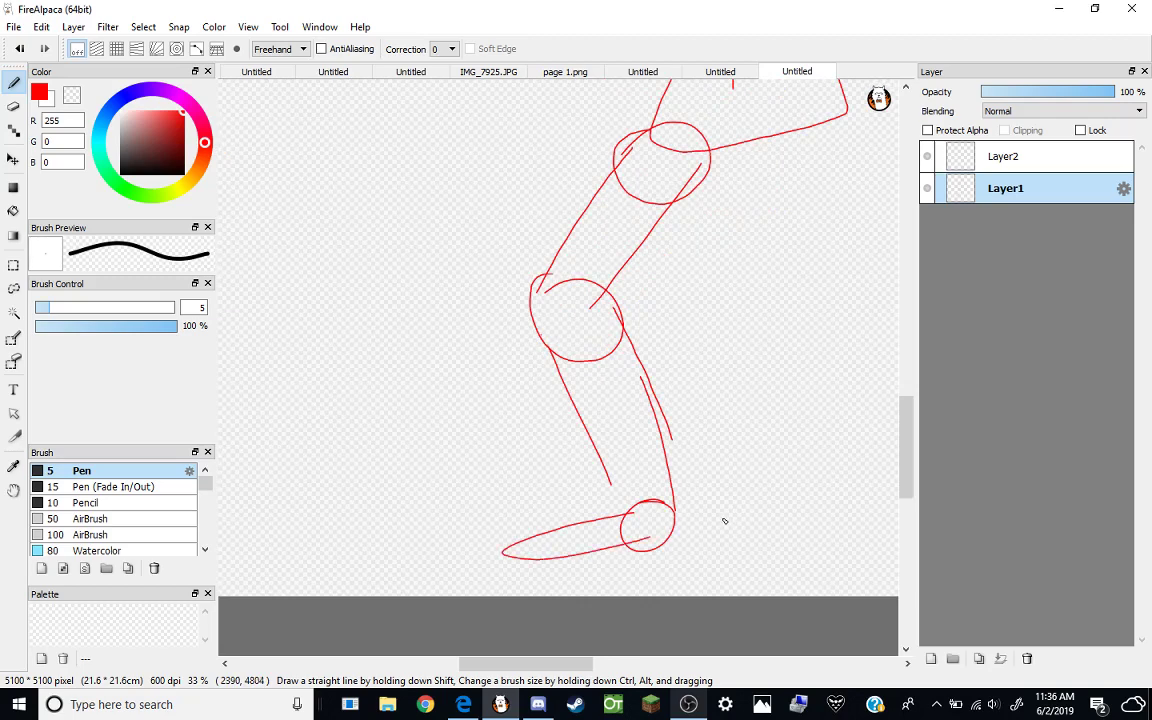
# Sketch the straighter leg from the pelvis's right corner, with circular hip and knee joints and an oval foot.
pyautogui.scroll(-1, 663, 398)
pyautogui.scroll(1, 769, 355)
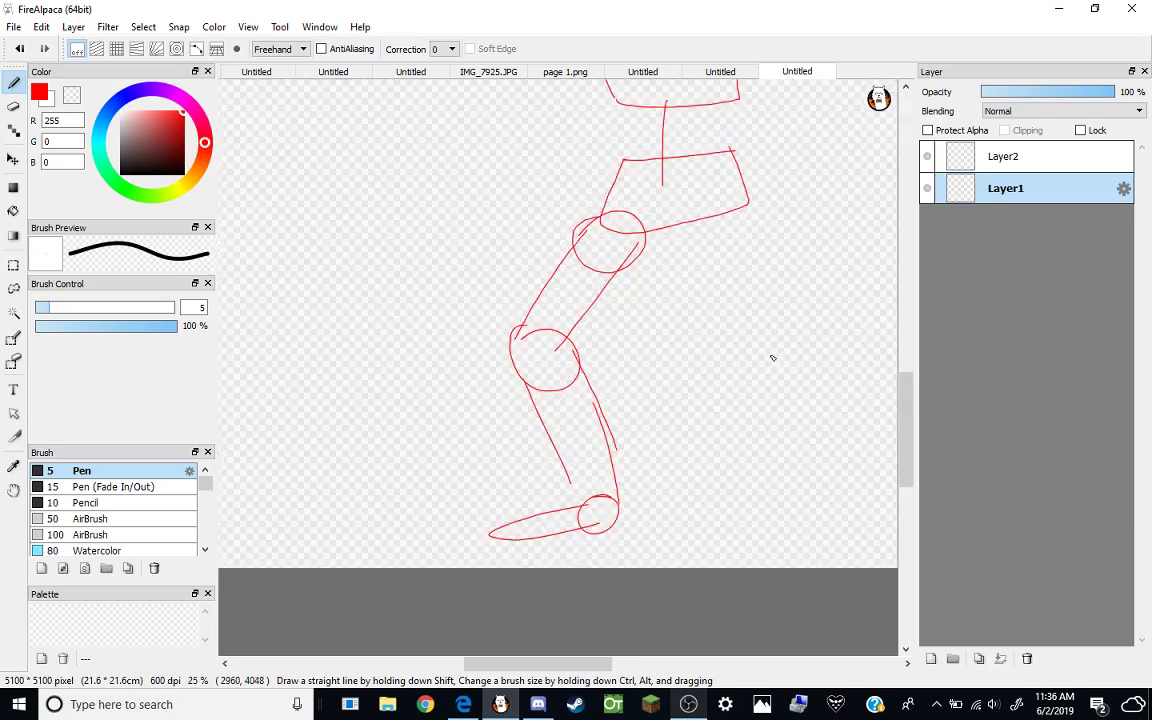
pyautogui.moveTo(735, 152)
pyautogui.mouseDown()
pyautogui.moveTo(702, 180)
pyautogui.moveTo(776, 198)
pyautogui.moveTo(707, 158)
pyautogui.moveTo(773, 213)
pyautogui.mouseUp()
pyautogui.moveTo(697, 182); pyautogui.dragTo(748, 348)
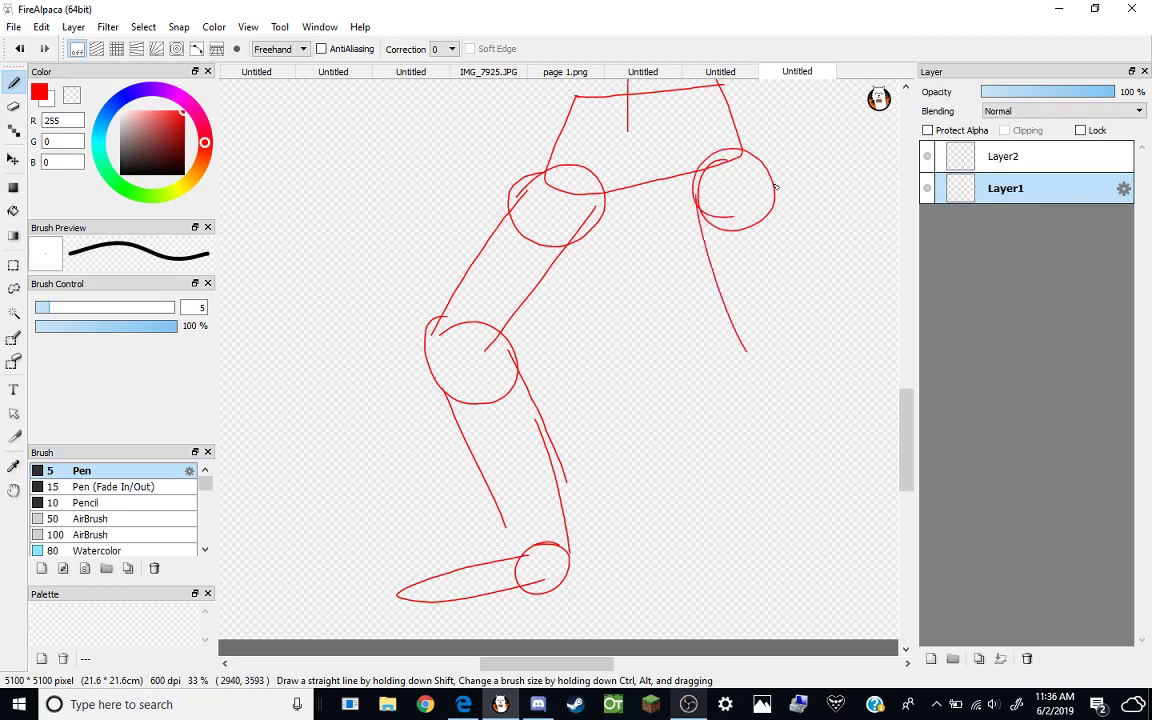
pyautogui.moveTo(775, 186)
pyautogui.mouseDown()
pyautogui.moveTo(782, 365)
pyautogui.moveTo(762, 330)
pyautogui.mouseUp()
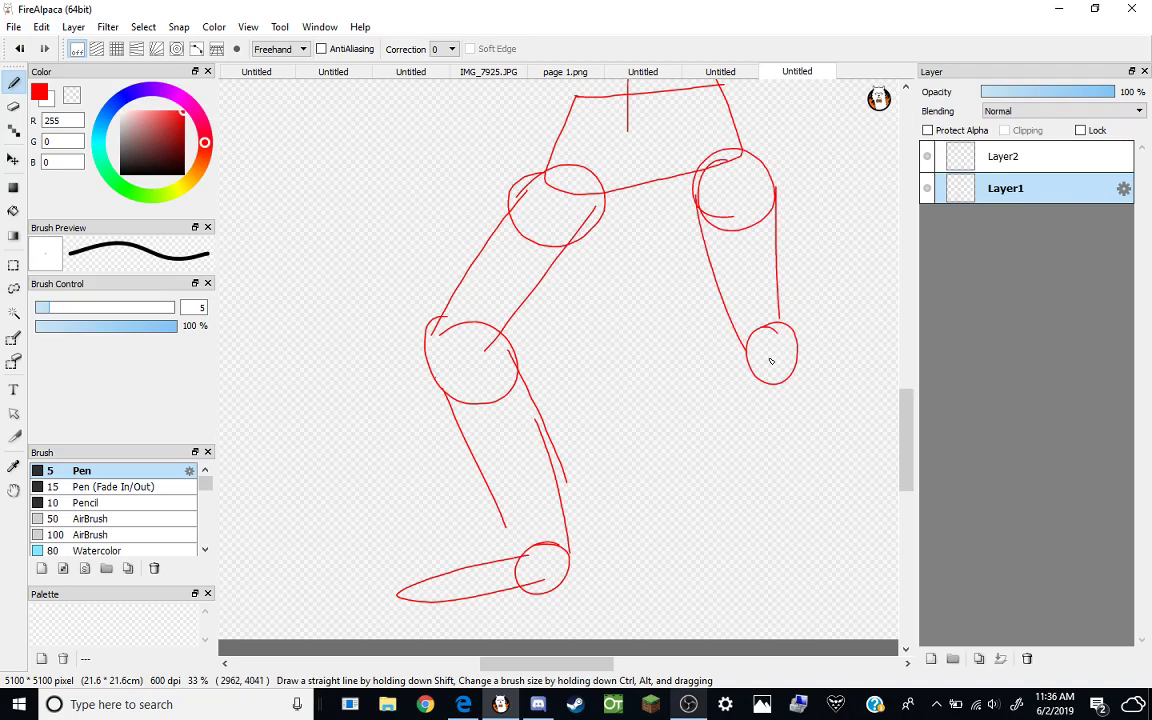
pyautogui.moveTo(749, 370); pyautogui.dragTo(783, 541)
pyautogui.moveTo(795, 356); pyautogui.dragTo(830, 524)
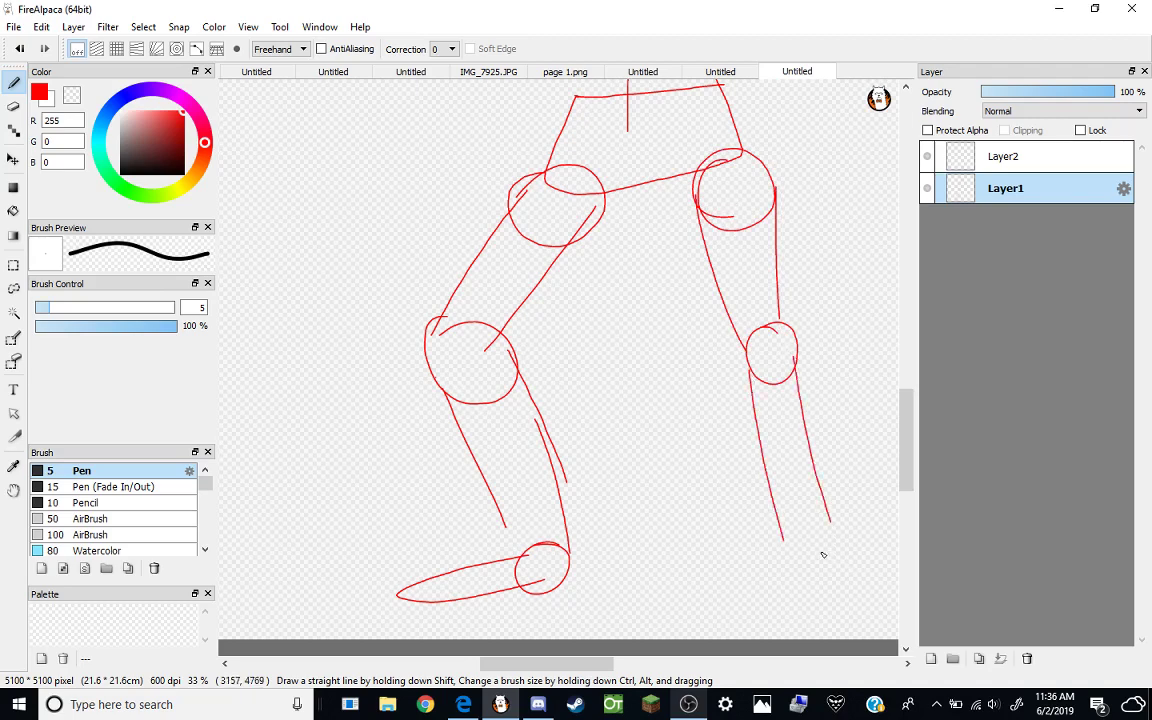
pyautogui.moveTo(783, 532); pyautogui.dragTo(826, 530)
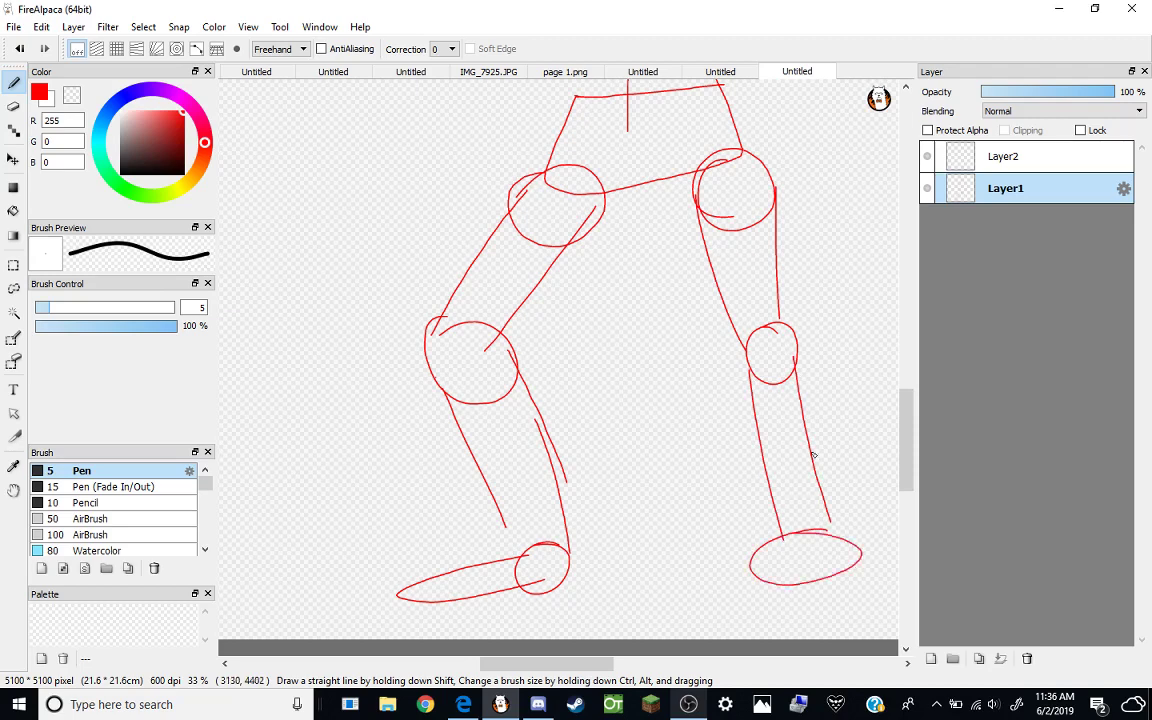
# Sketch the arm at the torso's left side, bent upward at the elbow, with circular shoulder and elbow joints and a round hand.
pyautogui.scroll(-3, 813, 456)
pyautogui.scroll(1, 817, 277)
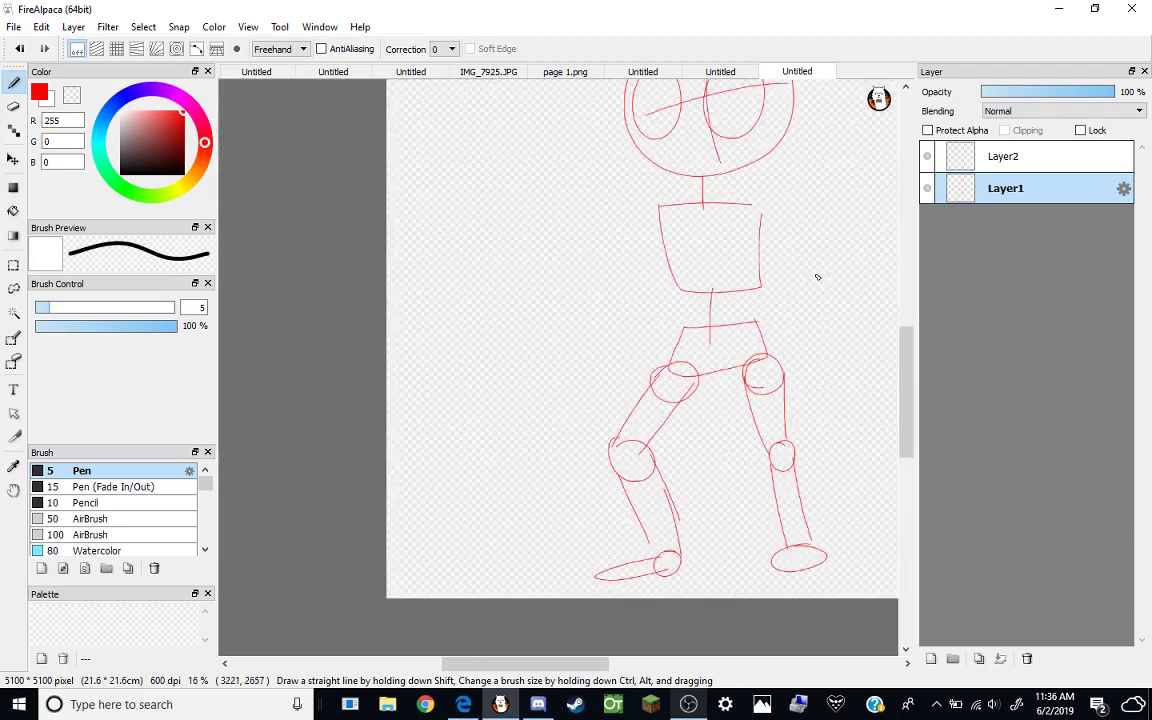
pyautogui.scroll(2, 816, 272)
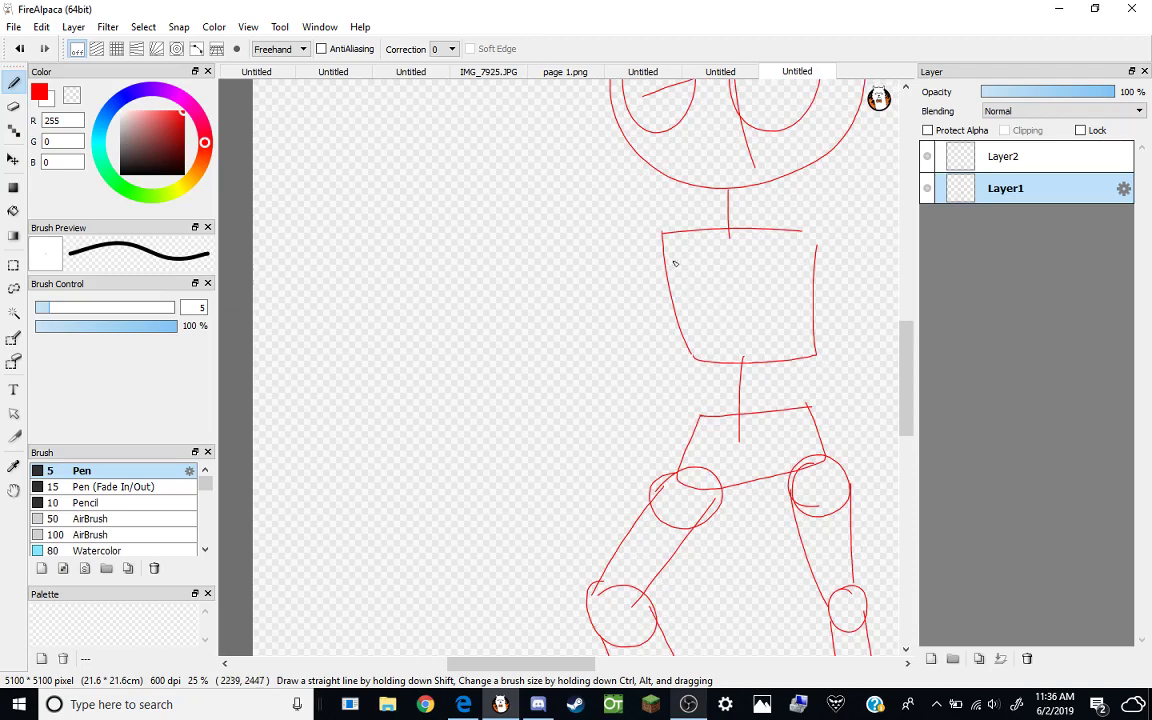
pyautogui.moveTo(668, 245)
pyautogui.mouseDown()
pyautogui.moveTo(647, 268)
pyautogui.moveTo(651, 258)
pyautogui.moveTo(597, 368)
pyautogui.mouseUp()
pyautogui.moveTo(685, 271); pyautogui.dragTo(608, 378)
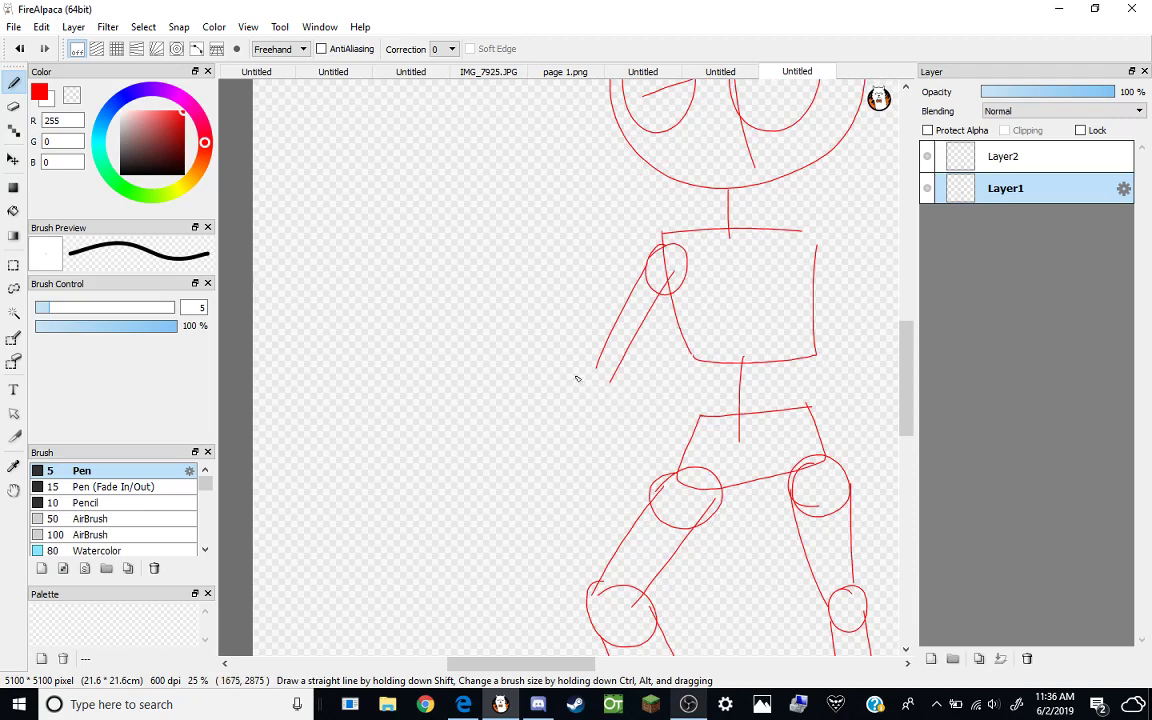
pyautogui.moveTo(600, 360)
pyautogui.mouseDown()
pyautogui.moveTo(616, 410)
pyautogui.moveTo(518, 312)
pyautogui.mouseUp()
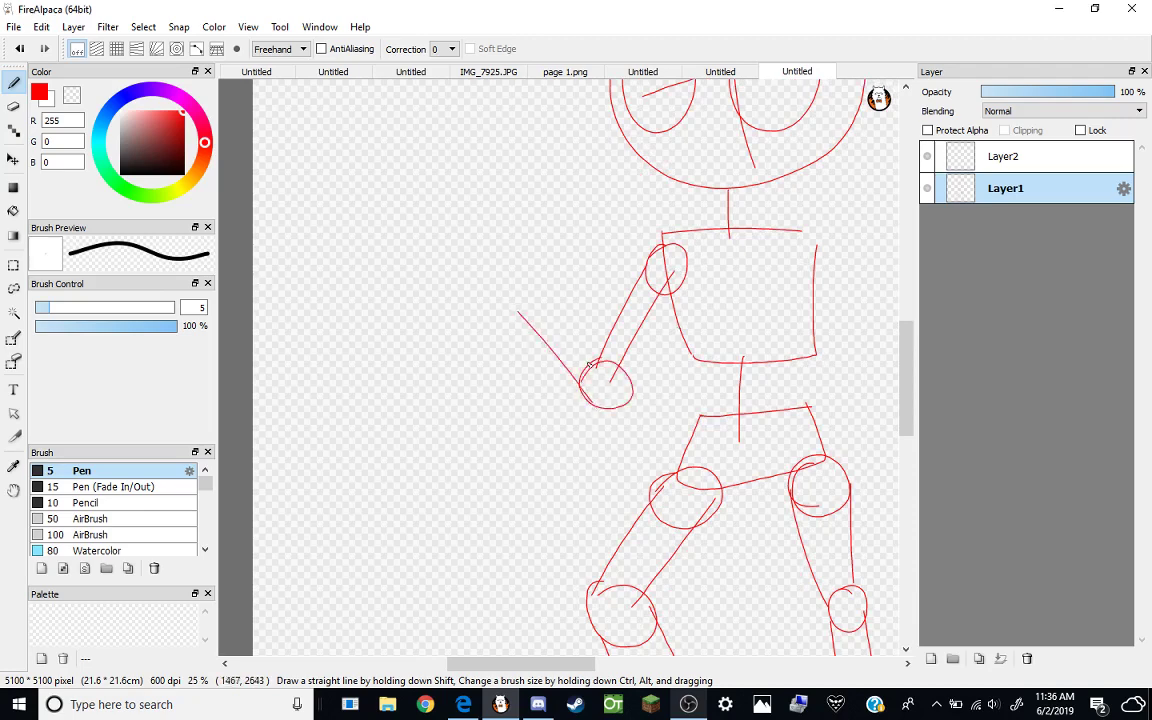
pyautogui.moveTo(609, 377); pyautogui.dragTo(547, 307)
pyautogui.moveTo(520, 276)
pyautogui.mouseDown()
pyautogui.moveTo(544, 331)
pyautogui.moveTo(508, 307)
pyautogui.mouseUp()
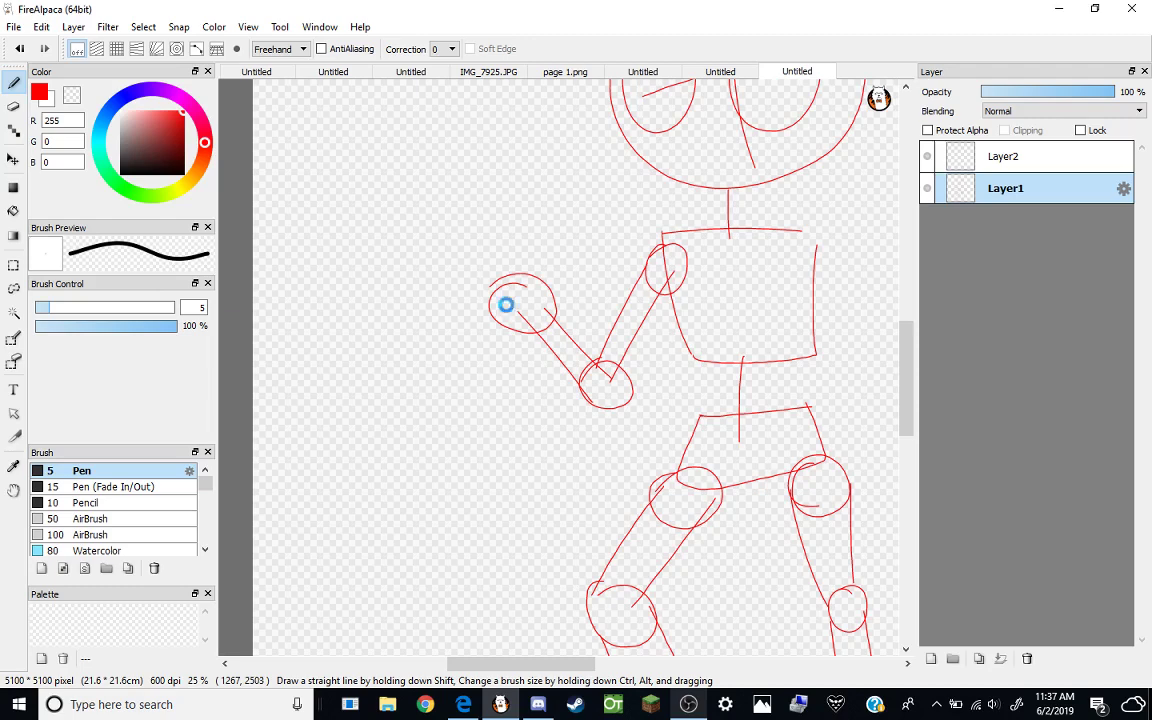
# Sketch the arm at the torso's right side with circular shoulder and elbow joints and the forearm angled down to the hip.
pyautogui.scroll(-2, 506, 301)
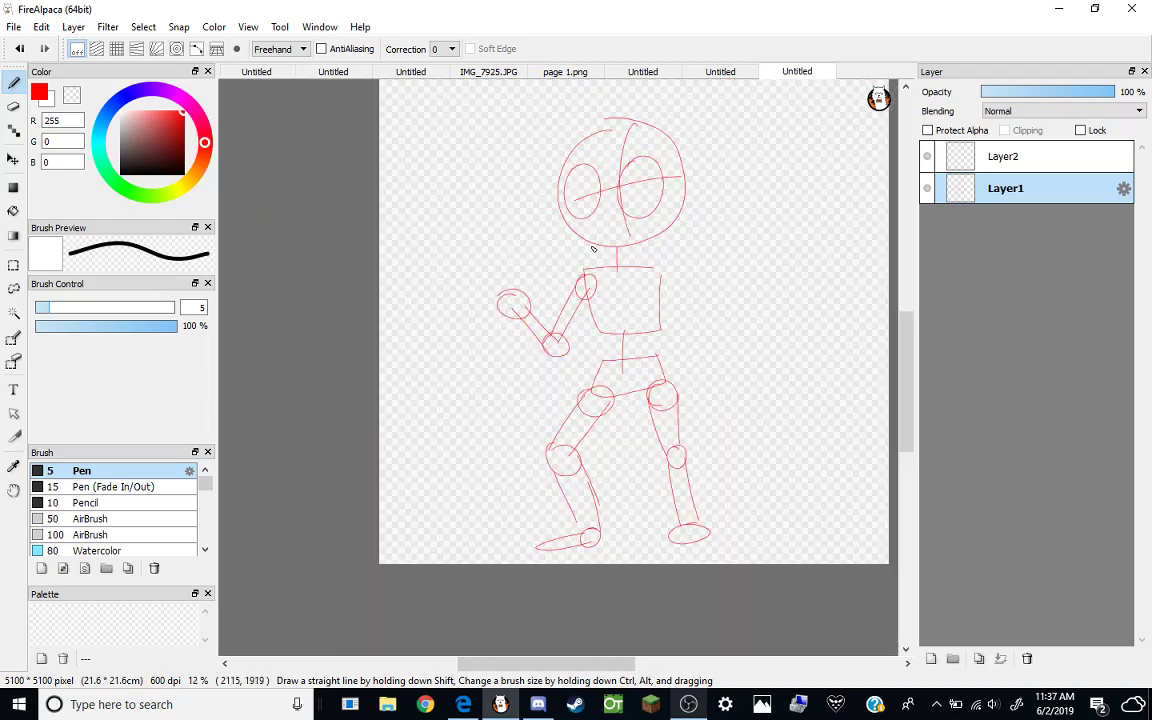
pyautogui.scroll(3, 648, 298)
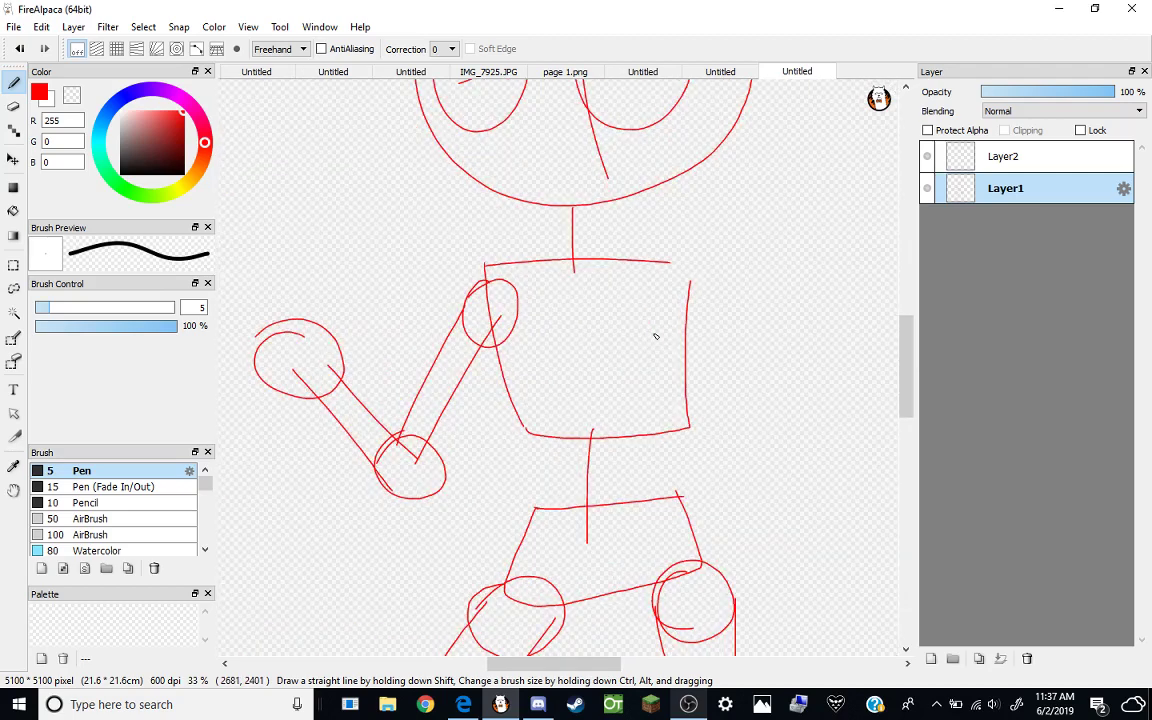
pyautogui.moveTo(689, 298)
pyautogui.mouseDown()
pyautogui.moveTo(672, 275)
pyautogui.moveTo(712, 258)
pyautogui.moveTo(690, 322)
pyautogui.moveTo(752, 420)
pyautogui.mouseUp()
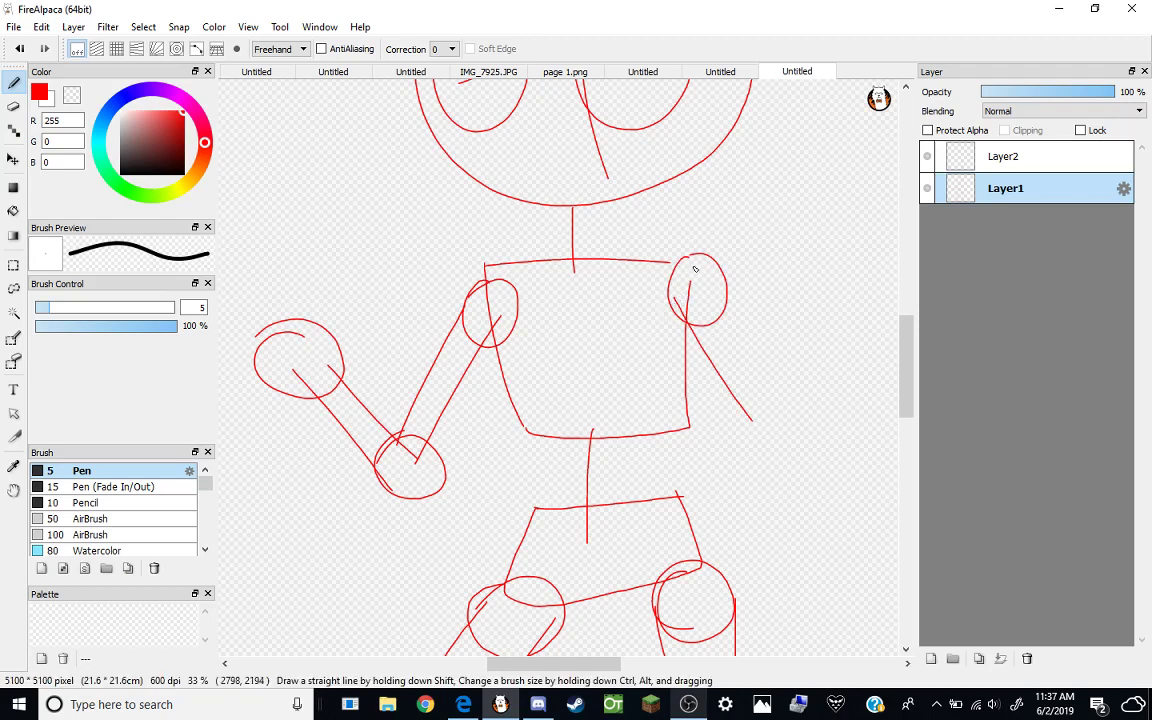
pyautogui.moveTo(695, 262)
pyautogui.mouseDown()
pyautogui.moveTo(725, 282)
pyautogui.moveTo(796, 406)
pyautogui.mouseUp()
pyautogui.moveTo(766, 446); pyautogui.dragTo(686, 520)
pyautogui.moveTo(815, 445); pyautogui.dragTo(710, 556)
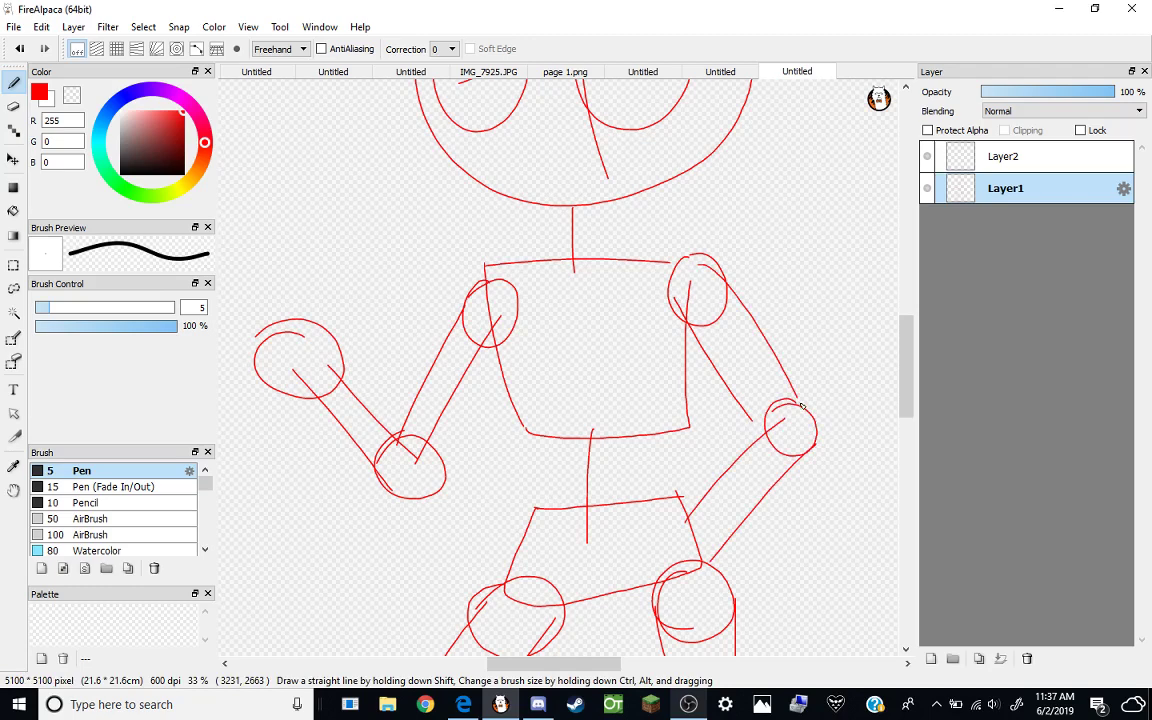
pyautogui.scroll(-2, 801, 405)
pyautogui.scroll(2, 730, 312)
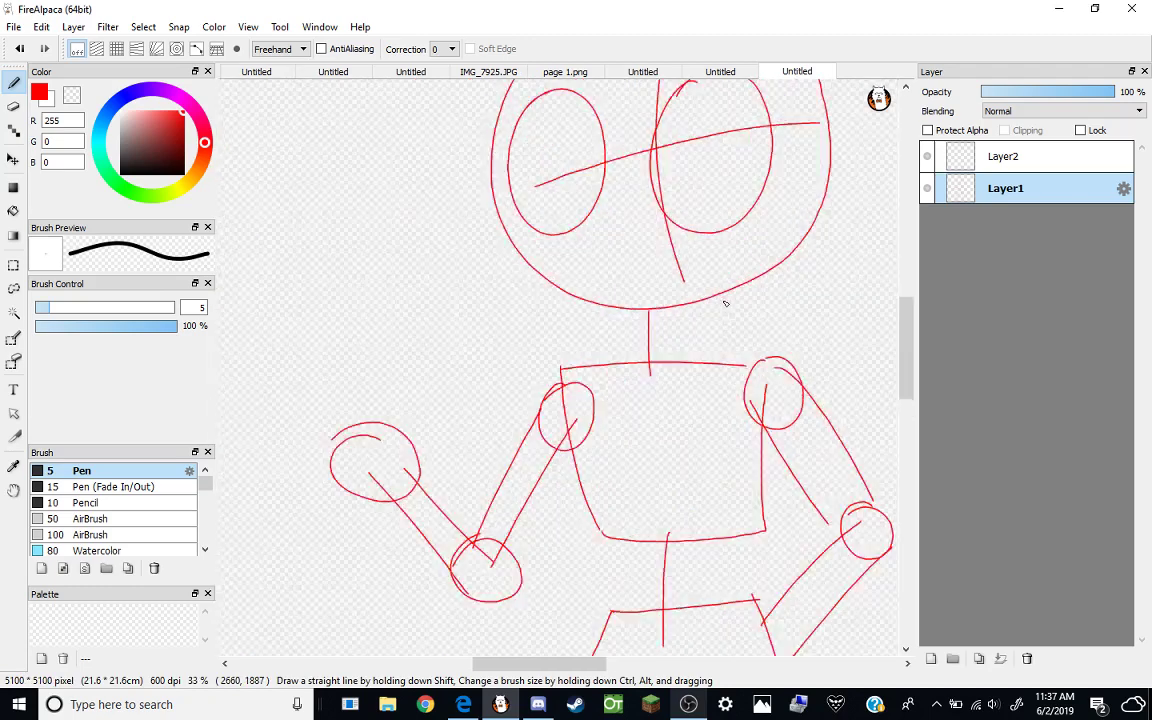
pyautogui.scroll(1, 726, 304)
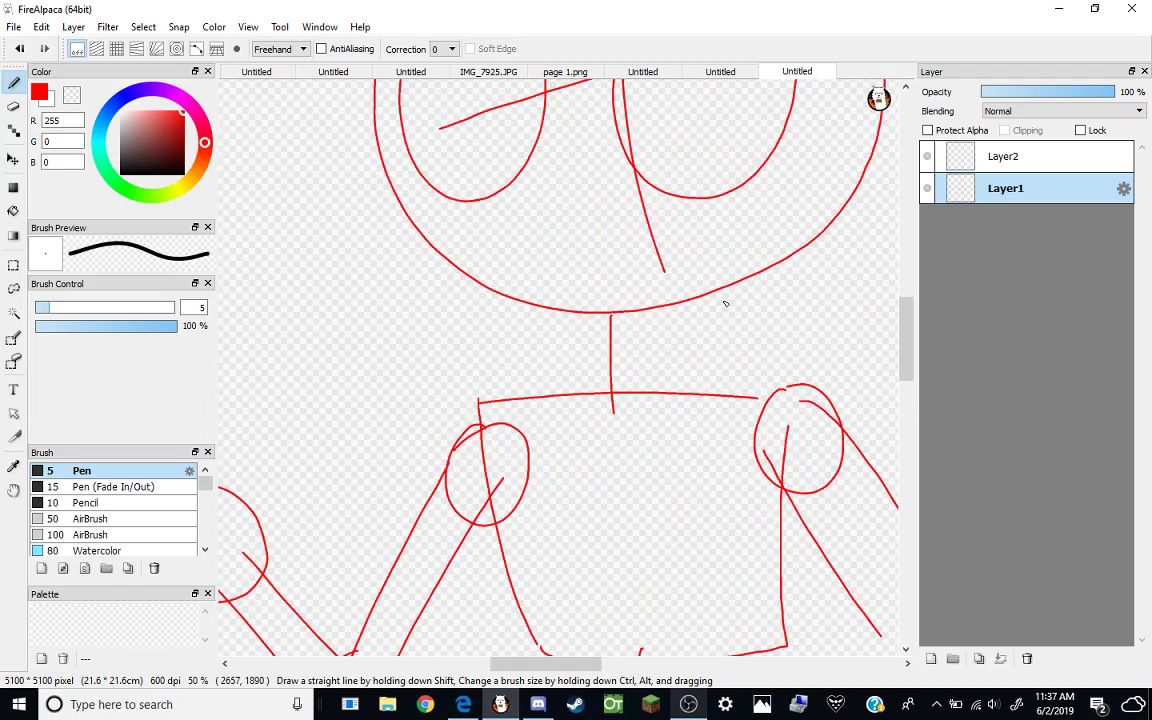
# Sketch two curved neck sides between the head and the torso, flanking the vertical neck line.
pyautogui.moveTo(577, 306)
pyautogui.mouseDown()
pyautogui.moveTo(596, 364)
pyautogui.moveTo(587, 422)
pyautogui.mouseUp()
pyautogui.moveTo(650, 301); pyautogui.dragTo(663, 392)
pyautogui.scroll(-3, 735, 360)
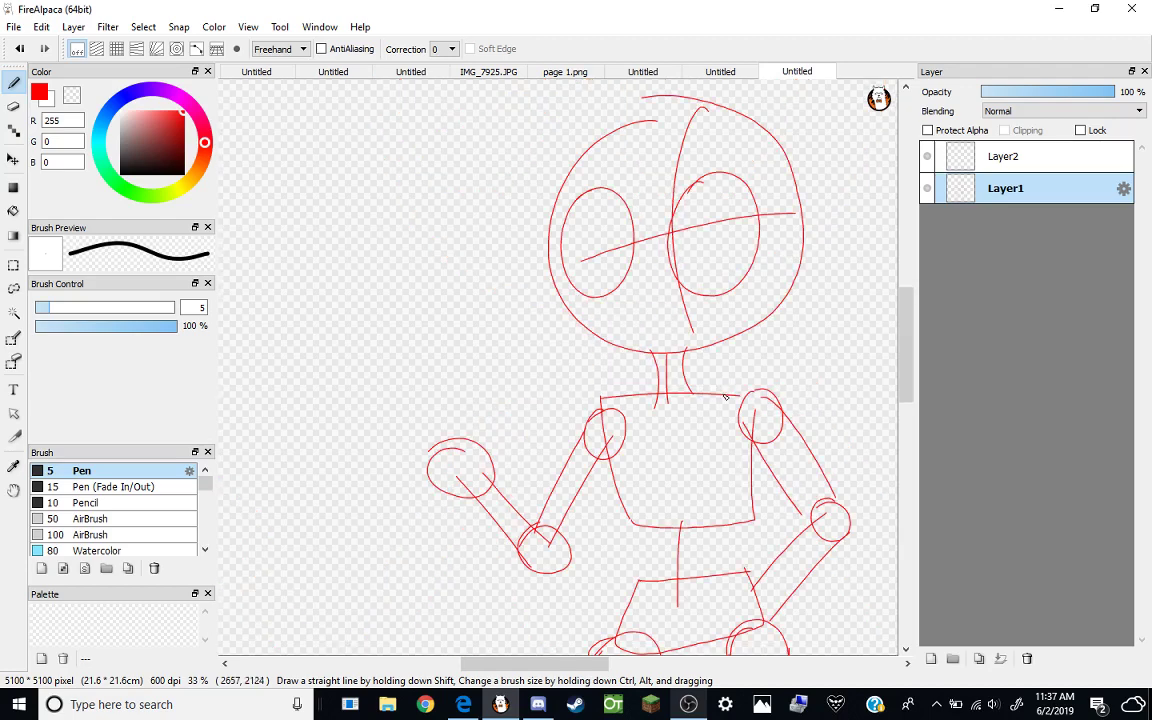
# Sketch an oval ear on the head's right edge and a fuller cheek and jaw curve along the lower head.
pyautogui.scroll(2, 731, 334)
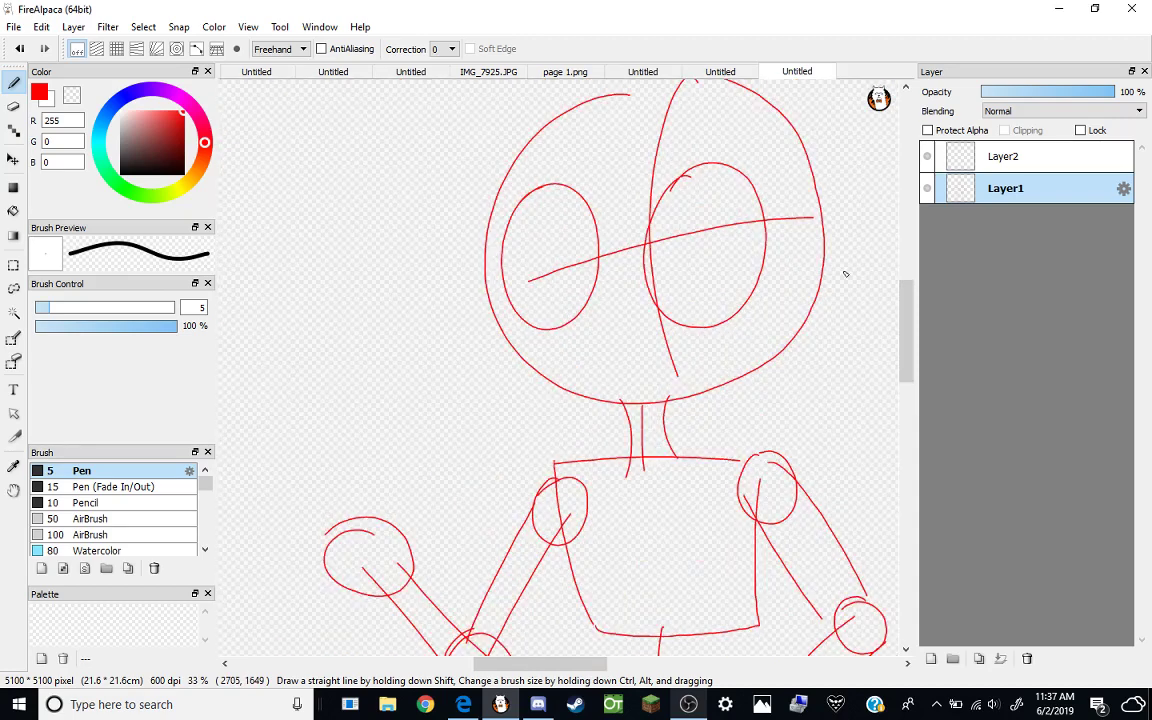
pyautogui.moveTo(810, 268)
pyautogui.mouseDown()
pyautogui.moveTo(851, 242)
pyautogui.moveTo(800, 313)
pyautogui.mouseUp()
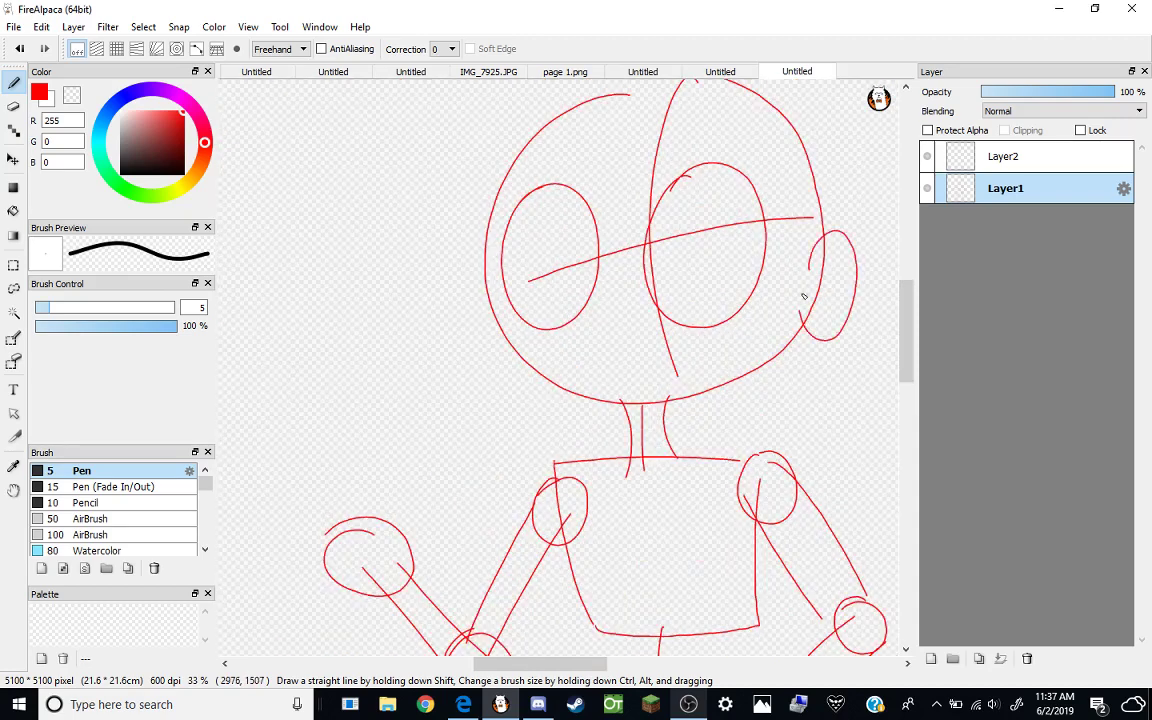
pyautogui.scroll(-1, 663, 334)
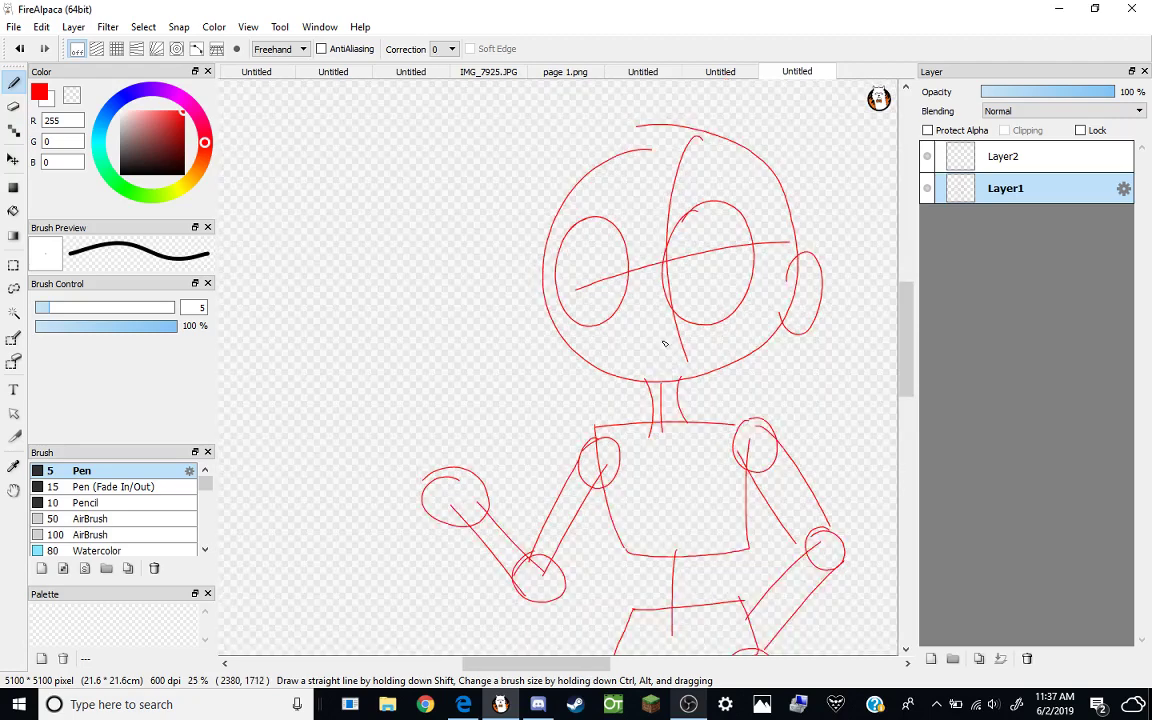
pyautogui.scroll(1, 760, 300)
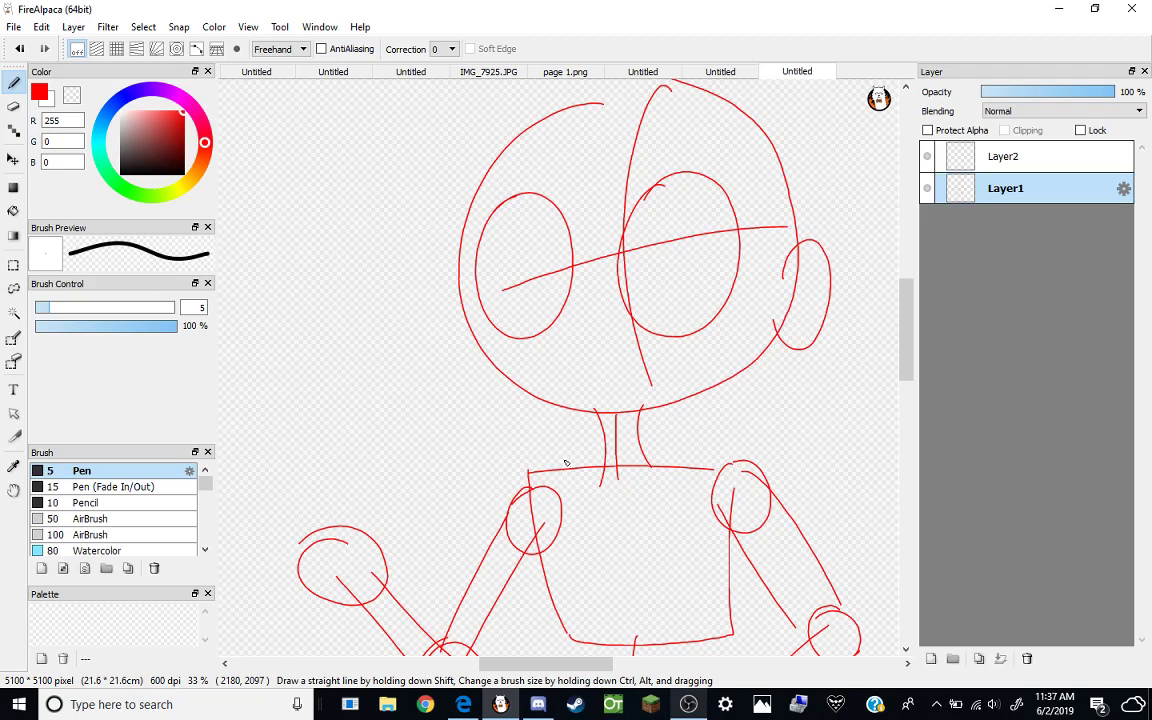
pyautogui.moveTo(460, 300)
pyautogui.mouseDown()
pyautogui.moveTo(548, 405)
pyautogui.moveTo(737, 368)
pyautogui.mouseUp()
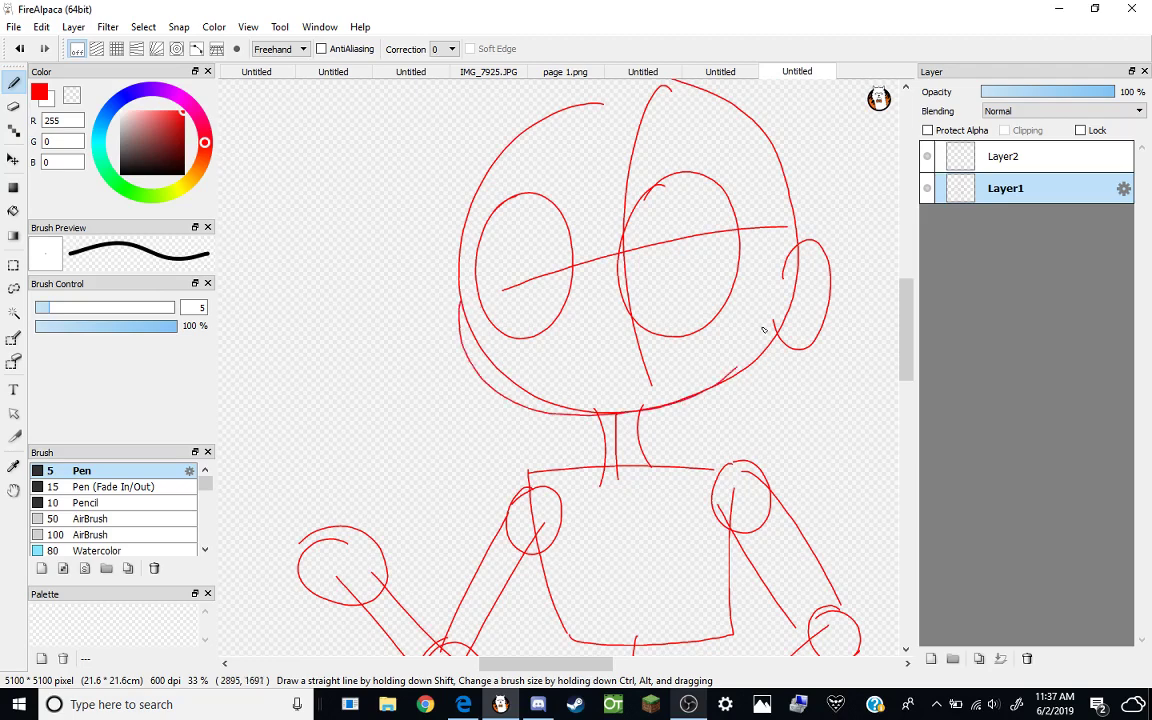
# Sketch a top hat over the head, with a pointed curved brim across the eyes and a tall flared crown.
pyautogui.scroll(-4, 763, 330)
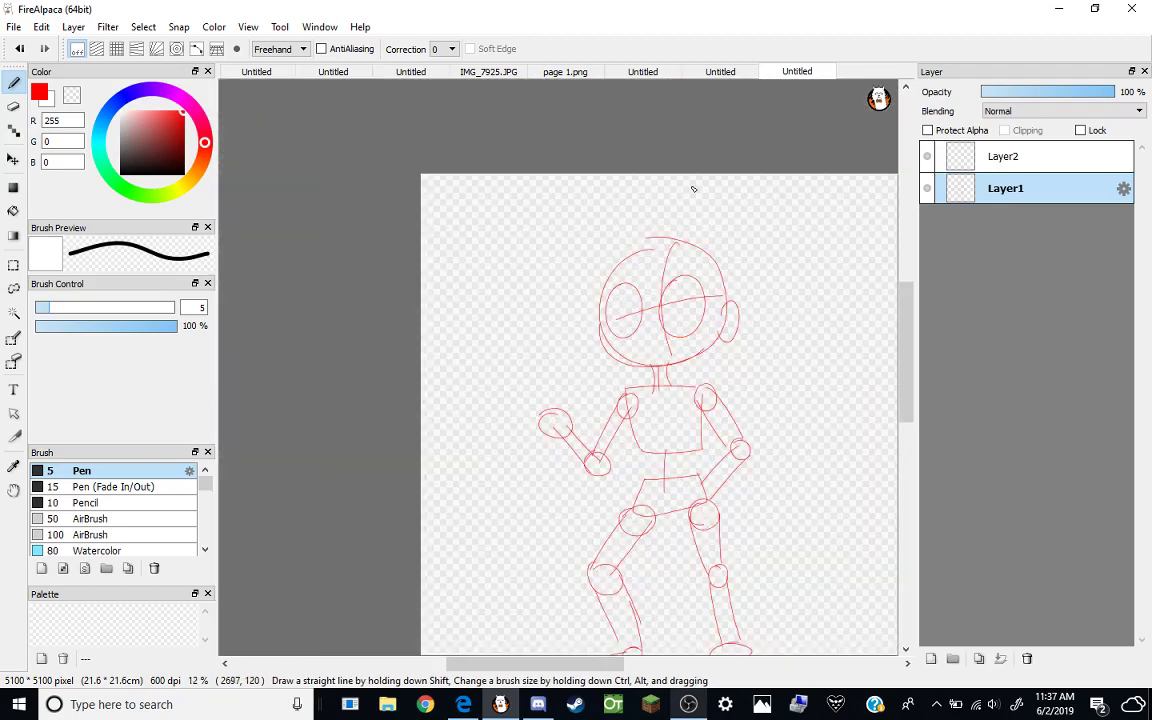
pyautogui.scroll(4, 693, 188)
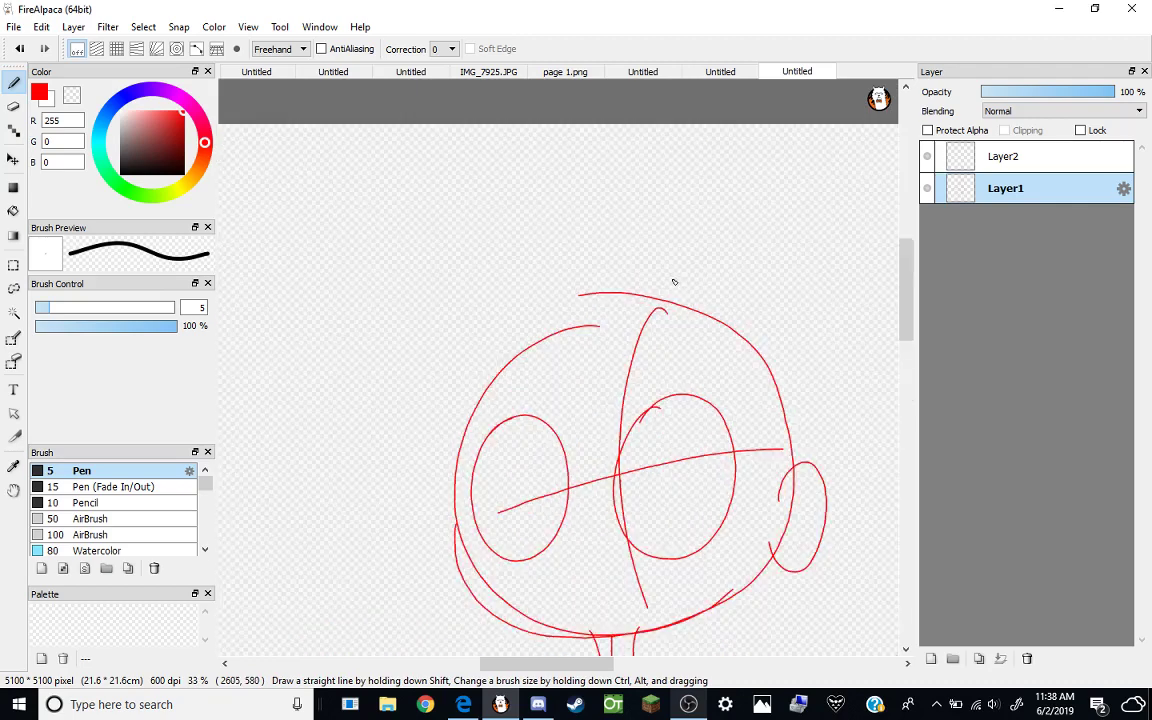
pyautogui.moveTo(463, 406)
pyautogui.mouseDown()
pyautogui.moveTo(381, 436)
pyautogui.moveTo(581, 440)
pyautogui.moveTo(831, 417)
pyautogui.moveTo(747, 391)
pyautogui.moveTo(780, 395)
pyautogui.mouseUp()
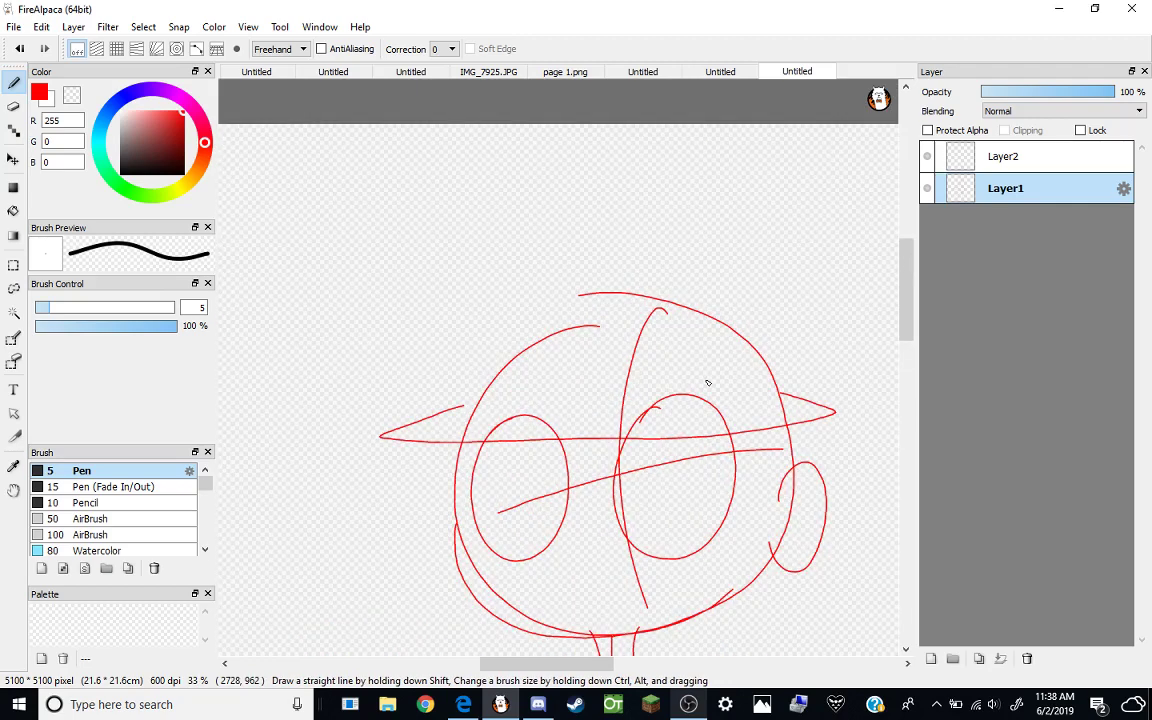
pyautogui.moveTo(461, 405)
pyautogui.mouseDown()
pyautogui.moveTo(457, 298)
pyautogui.moveTo(419, 175)
pyautogui.moveTo(679, 152)
pyautogui.moveTo(808, 198)
pyautogui.moveTo(788, 390)
pyautogui.mouseUp()
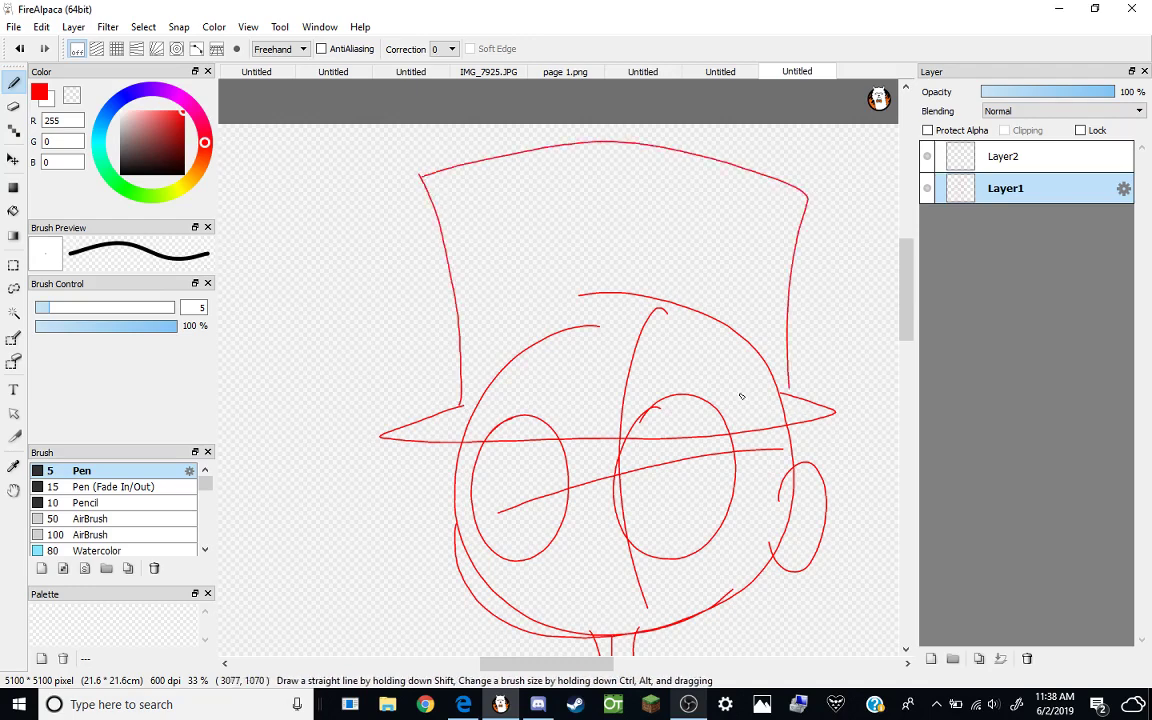
# Sketch the hat's band with a round double-circle emblem, and add a short vertical pupil line in each eye.
pyautogui.moveTo(566, 370)
pyautogui.mouseDown()
pyautogui.moveTo(540, 399)
pyautogui.moveTo(596, 352)
pyautogui.moveTo(549, 407)
pyautogui.moveTo(630, 354)
pyautogui.moveTo(535, 385)
pyautogui.moveTo(613, 417)
pyautogui.moveTo(560, 375)
pyautogui.moveTo(484, 372)
pyautogui.moveTo(514, 403)
pyautogui.mouseUp()
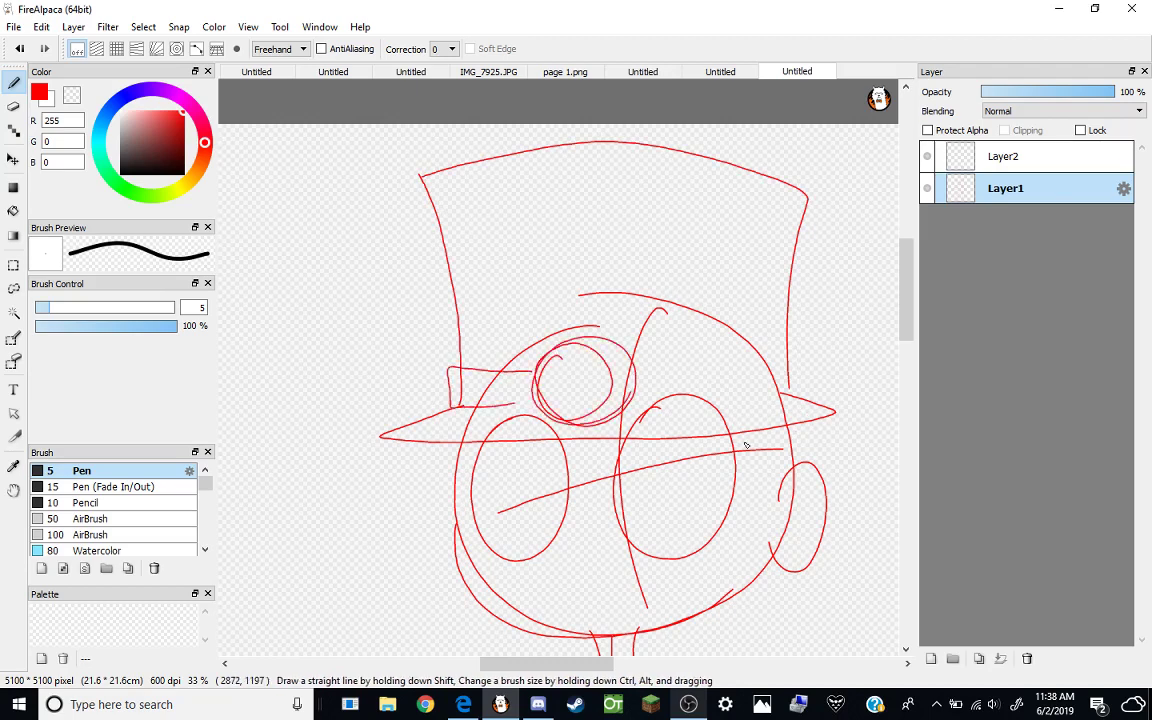
pyautogui.moveTo(636, 371)
pyautogui.mouseDown()
pyautogui.moveTo(697, 378)
pyautogui.moveTo(720, 360)
pyautogui.moveTo(756, 398)
pyautogui.moveTo(633, 402)
pyautogui.mouseUp()
pyautogui.moveTo(684, 505)
pyautogui.mouseDown()
pyautogui.moveTo(683, 484)
pyautogui.moveTo(686, 532)
pyautogui.mouseUp()
pyautogui.moveTo(541, 494); pyautogui.dragTo(542, 534)
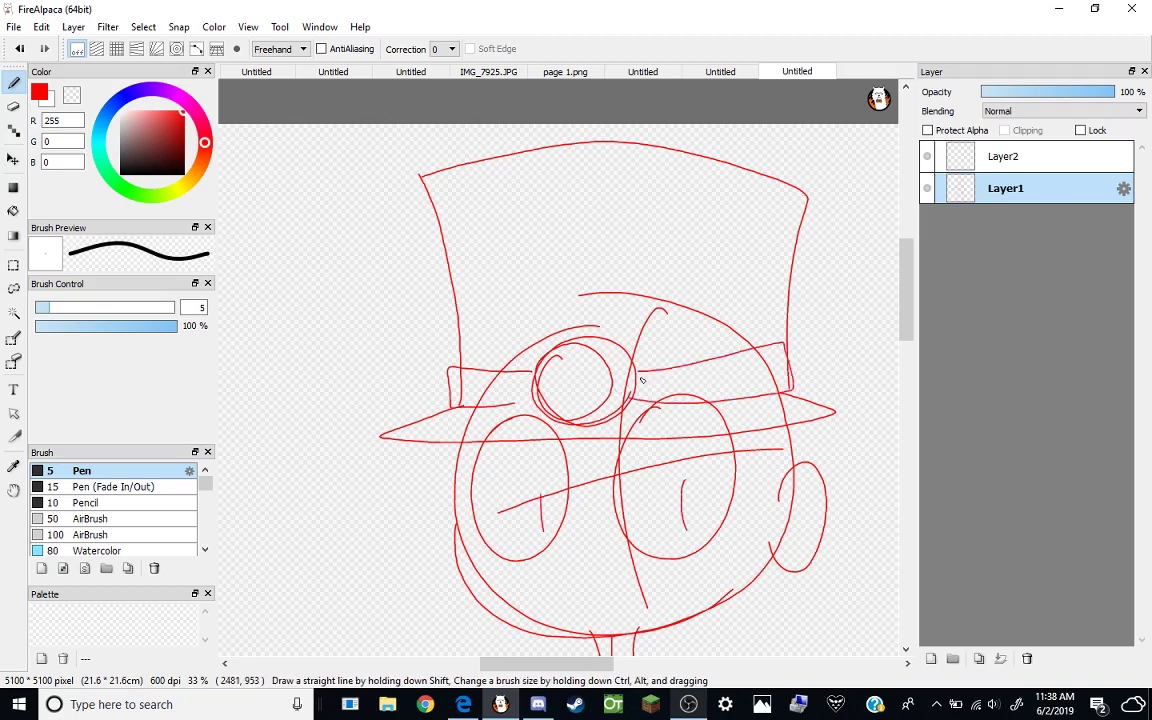
# Fade the red sketch by lowering Layer1's opacity, and make Layer2 active with black as the pen color.
pyautogui.scroll(-3, 632, 430)
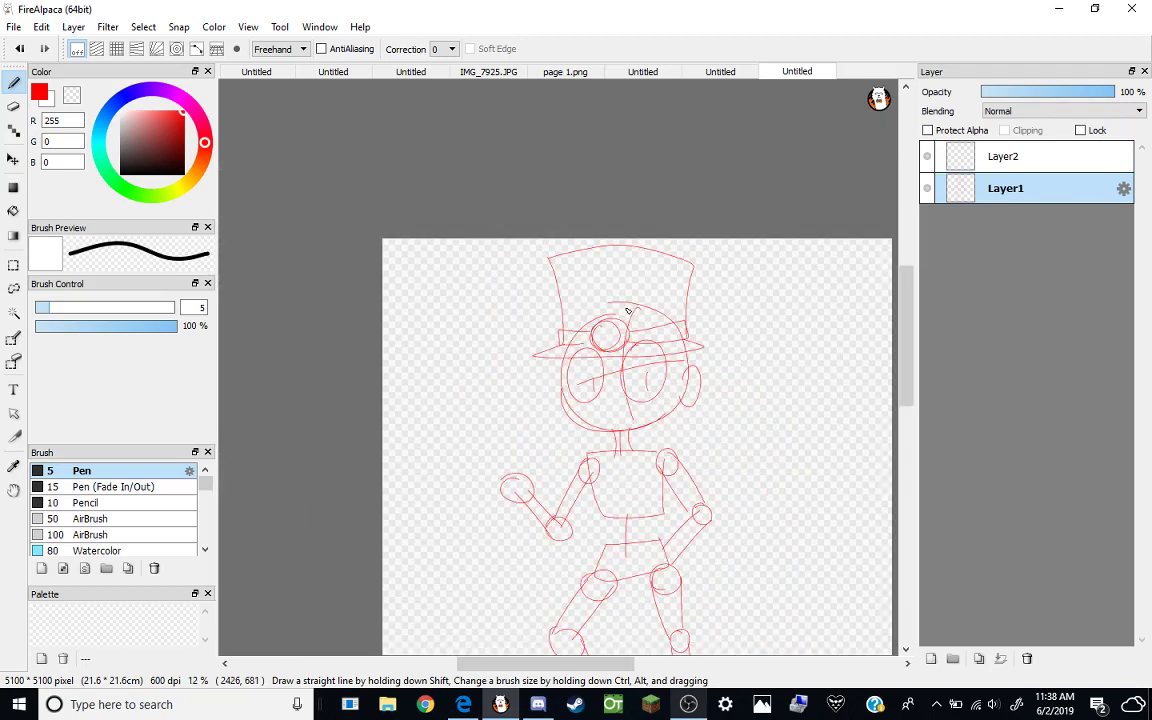
pyautogui.scroll(1, 623, 484)
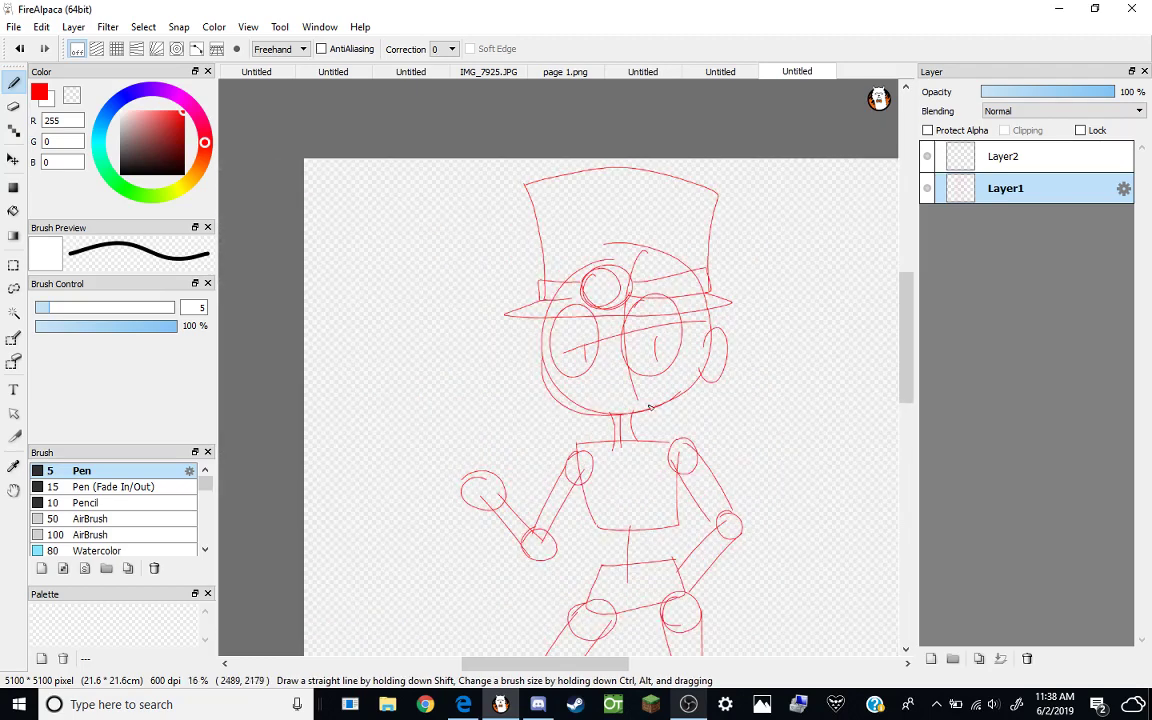
pyautogui.scroll(-3, 623, 484)
pyautogui.scroll(3, 645, 560)
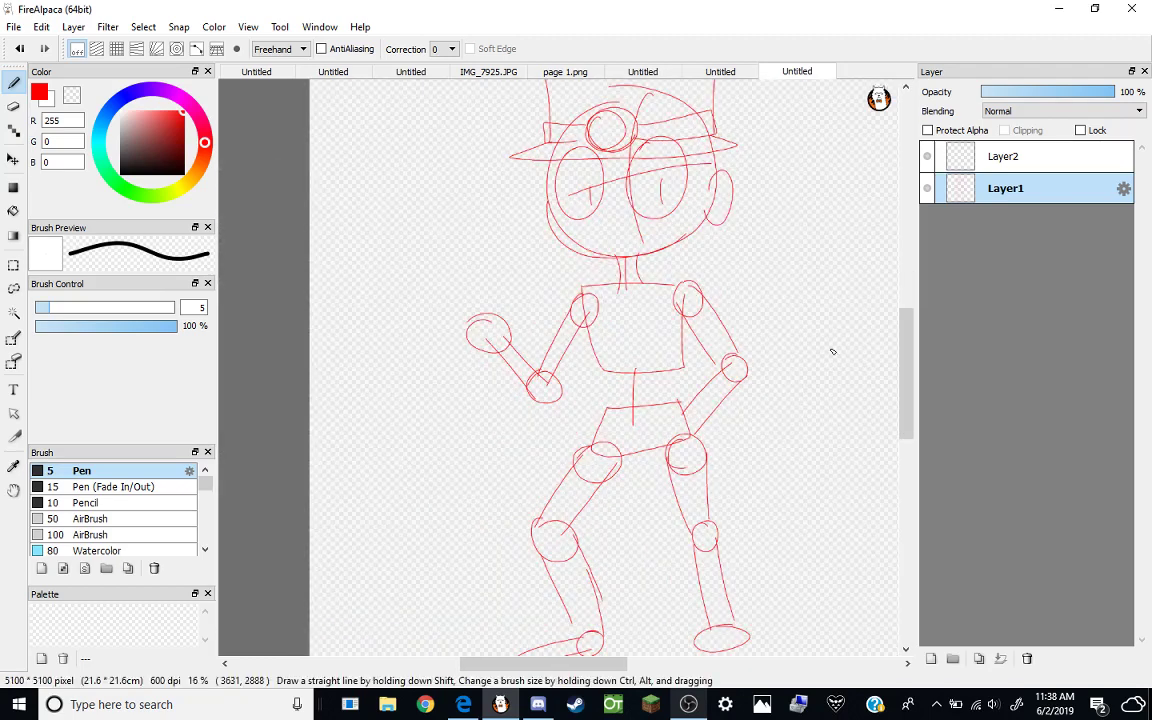
pyautogui.click(1022, 91)
pyautogui.click(1005, 156)
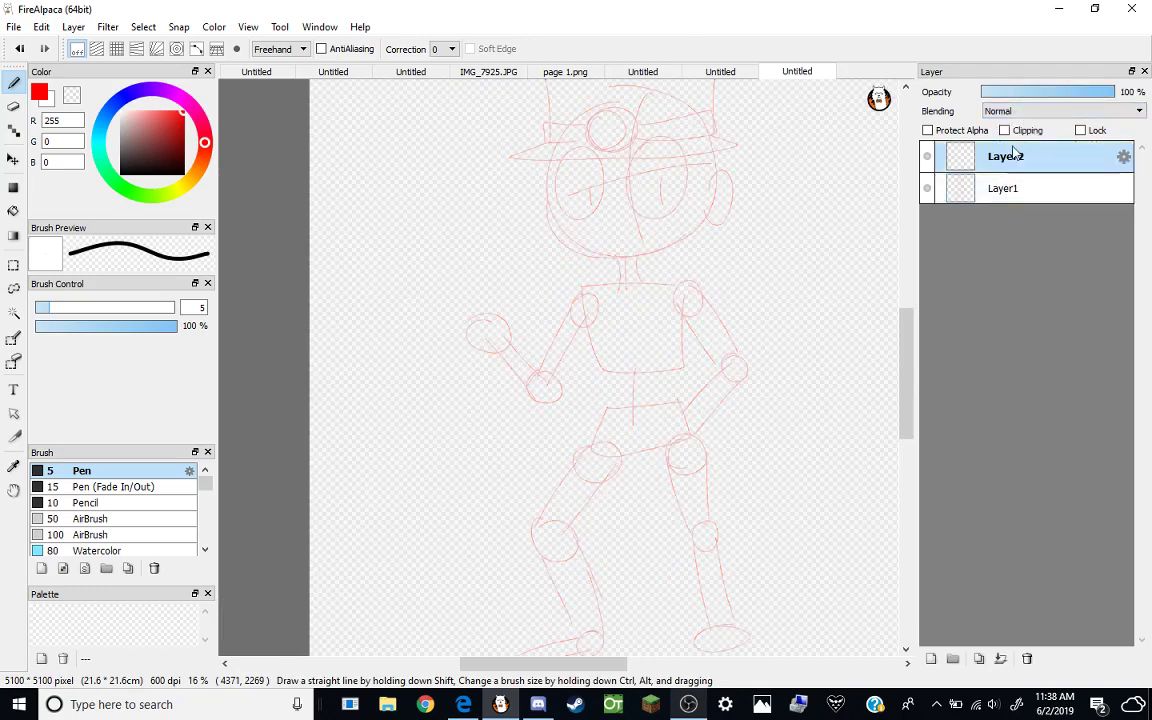
pyautogui.click(120, 172)
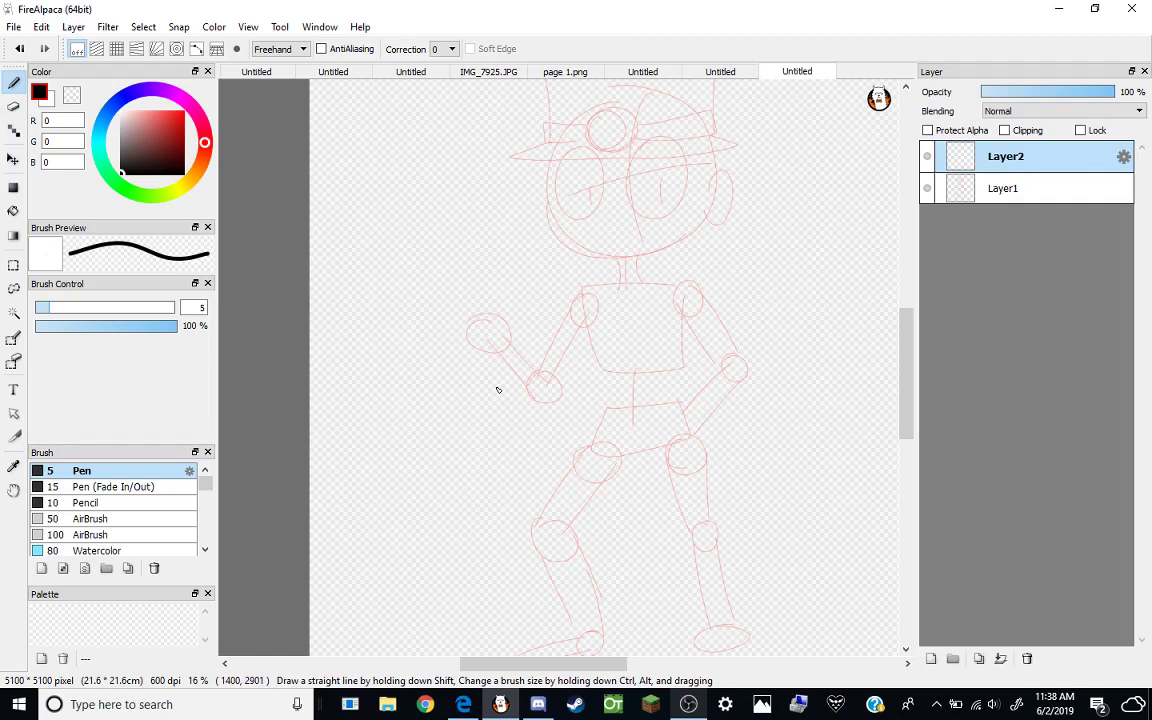
# Ink the skull emblem's outline over the hat's round emblem, with three scalloped teeth along its lower edge.
pyautogui.scroll(-1, 498, 390)
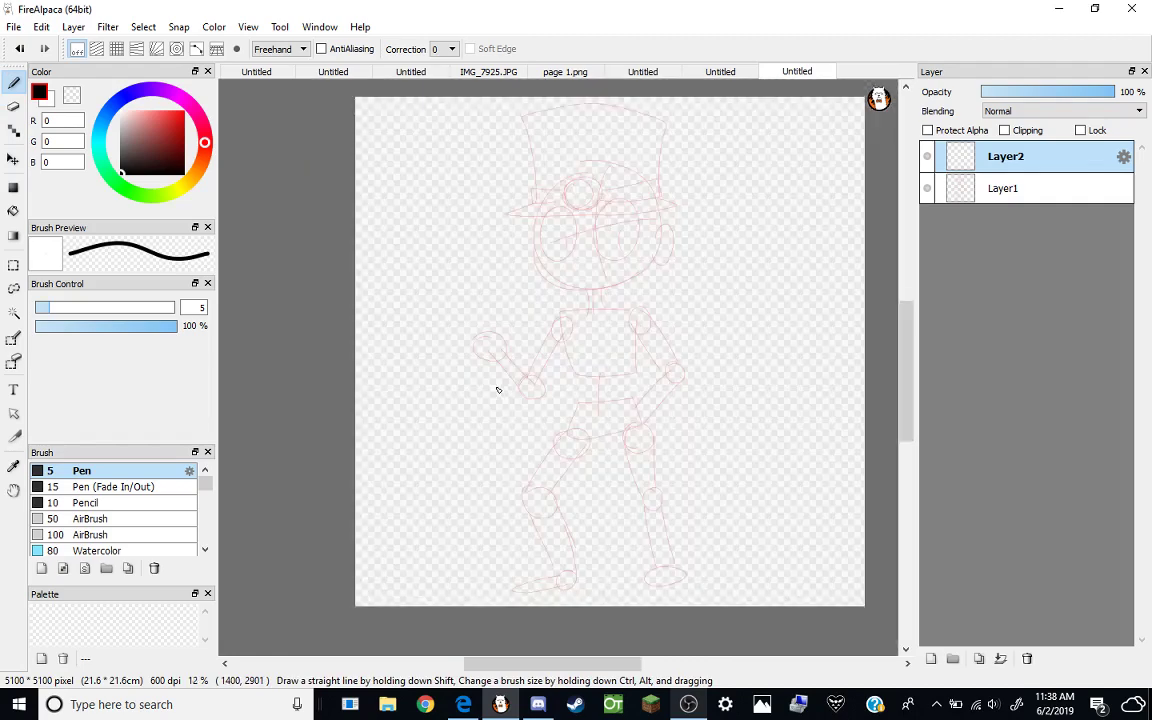
pyautogui.scroll(4, 587, 183)
pyautogui.scroll(-1, 587, 183)
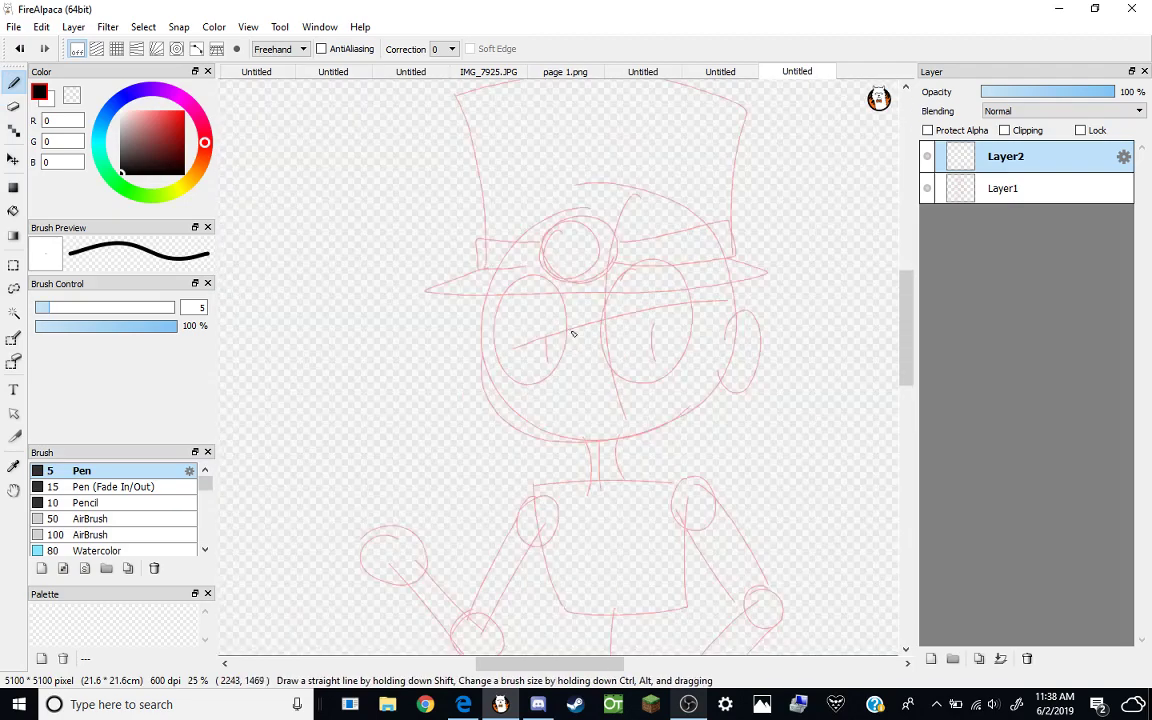
pyautogui.scroll(1, 566, 172)
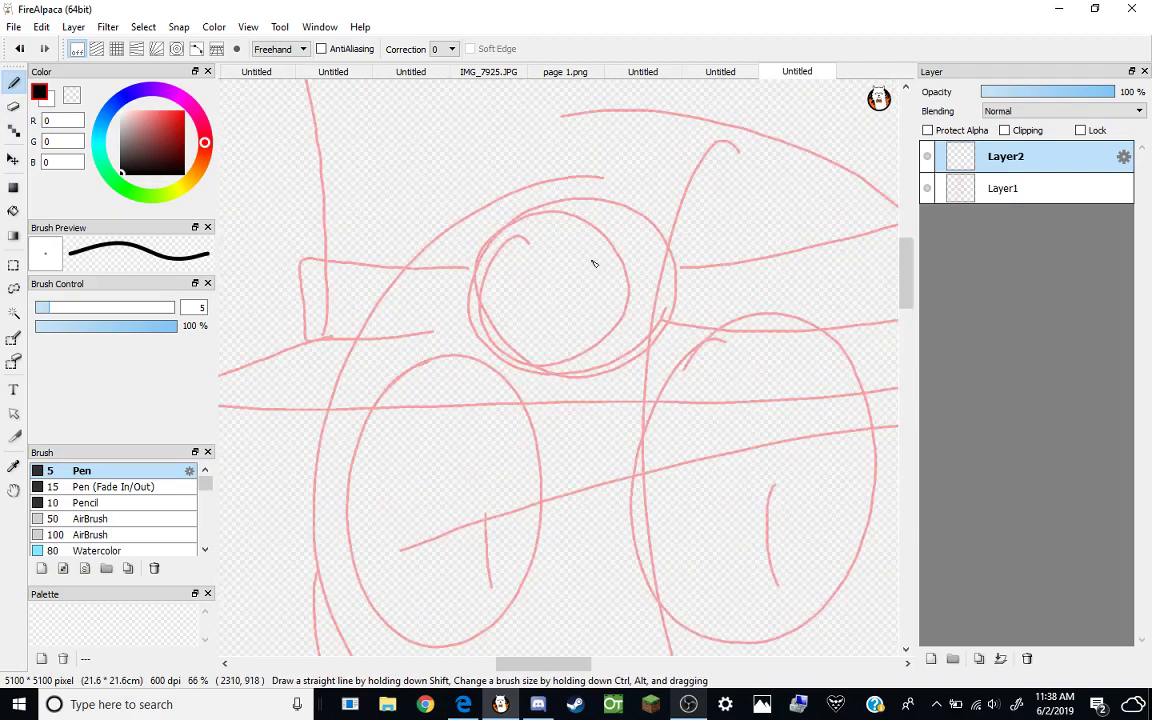
pyautogui.moveTo(497, 353)
pyautogui.mouseDown()
pyautogui.moveTo(510, 382)
pyautogui.moveTo(533, 368)
pyautogui.moveTo(561, 393)
pyautogui.moveTo(579, 367)
pyautogui.moveTo(589, 384)
pyautogui.moveTo(620, 357)
pyautogui.mouseUp()
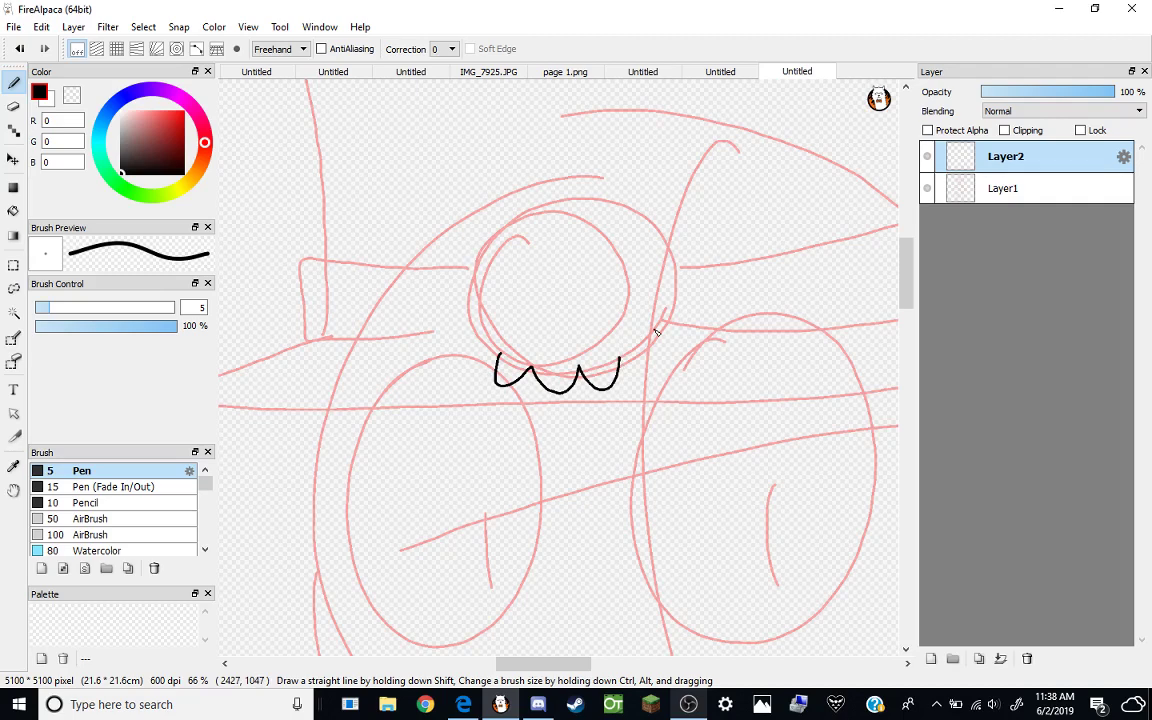
pyautogui.moveTo(497, 352)
pyautogui.mouseDown()
pyautogui.moveTo(475, 256)
pyautogui.moveTo(557, 200)
pyautogui.moveTo(620, 357)
pyautogui.mouseUp()
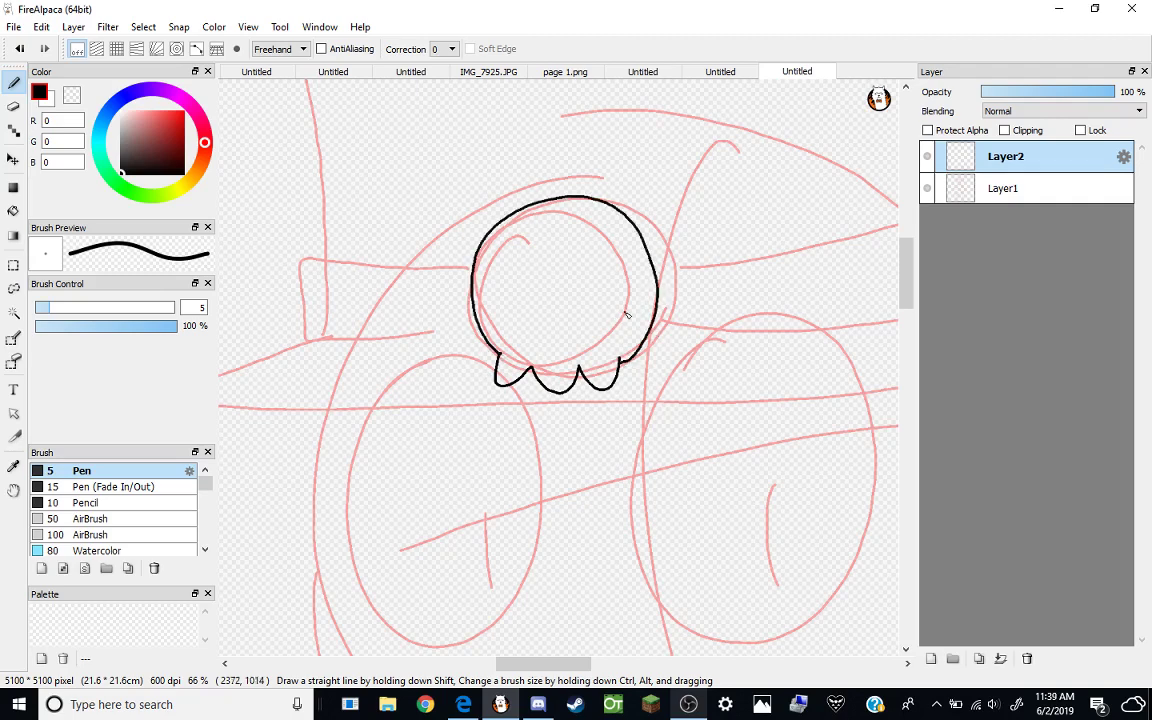
# Ink two oval eye sockets and a small notched nose inside the skull emblem.
pyautogui.scroll(1, 588, 231)
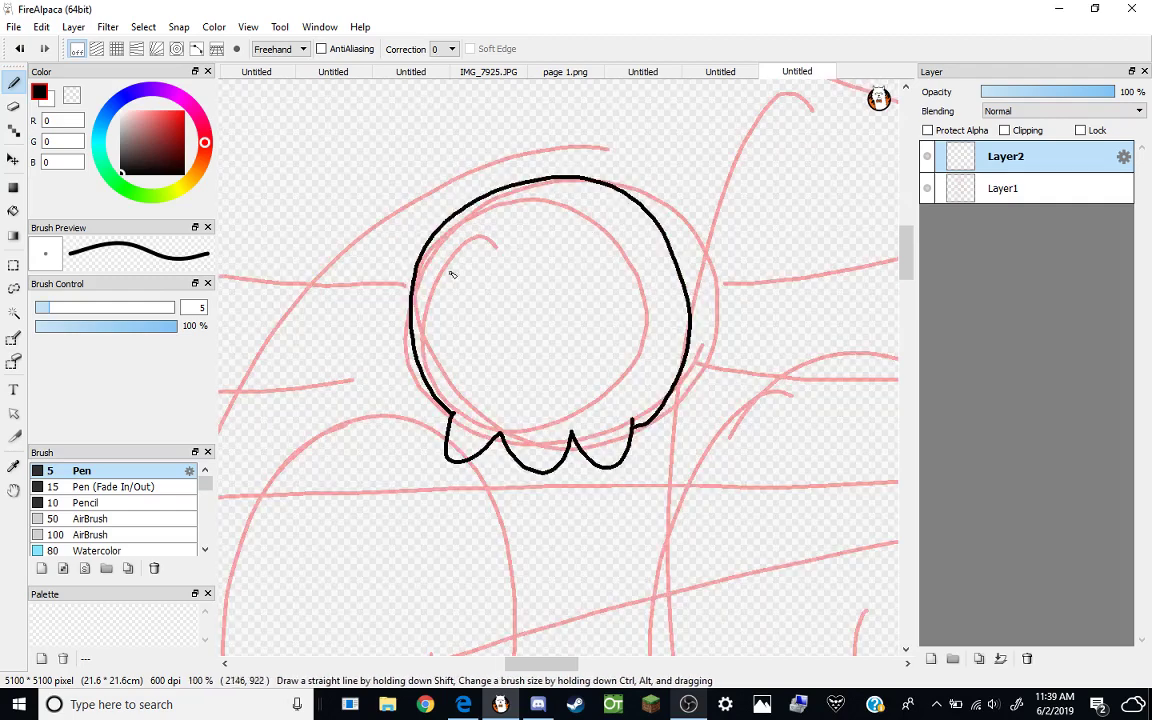
pyautogui.moveTo(466, 266)
pyautogui.mouseDown()
pyautogui.moveTo(497, 328)
pyautogui.moveTo(468, 265)
pyautogui.mouseUp()
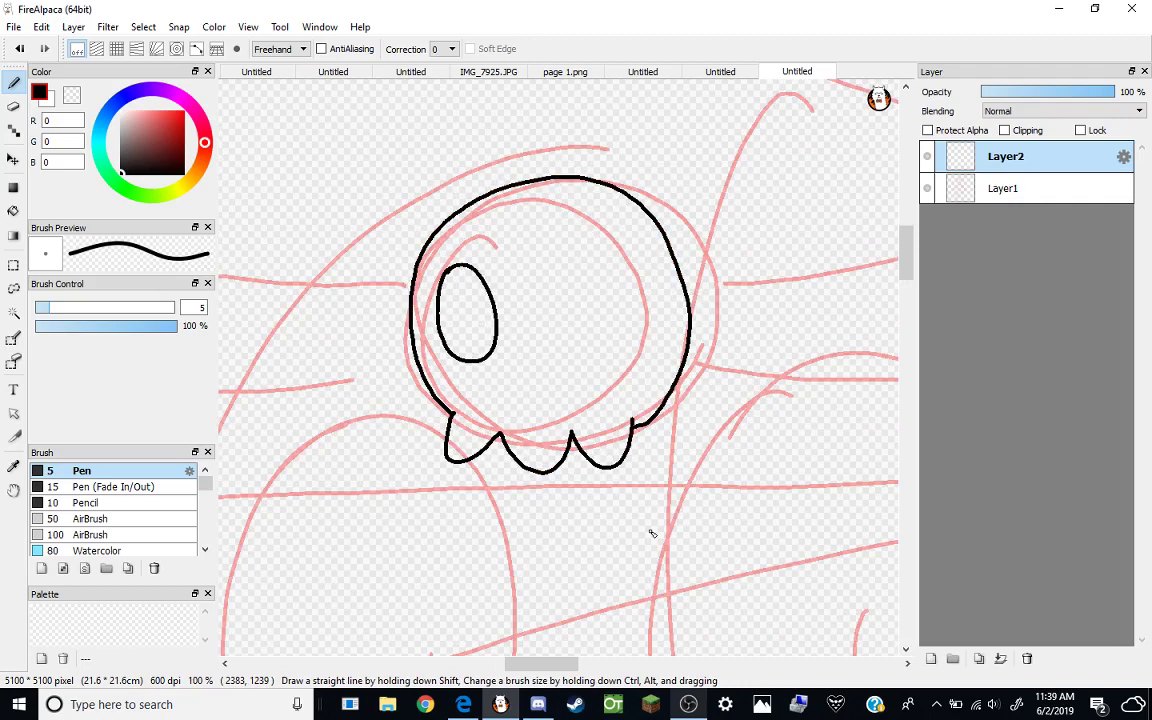
pyautogui.moveTo(530, 348)
pyautogui.mouseDown()
pyautogui.moveTo(511, 385)
pyautogui.moveTo(549, 384)
pyautogui.moveTo(545, 355)
pyautogui.mouseUp()
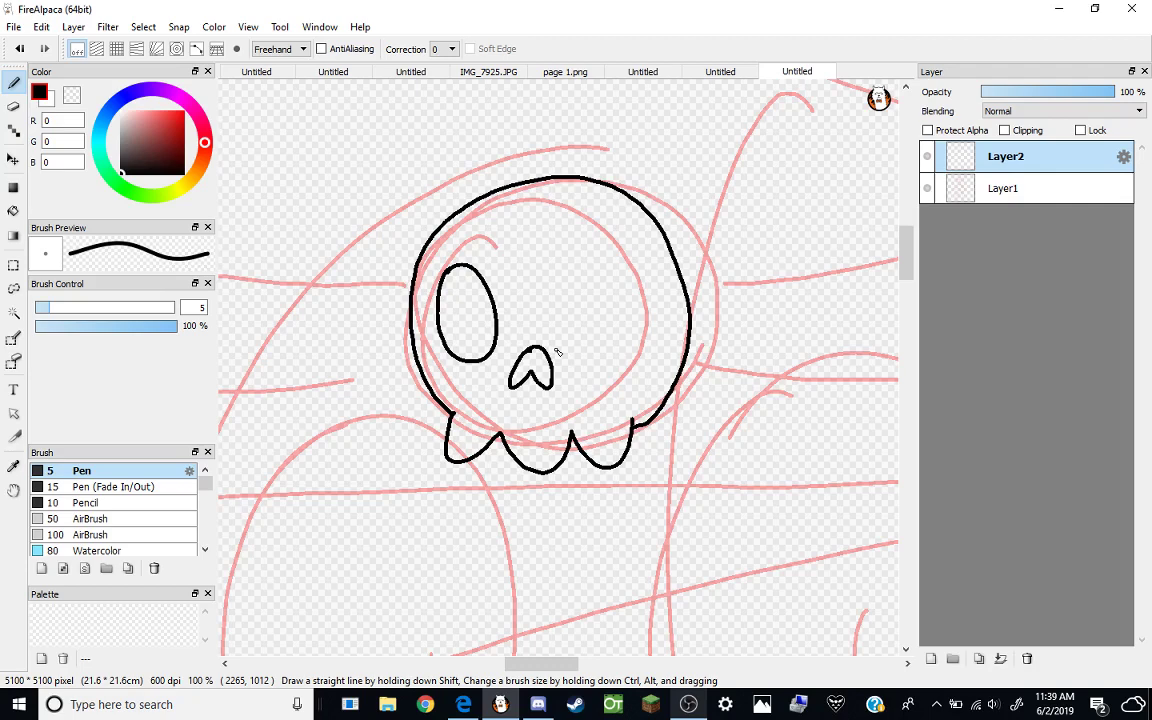
pyautogui.moveTo(568, 260); pyautogui.dragTo(570, 262)
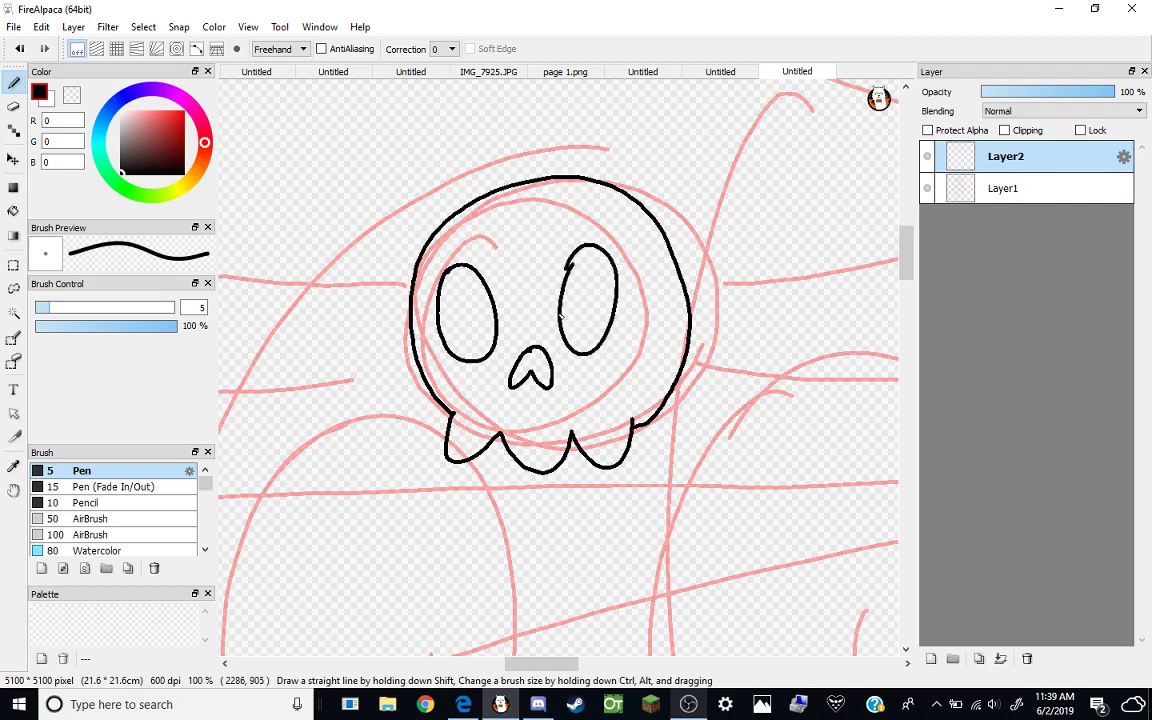
pyautogui.scroll(2, 637, 289)
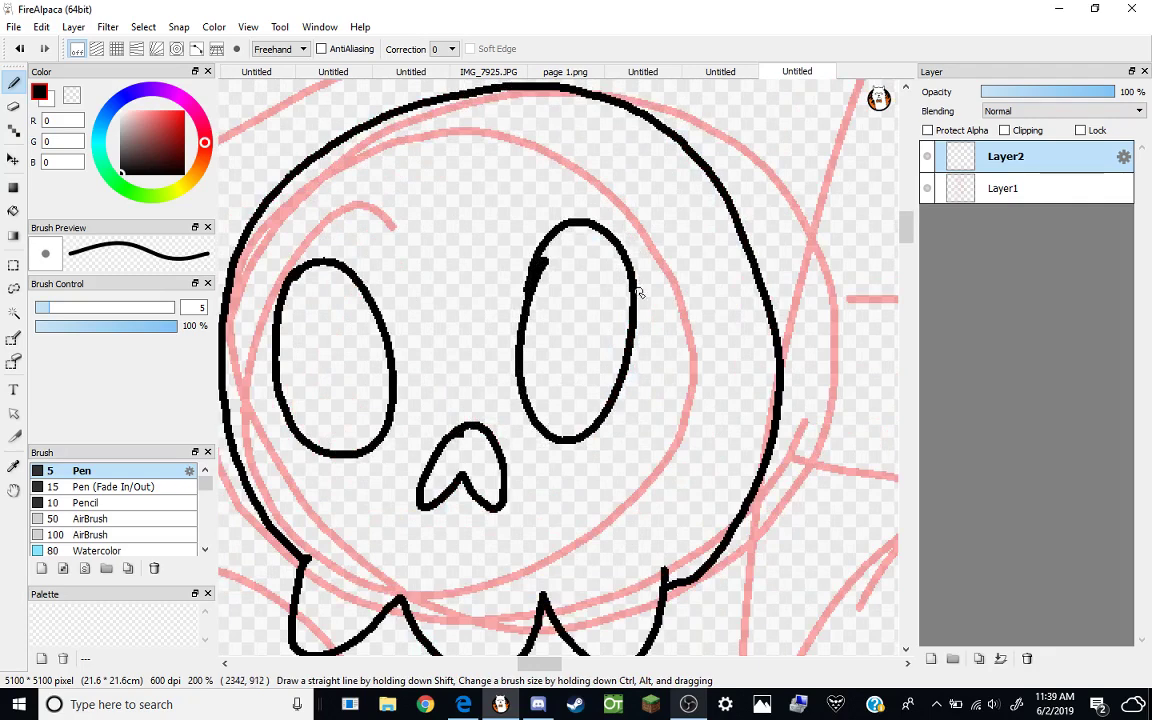
pyautogui.scroll(-2, 638, 291)
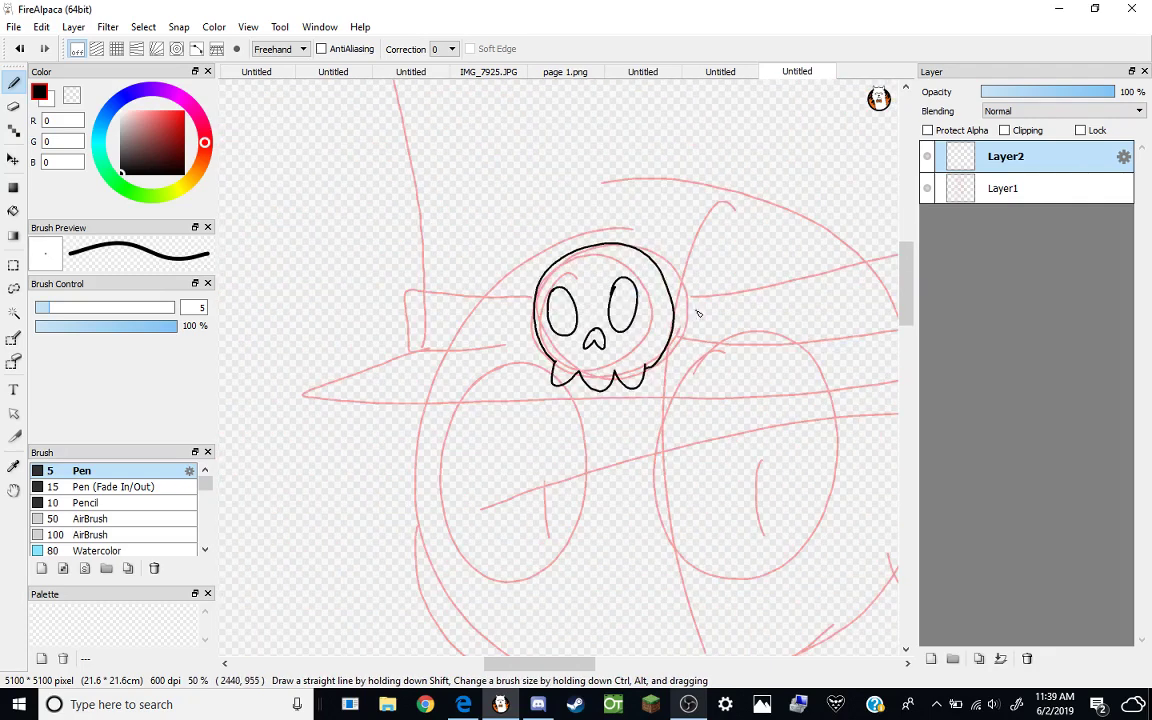
# Ink the hatband section from the skull's right side to the hat's right edge, following the red guide.
pyautogui.scroll(1, 743, 311)
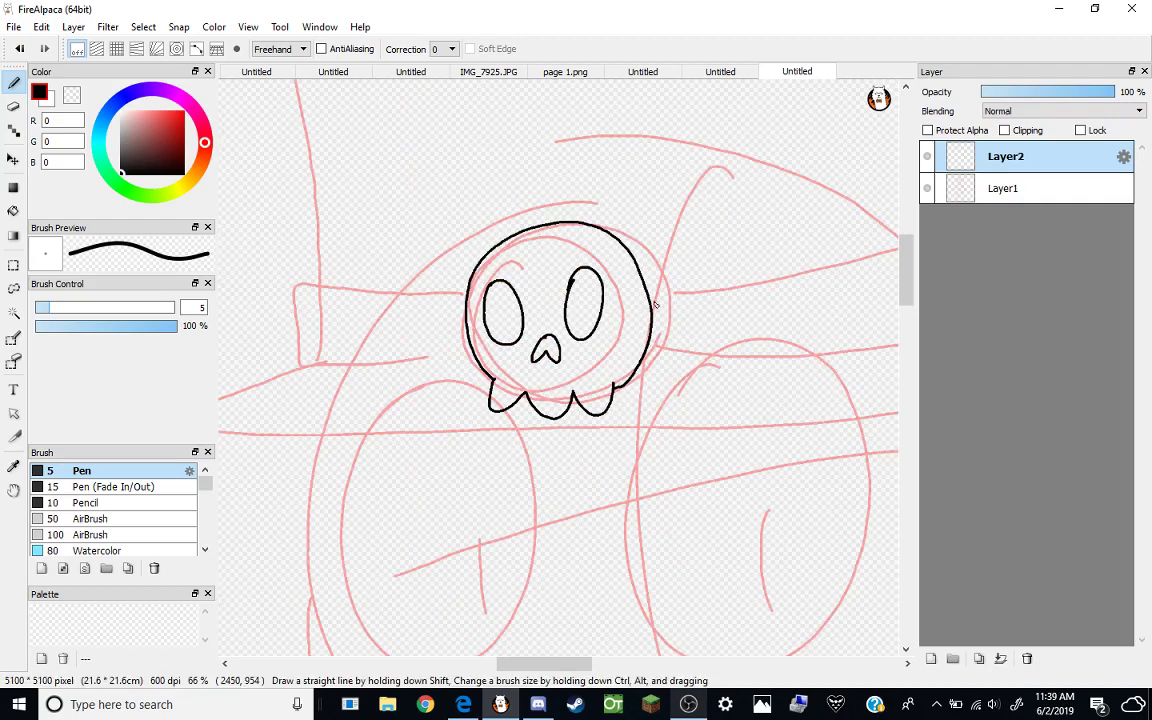
pyautogui.moveTo(569, 664); pyautogui.dragTo(592, 664)
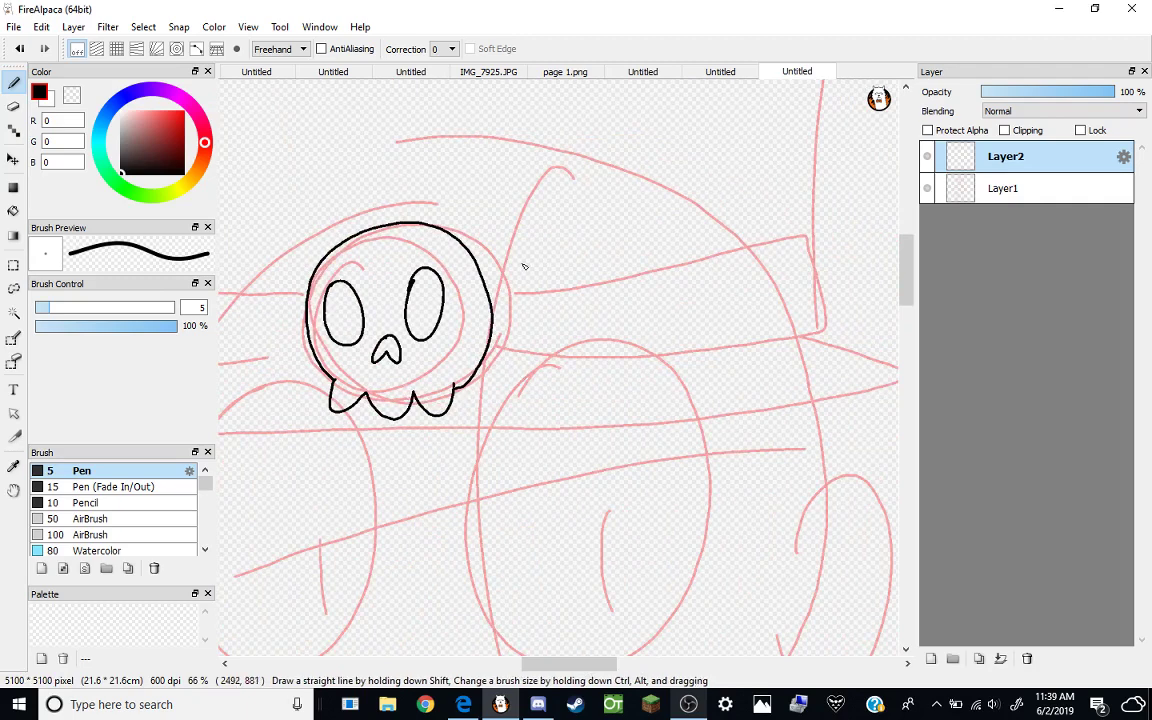
pyautogui.moveTo(485, 285)
pyautogui.mouseDown()
pyautogui.moveTo(605, 280)
pyautogui.moveTo(796, 230)
pyautogui.moveTo(817, 302)
pyautogui.moveTo(815, 329)
pyautogui.moveTo(728, 346)
pyautogui.moveTo(486, 362)
pyautogui.mouseUp()
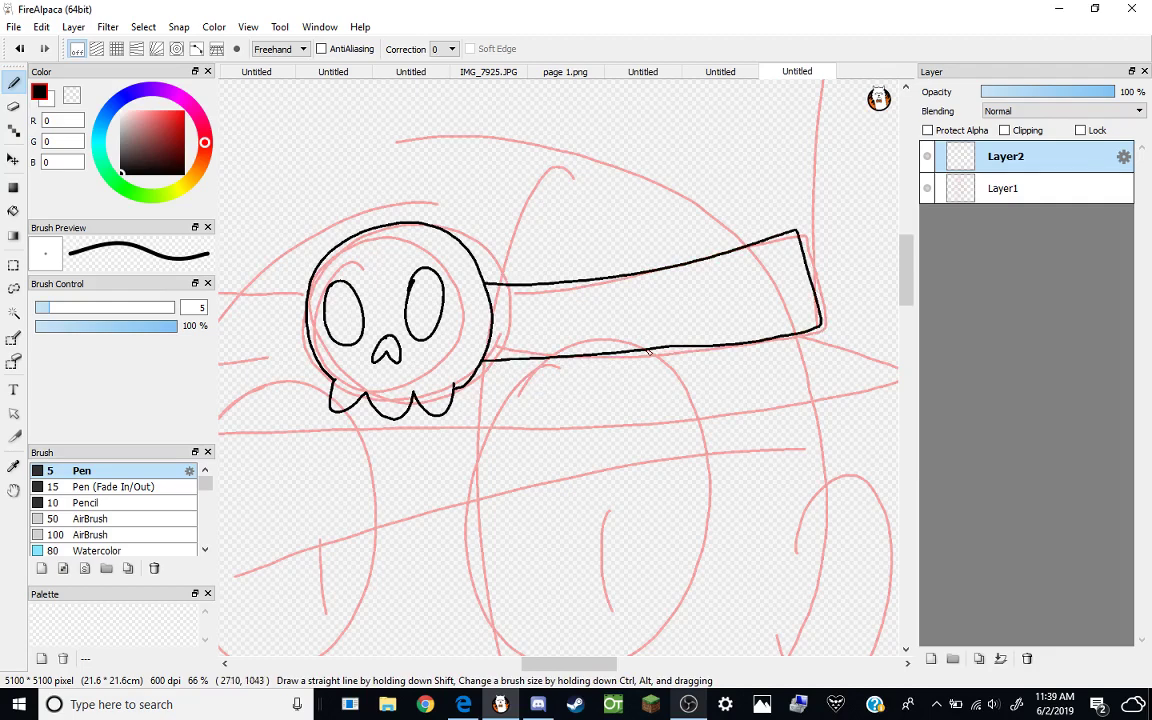
# Ink the hatband section from the skull's left side to the hat's left edge, with a rounded end.
pyautogui.scroll(-1, 648, 351)
pyautogui.scroll(-2, 648, 351)
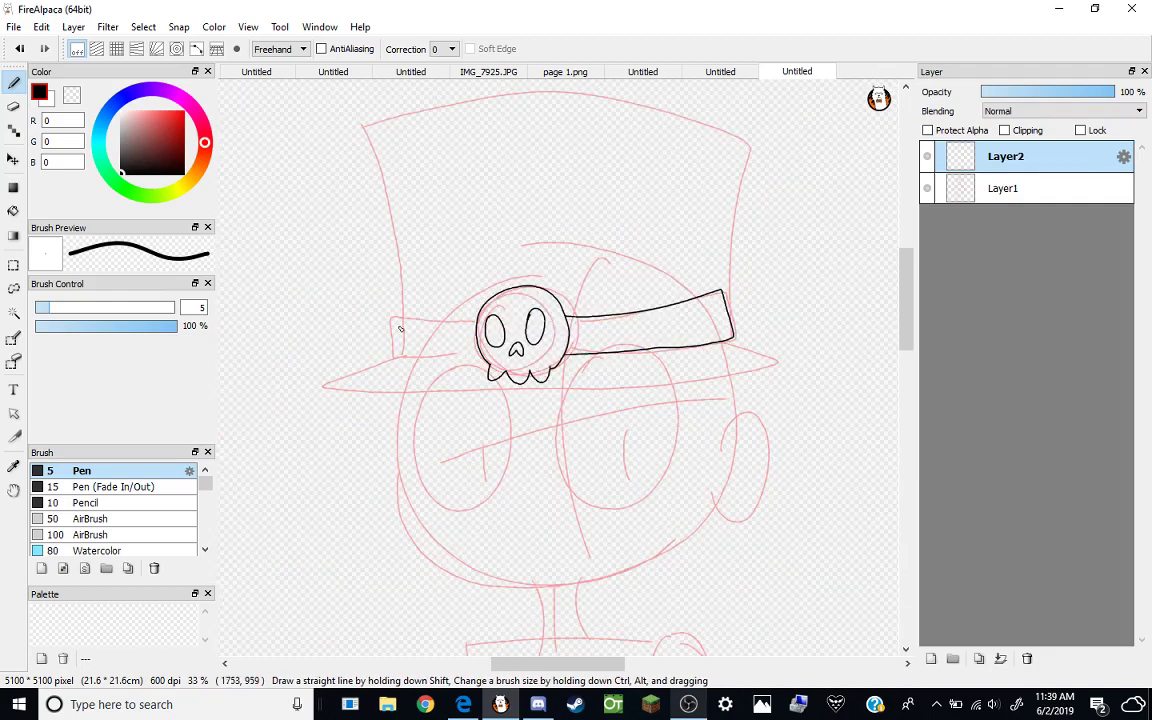
pyautogui.scroll(3, 400, 328)
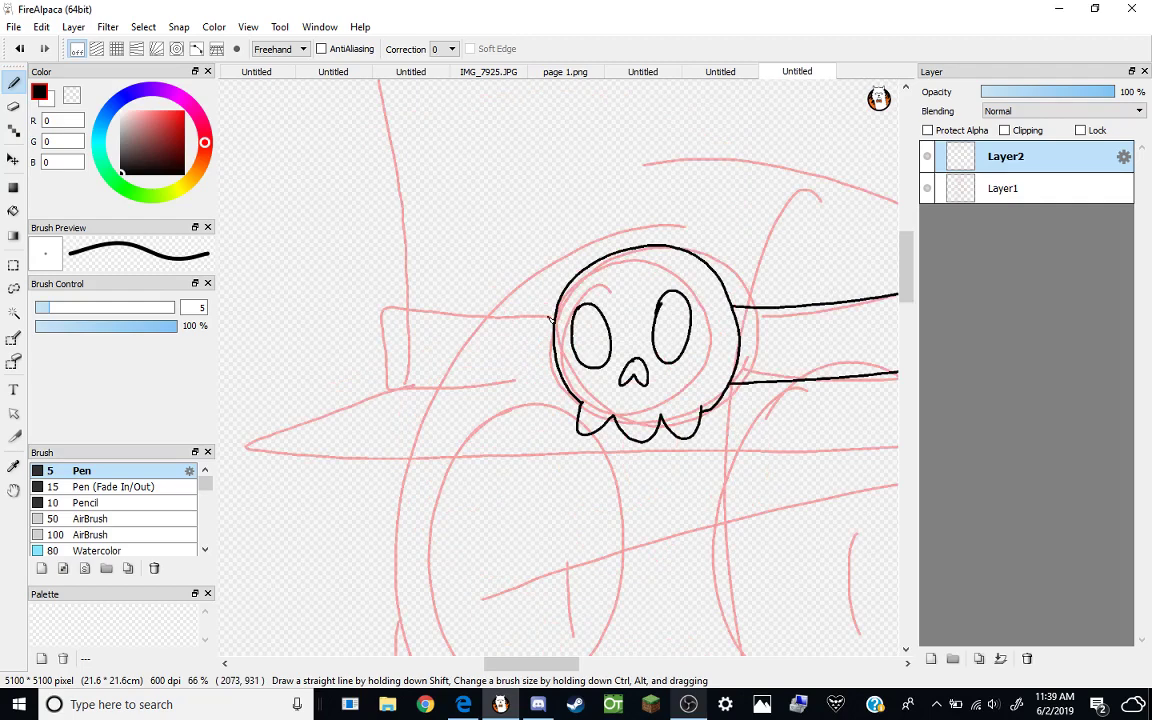
pyautogui.moveTo(551, 318)
pyautogui.mouseDown()
pyautogui.moveTo(388, 313)
pyautogui.moveTo(394, 382)
pyautogui.moveTo(576, 394)
pyautogui.mouseUp()
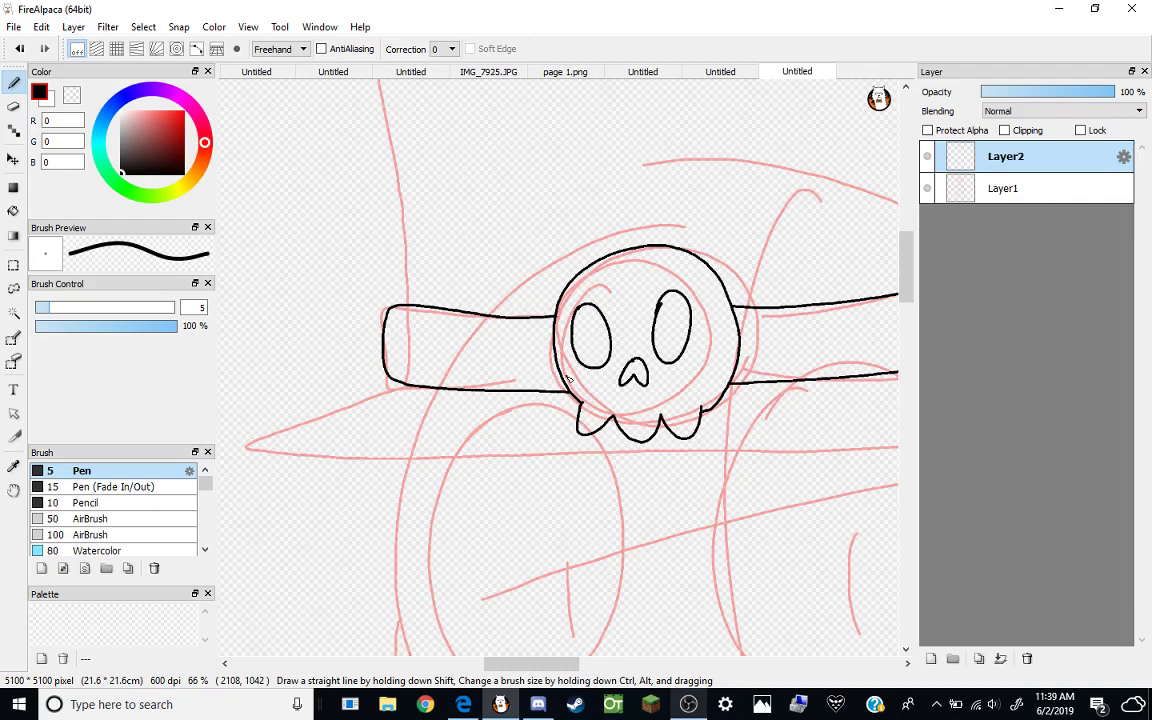
pyautogui.scroll(-2, 566, 378)
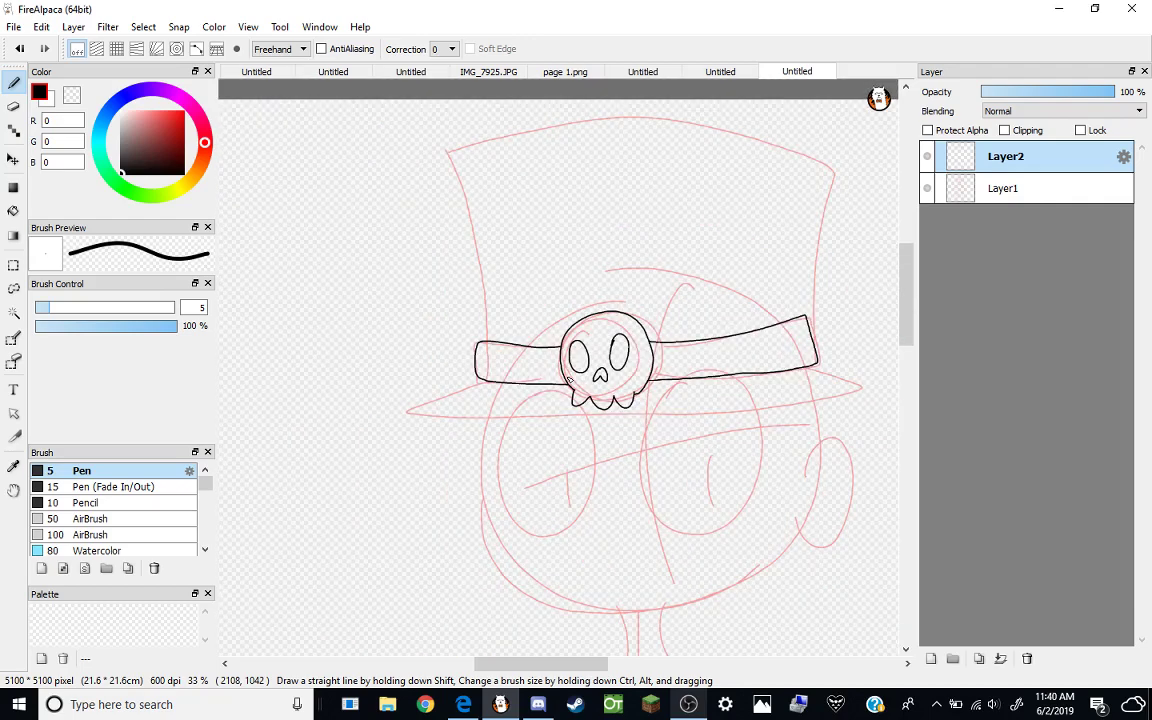
# Ink the hat's wide brim in black, from both ends of the hatband to pointed tips joined by a long curved lower edge.
pyautogui.scroll(-1, 570, 379)
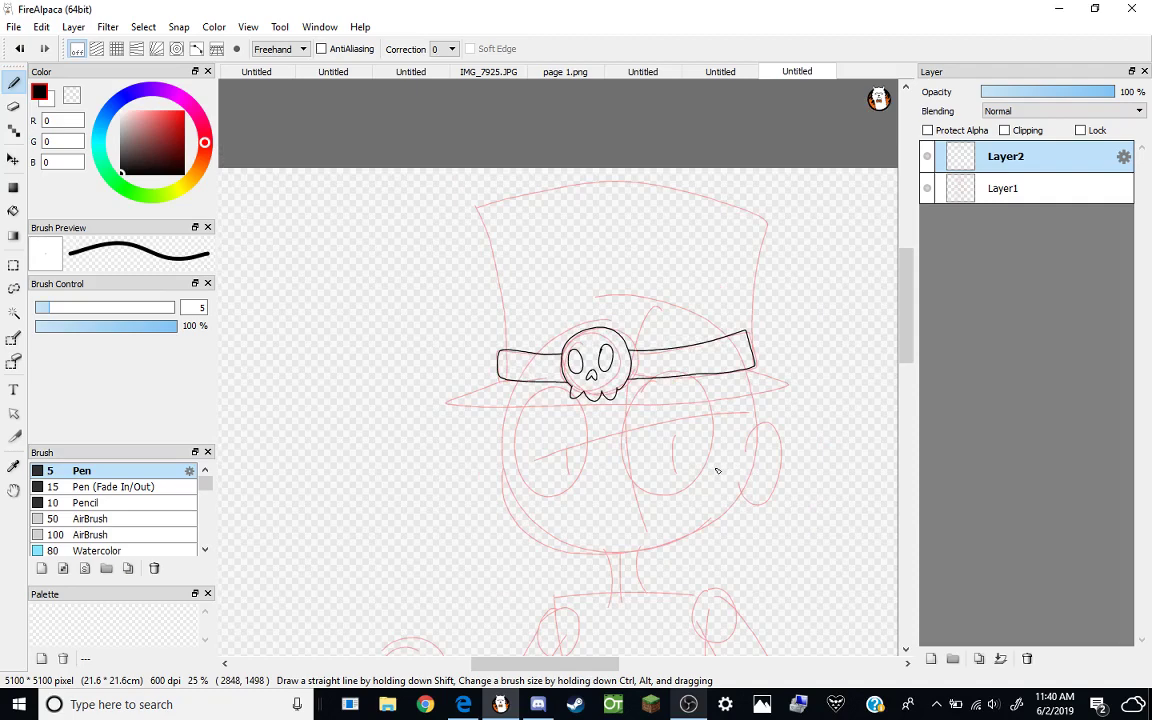
pyautogui.scroll(-1, 719, 470)
pyautogui.scroll(2, 724, 520)
pyautogui.scroll(1, 676, 345)
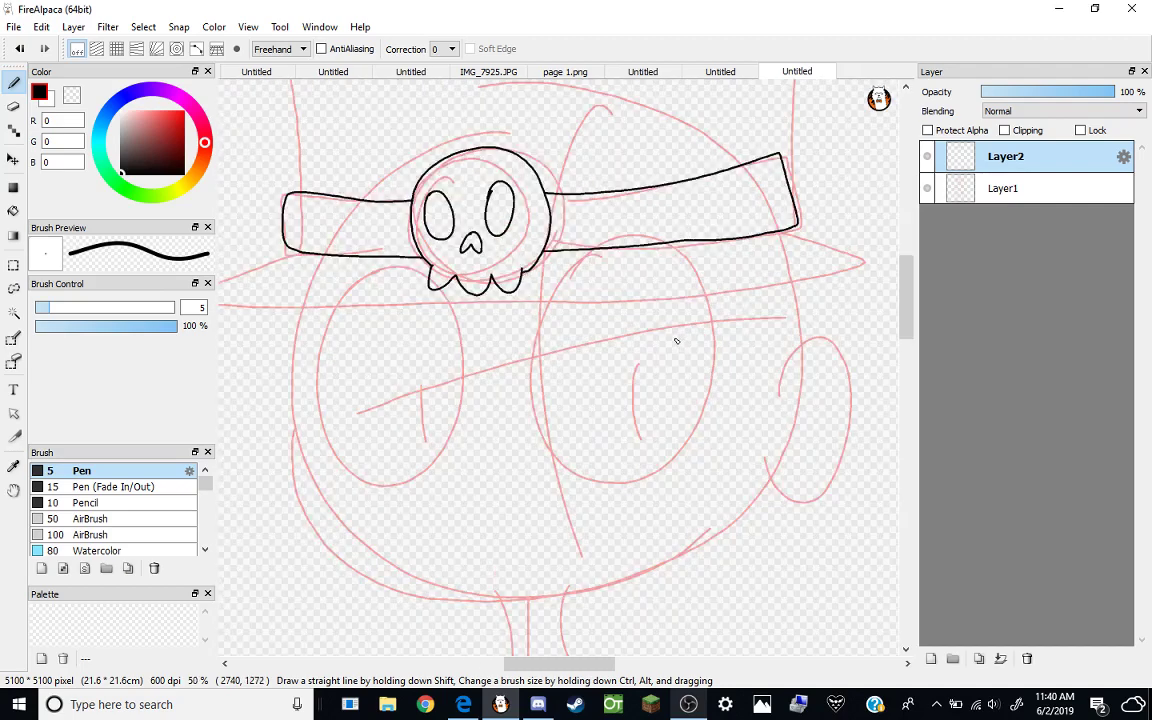
pyautogui.moveTo(285, 243); pyautogui.dragTo(218, 282)
pyautogui.moveTo(800, 228); pyautogui.dragTo(873, 265)
pyautogui.moveTo(873, 265); pyautogui.dragTo(218, 335)
pyautogui.scroll(1, 906, 290)
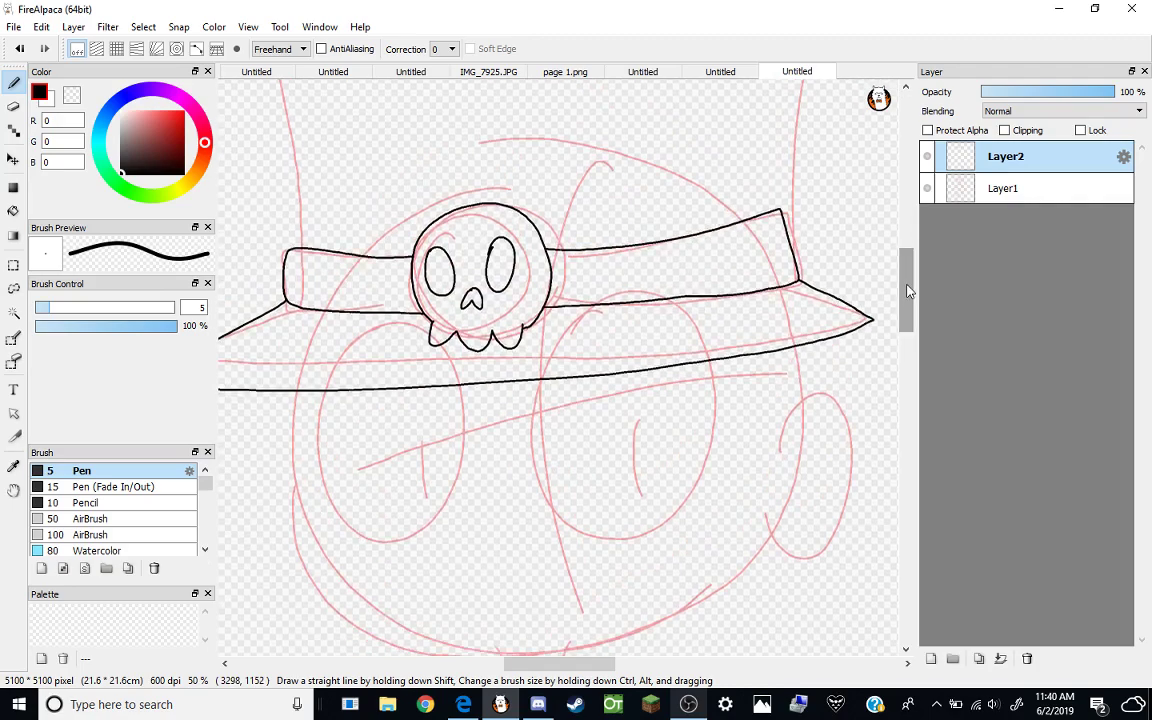
pyautogui.scroll(-2, 600, 180)
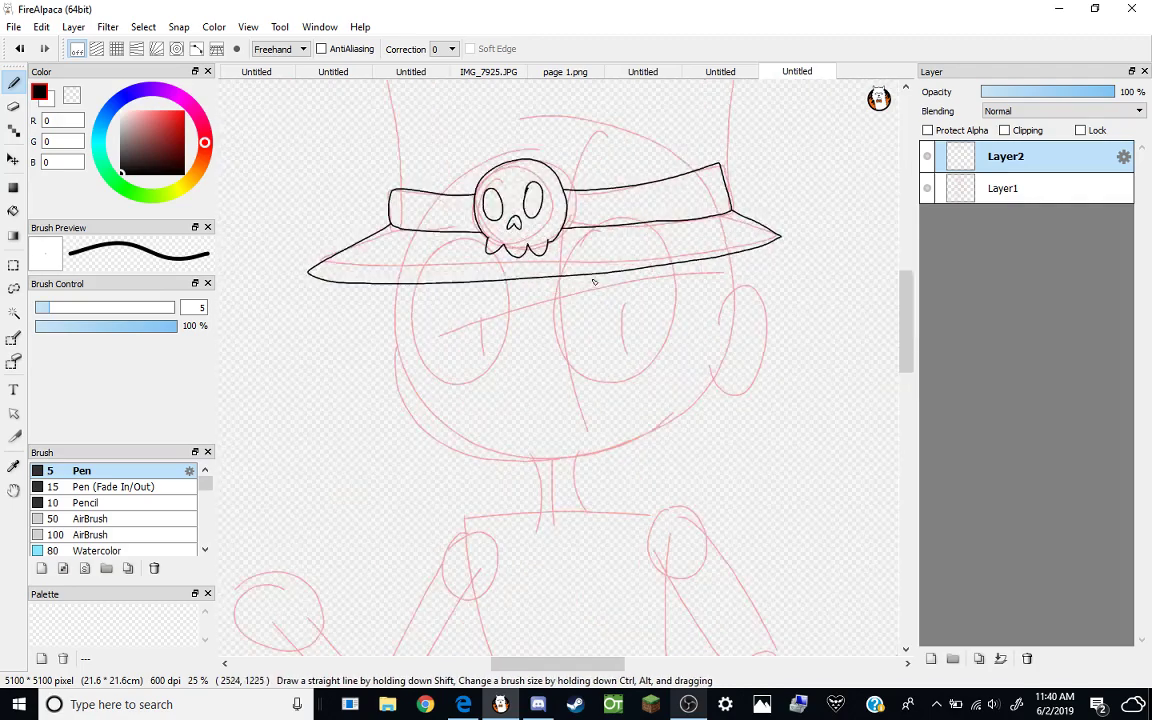
# Ink the ear on the head's right side as an open outer curve with a smaller matching curve inside.
pyautogui.scroll(2, 600, 316)
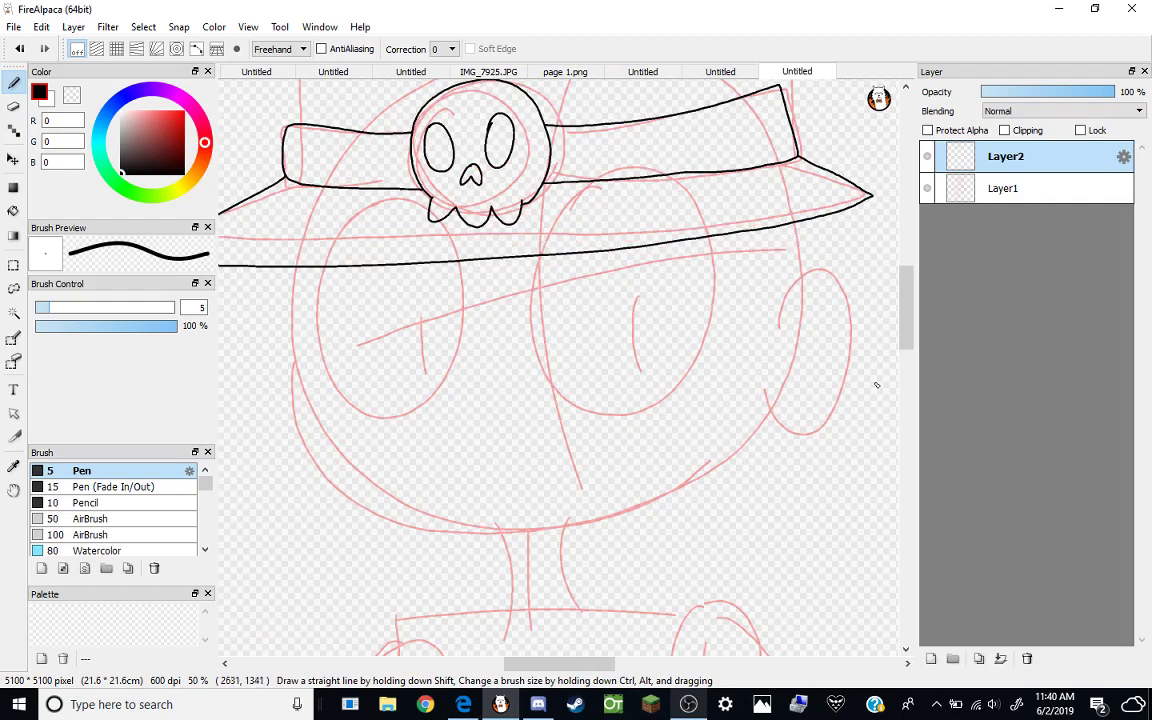
pyautogui.scroll(1, 888, 356)
pyautogui.moveTo(743, 318)
pyautogui.mouseDown()
pyautogui.moveTo(778, 258)
pyautogui.moveTo(823, 378)
pyautogui.moveTo(738, 424)
pyautogui.moveTo(764, 312)
pyautogui.mouseUp()
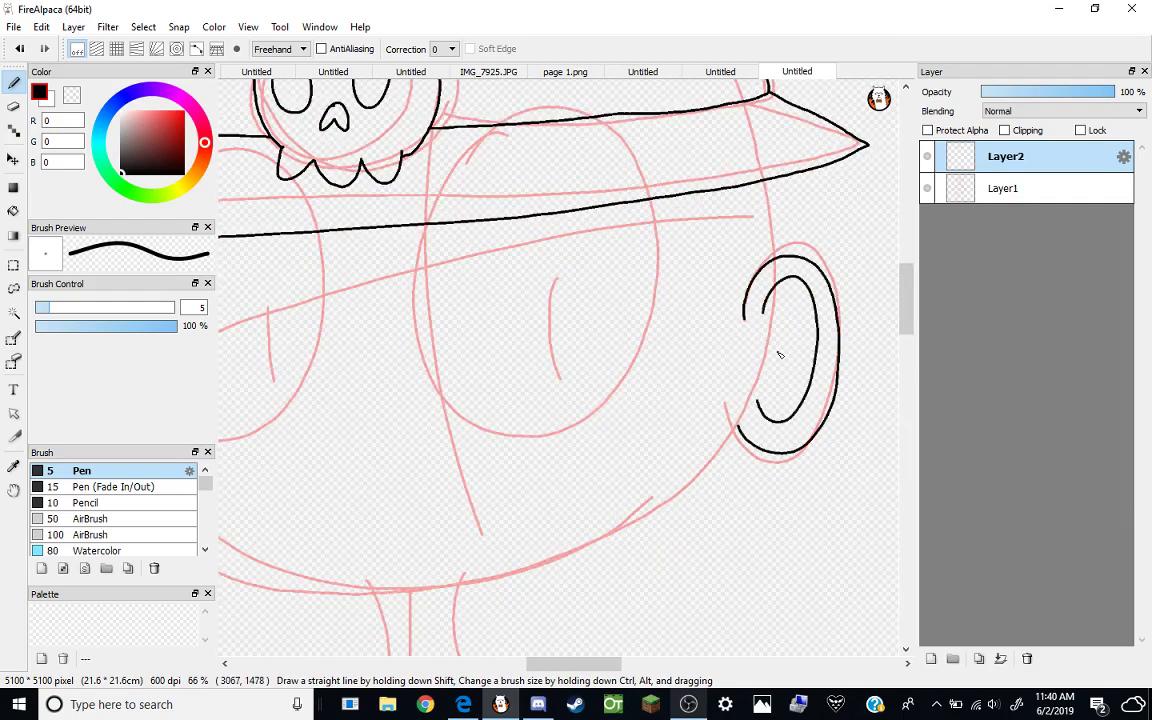
pyautogui.scroll(-1, 780, 355)
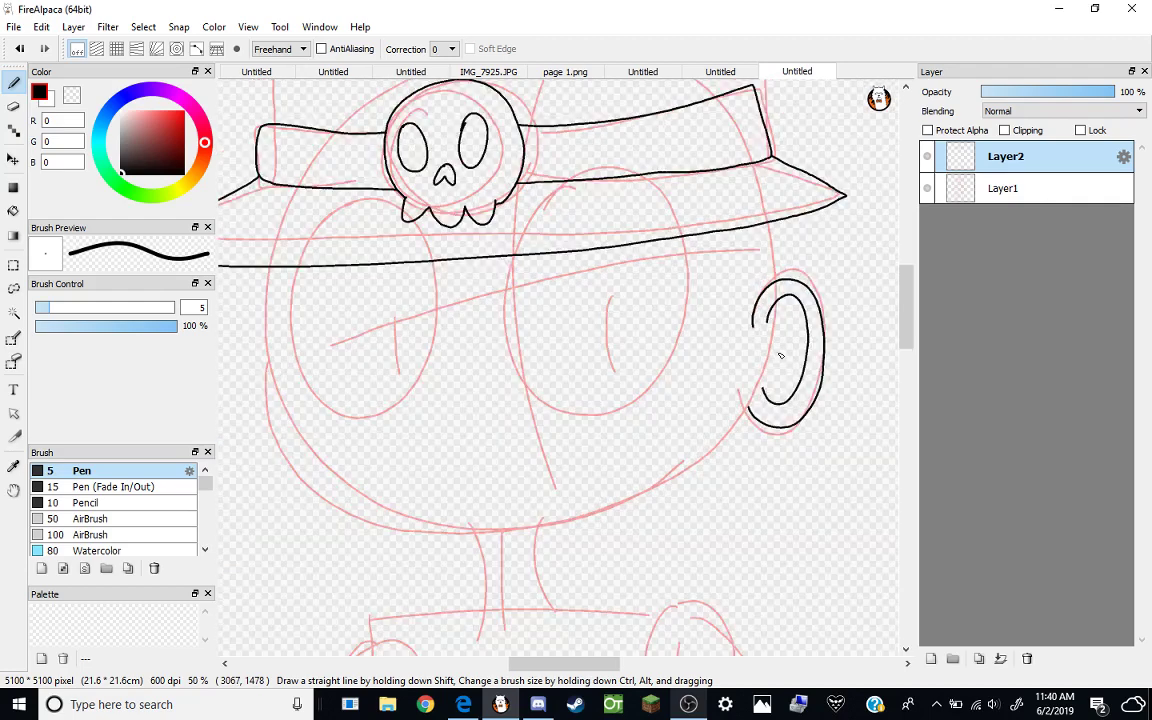
pyautogui.scroll(-1, 780, 355)
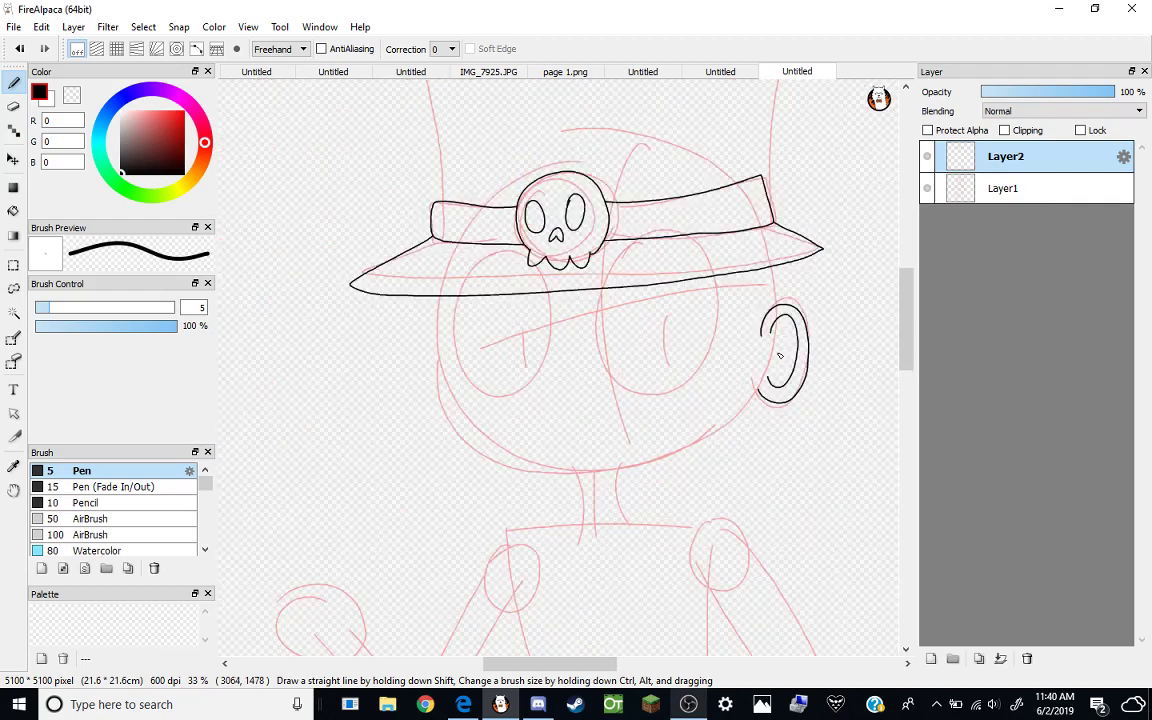
# Ink a small open curved nose beside the lower right edge of the left eye guide.
pyautogui.scroll(2, 588, 370)
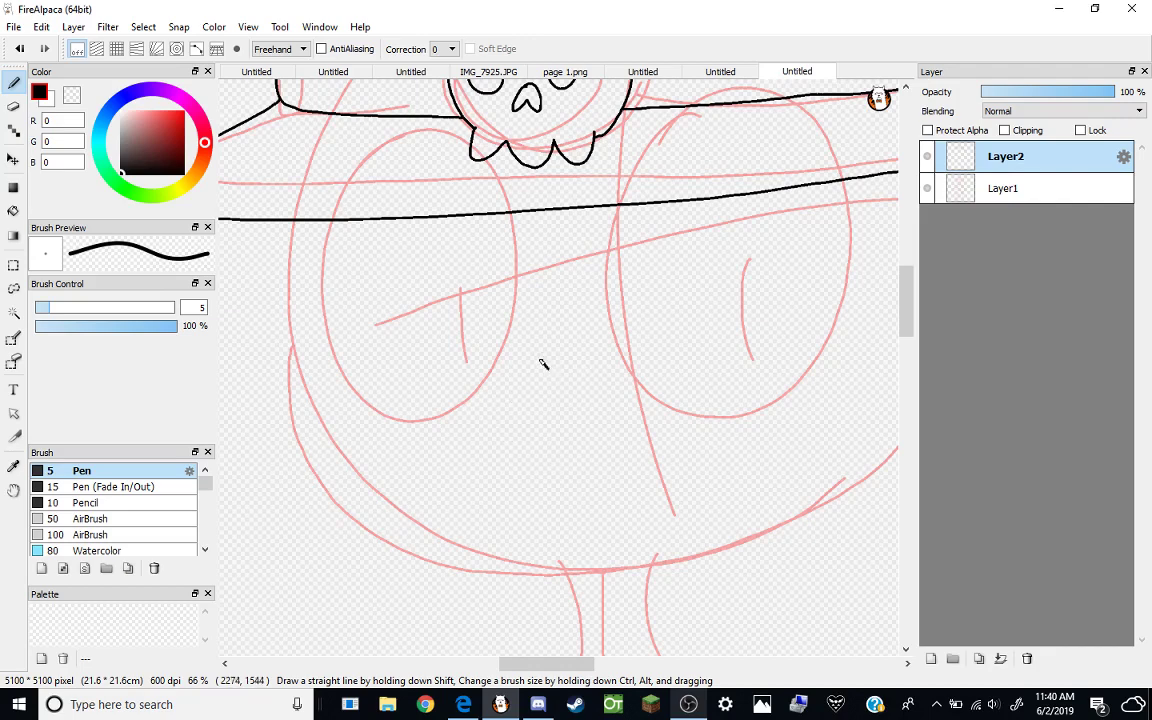
pyautogui.moveTo(548, 368); pyautogui.dragTo(512, 413)
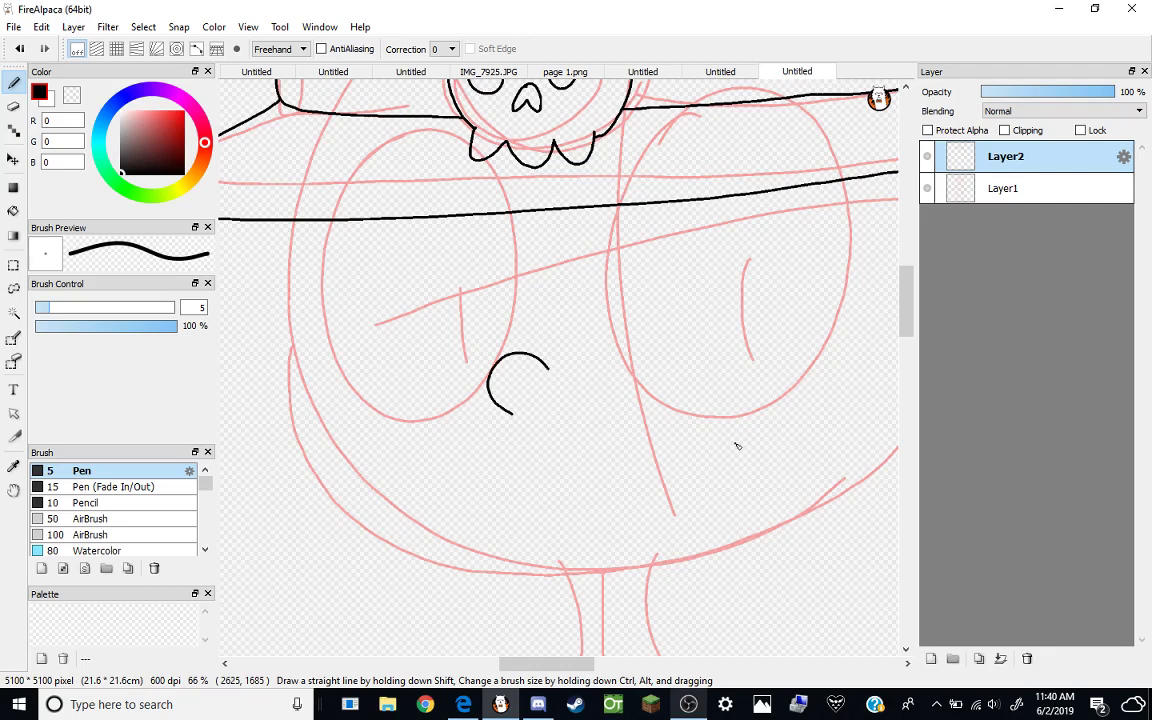
pyautogui.hotkey('ctrl', 'z')
pyautogui.moveTo(527, 382); pyautogui.dragTo(511, 408)
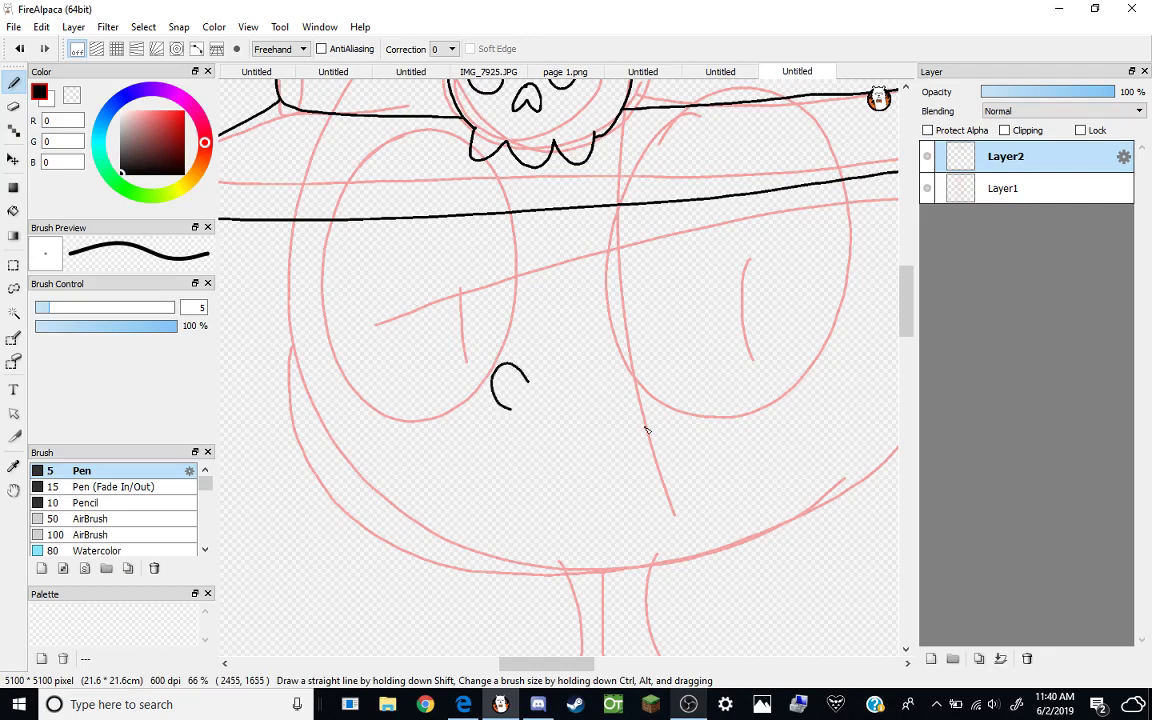
# Ink a lopsided open smile below the nose, with a wavy upper line and a curved lower lip.
pyautogui.moveTo(425, 469)
pyautogui.mouseDown()
pyautogui.moveTo(605, 459)
pyautogui.moveTo(665, 436)
pyautogui.moveTo(671, 449)
pyautogui.moveTo(600, 507)
pyautogui.moveTo(450, 478)
pyautogui.mouseUp()
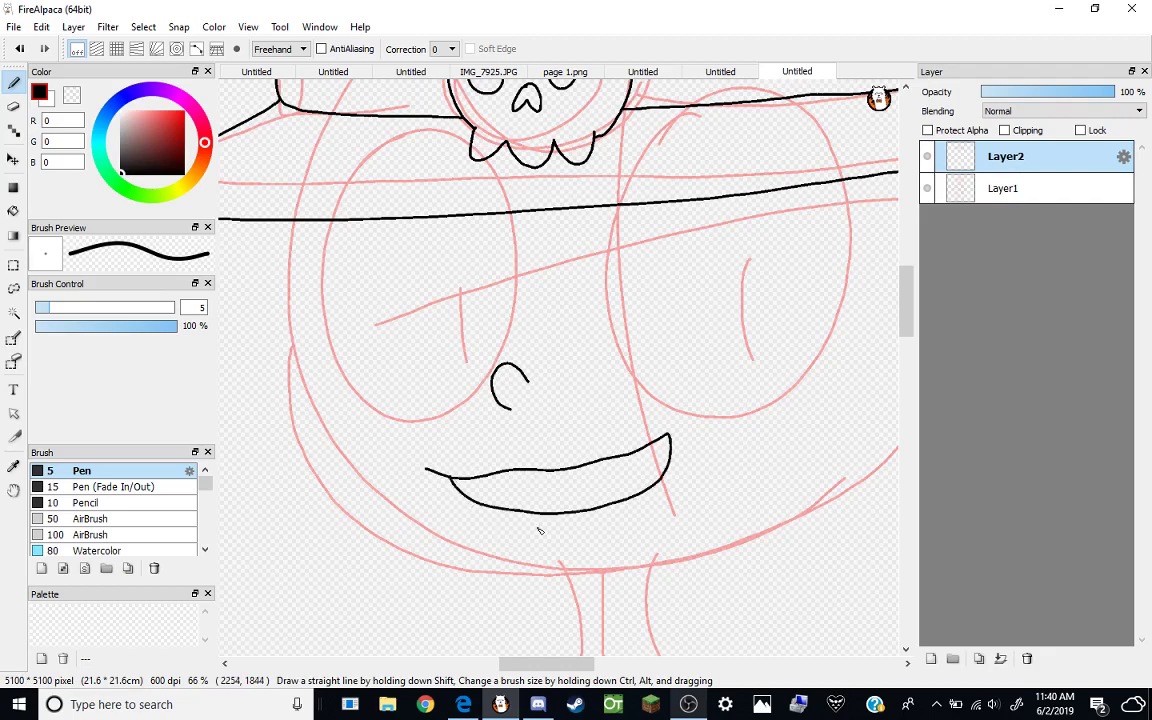
pyautogui.scroll(-1, 611, 472)
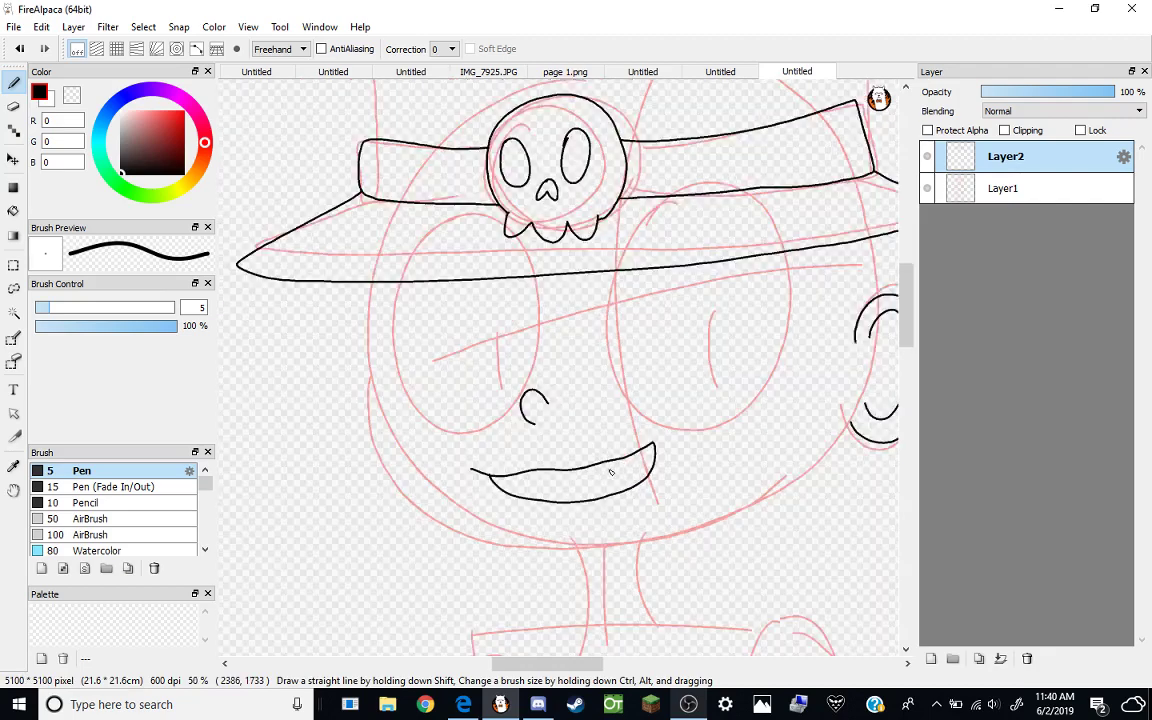
pyautogui.scroll(-1, 611, 472)
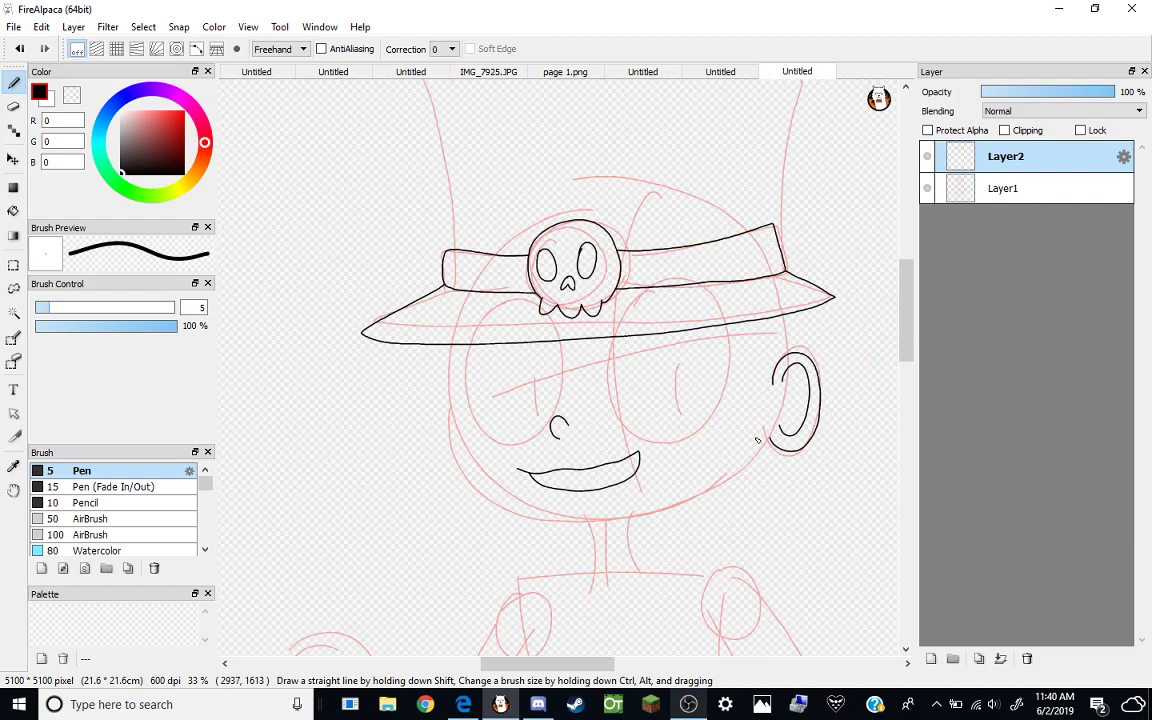
# Ink jagged hair tufts below the hat brim, in front of and above the ear and at the face's left edge.
pyautogui.scroll(1, 757, 440)
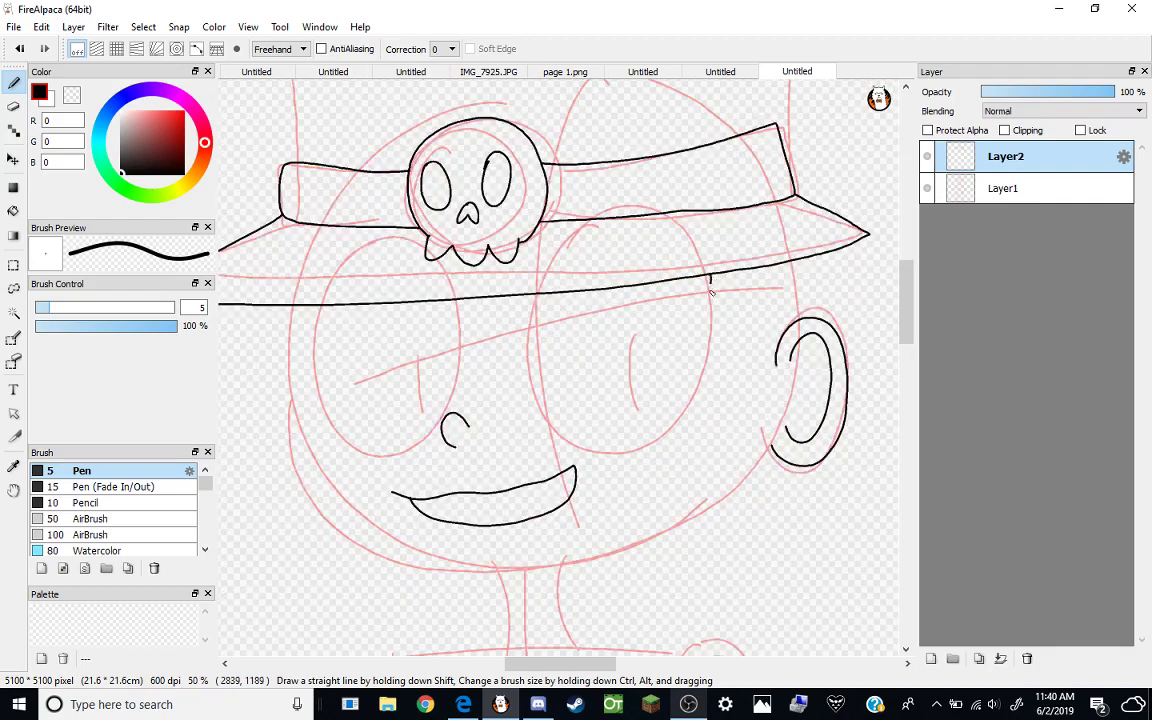
pyautogui.moveTo(710, 276)
pyautogui.mouseDown()
pyautogui.moveTo(751, 403)
pyautogui.moveTo(777, 357)
pyautogui.mouseUp()
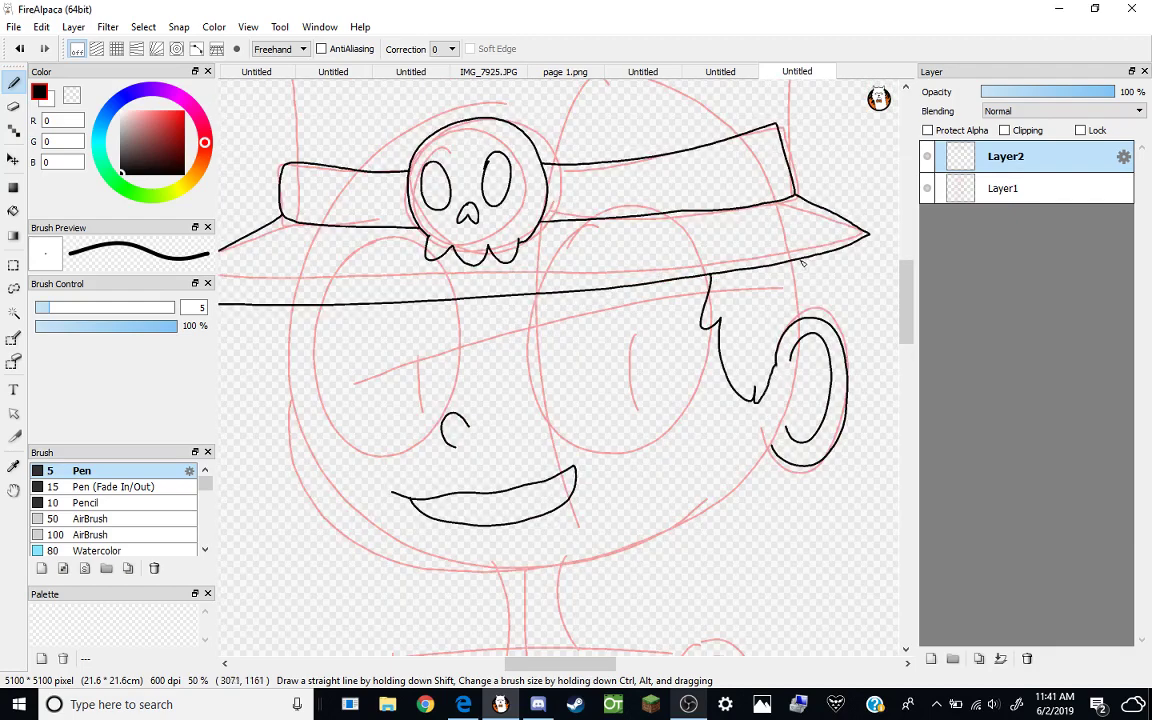
pyautogui.moveTo(800, 258)
pyautogui.mouseDown()
pyautogui.moveTo(824, 278)
pyautogui.moveTo(826, 300)
pyautogui.mouseUp()
pyautogui.moveTo(273, 306)
pyautogui.mouseDown()
pyautogui.moveTo(279, 344)
pyautogui.moveTo(357, 307)
pyautogui.mouseUp()
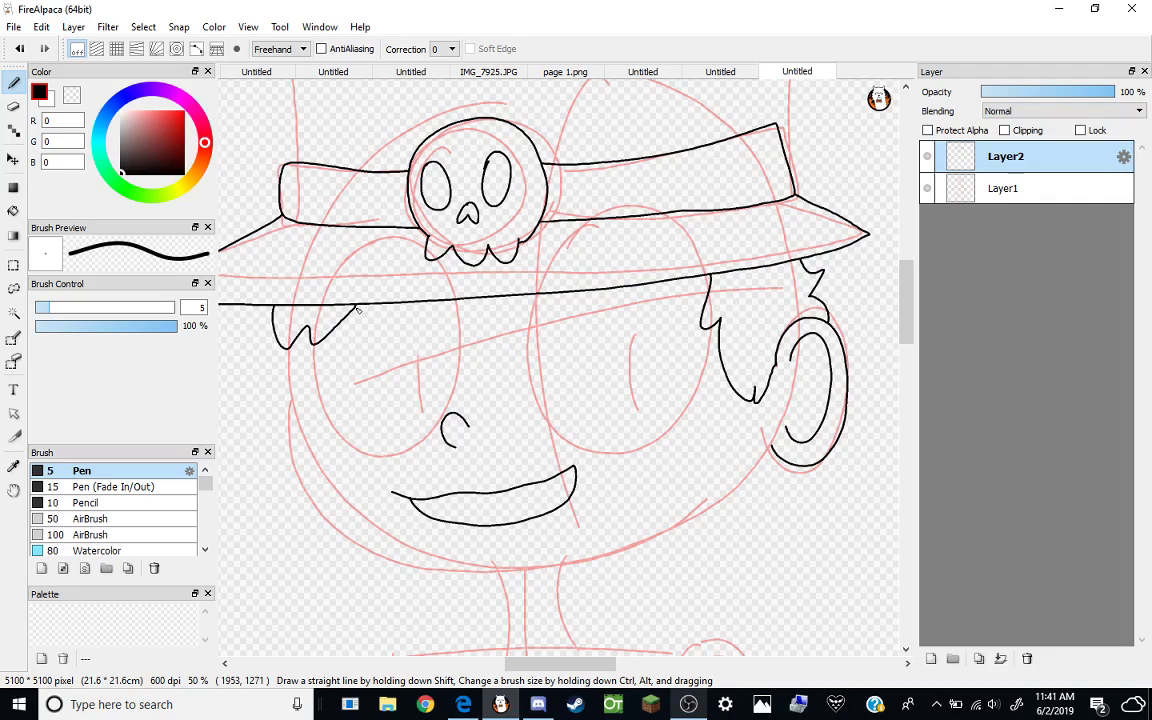
pyautogui.scroll(-1, 357, 310)
# Ink both large rounded eye outlines hanging from the hat brim, following the red oval guides.
pyautogui.scroll(2, 441, 338)
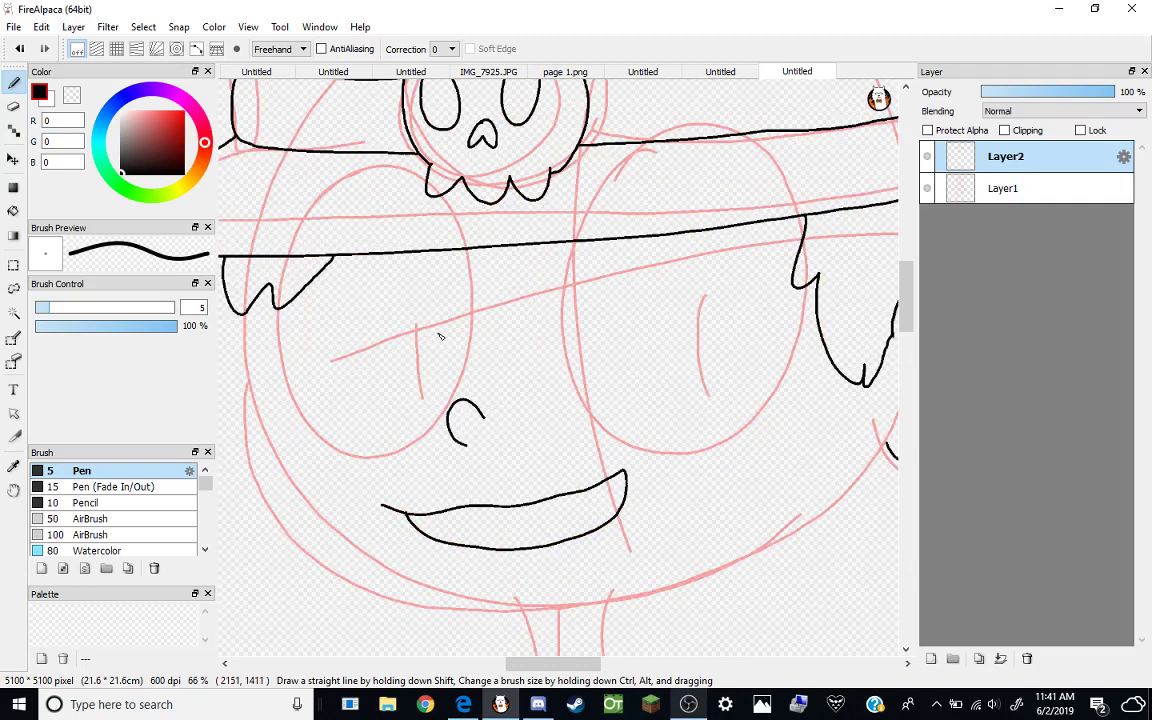
pyautogui.moveTo(568, 242)
pyautogui.mouseDown()
pyautogui.moveTo(594, 422)
pyautogui.moveTo(688, 455)
pyautogui.moveTo(781, 408)
pyautogui.moveTo(807, 340)
pyautogui.moveTo(801, 222)
pyautogui.mouseUp()
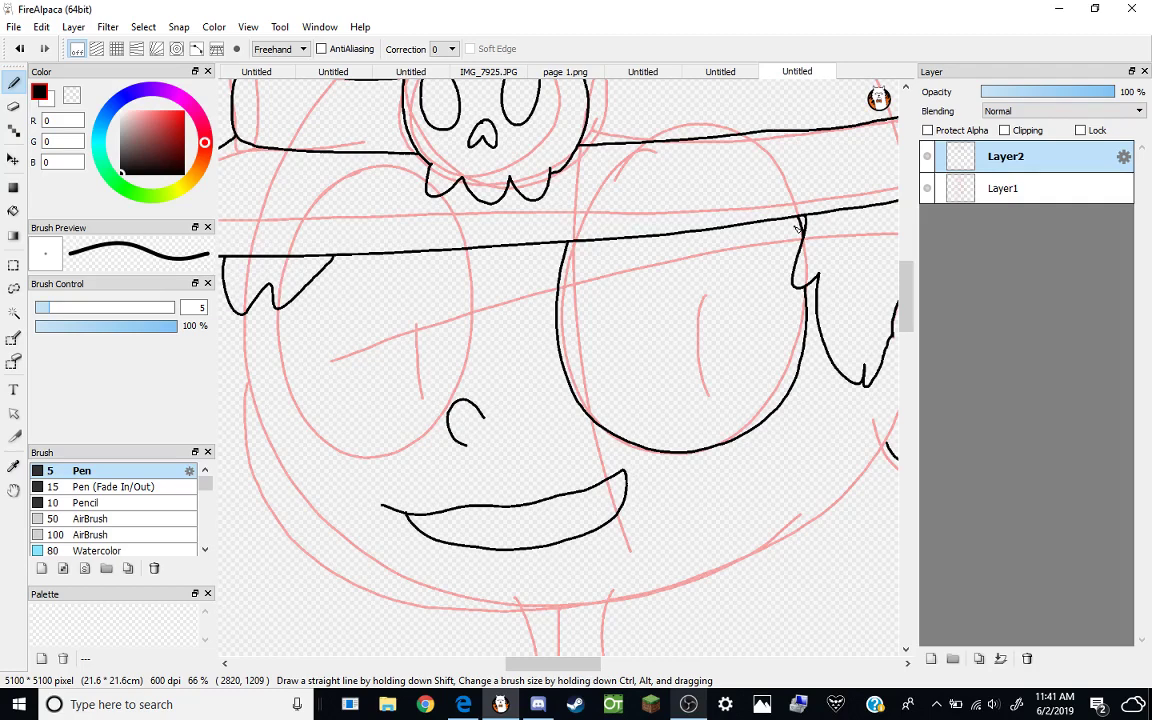
pyautogui.moveTo(558, 665); pyautogui.dragTo(548, 665)
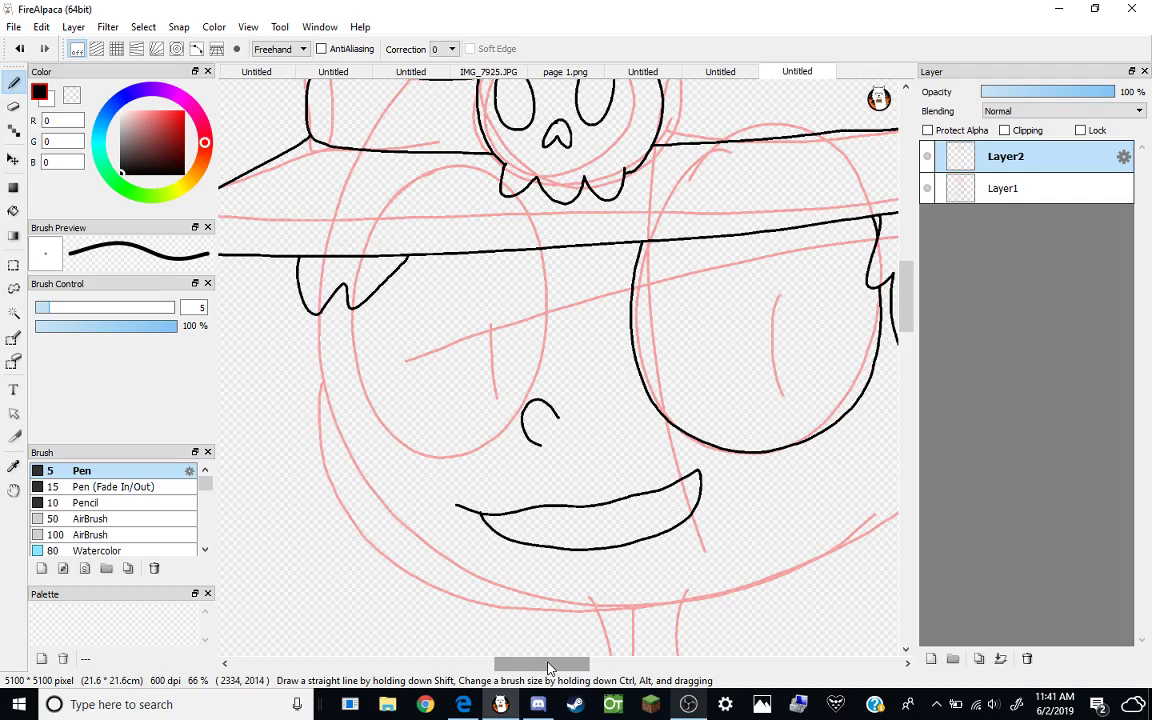
pyautogui.moveTo(351, 307)
pyautogui.mouseDown()
pyautogui.moveTo(375, 422)
pyautogui.moveTo(447, 459)
pyautogui.moveTo(502, 435)
pyautogui.moveTo(525, 405)
pyautogui.moveTo(540, 367)
pyautogui.moveTo(539, 250)
pyautogui.mouseUp()
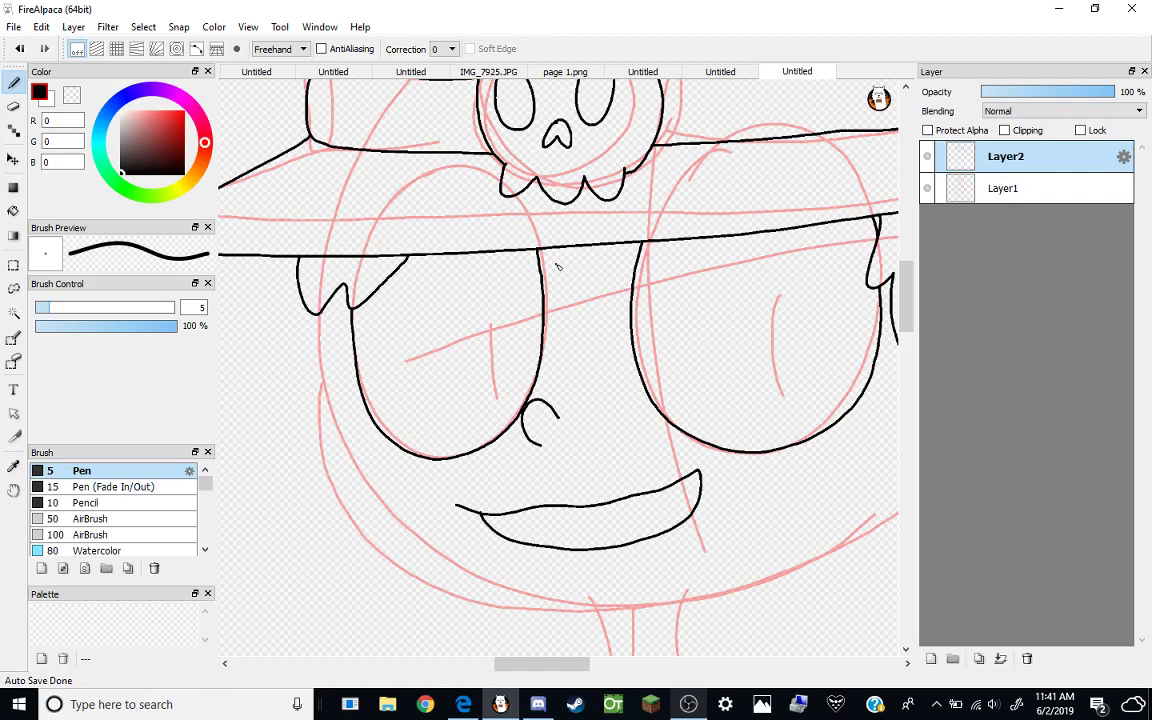
pyautogui.scroll(-3, 558, 266)
# Ink the face outline from the left hair tuft around the cheek and chin, up to the ear's lower end.
pyautogui.scroll(3, 742, 446)
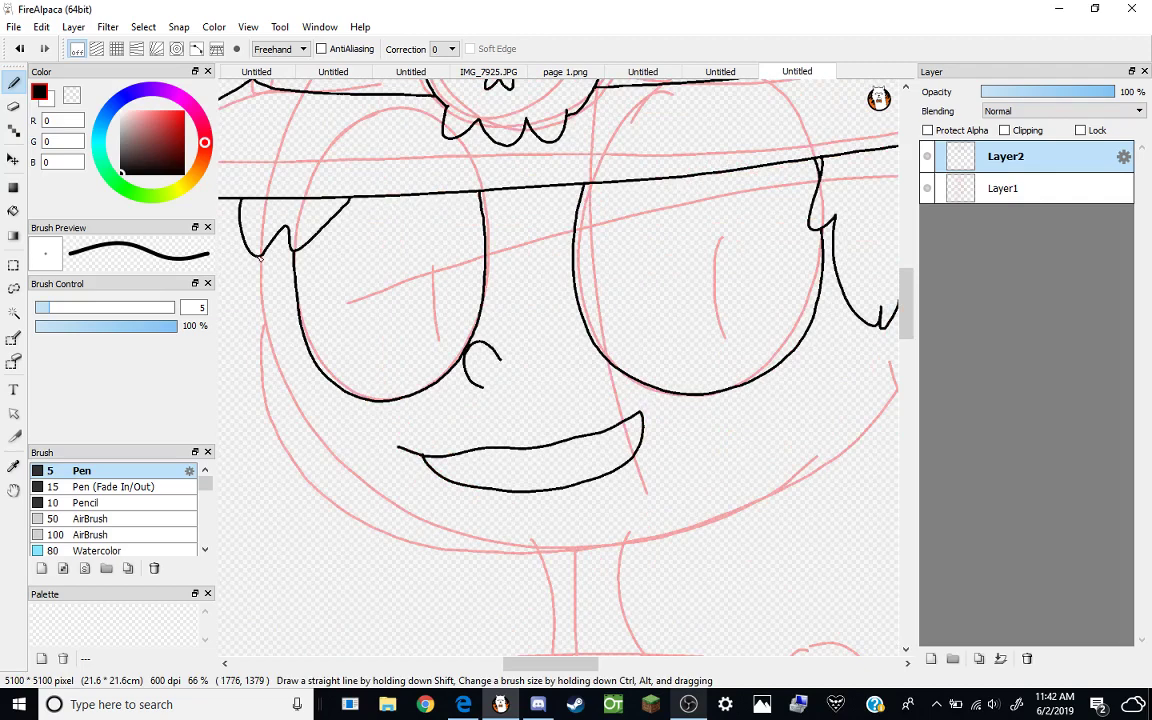
pyautogui.moveTo(260, 256)
pyautogui.mouseDown()
pyautogui.moveTo(268, 359)
pyautogui.moveTo(391, 514)
pyautogui.moveTo(622, 548)
pyautogui.mouseUp()
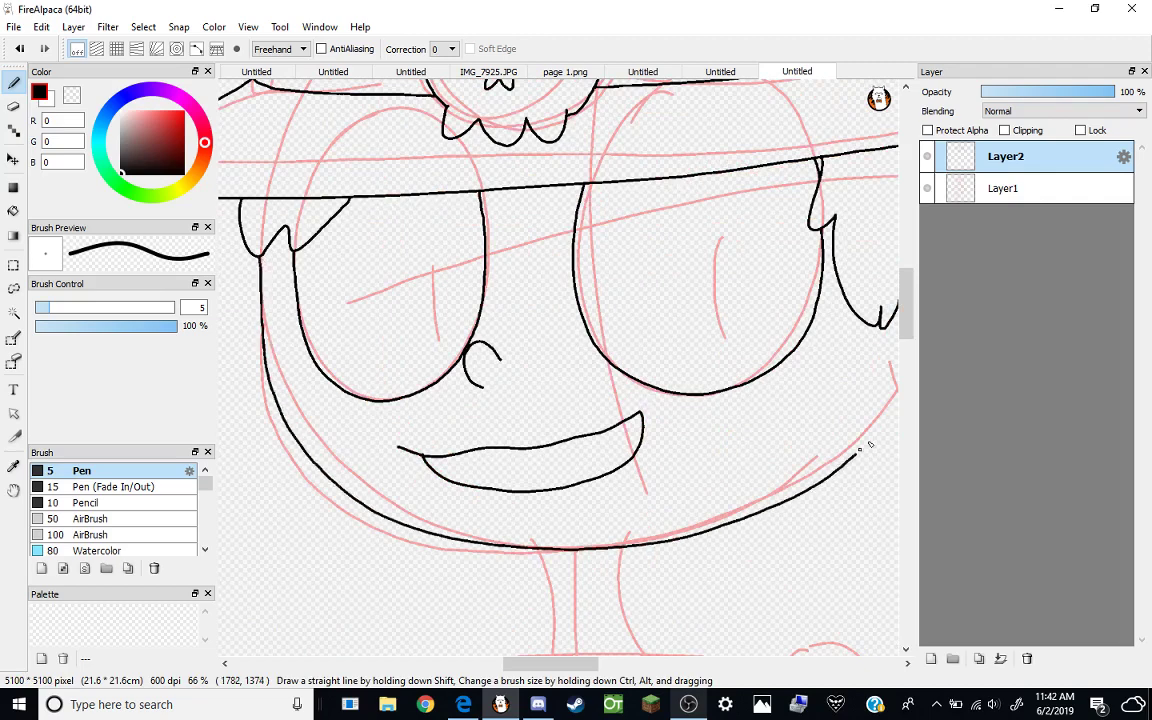
pyautogui.hotkey('ctrl', 'z')
pyautogui.moveTo(262, 268)
pyautogui.mouseDown()
pyautogui.moveTo(260, 399)
pyautogui.moveTo(306, 491)
pyautogui.moveTo(398, 536)
pyautogui.moveTo(624, 546)
pyautogui.moveTo(708, 521)
pyautogui.moveTo(791, 482)
pyautogui.moveTo(887, 373)
pyautogui.mouseUp()
pyautogui.scroll(-4, 840, 380)
pyautogui.scroll(5, 830, 380)
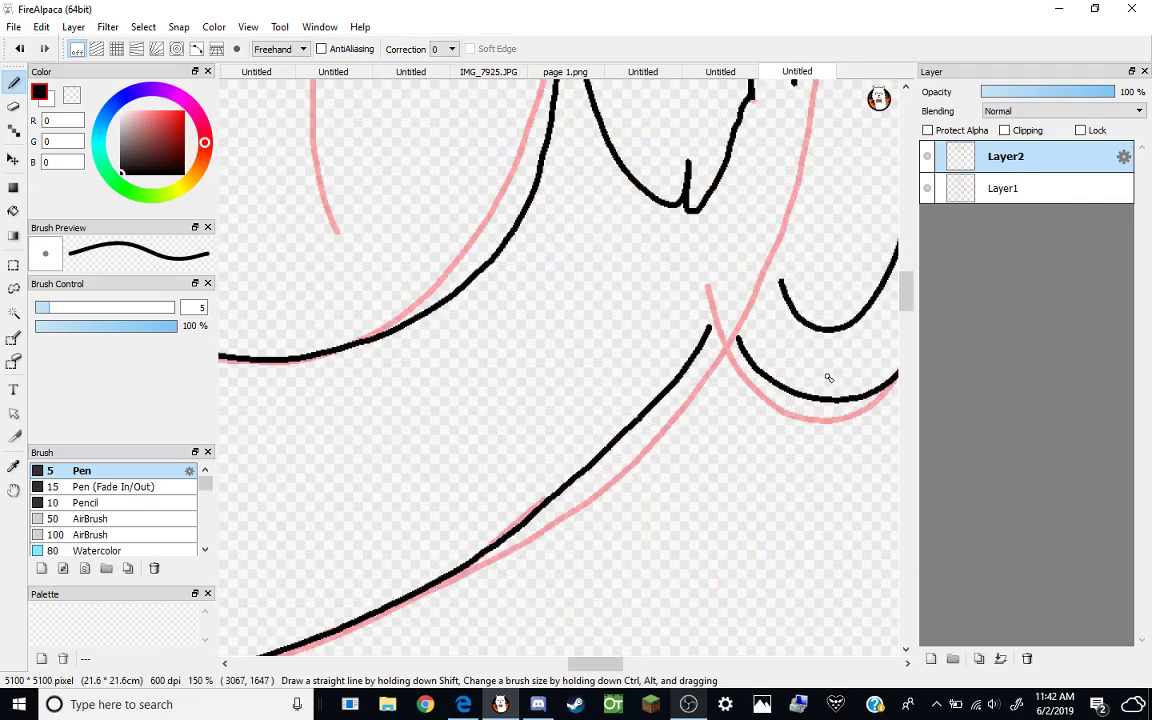
pyautogui.moveTo(460, 568)
pyautogui.mouseDown()
pyautogui.moveTo(527, 540)
pyautogui.moveTo(652, 455)
pyautogui.moveTo(738, 340)
pyautogui.mouseUp()
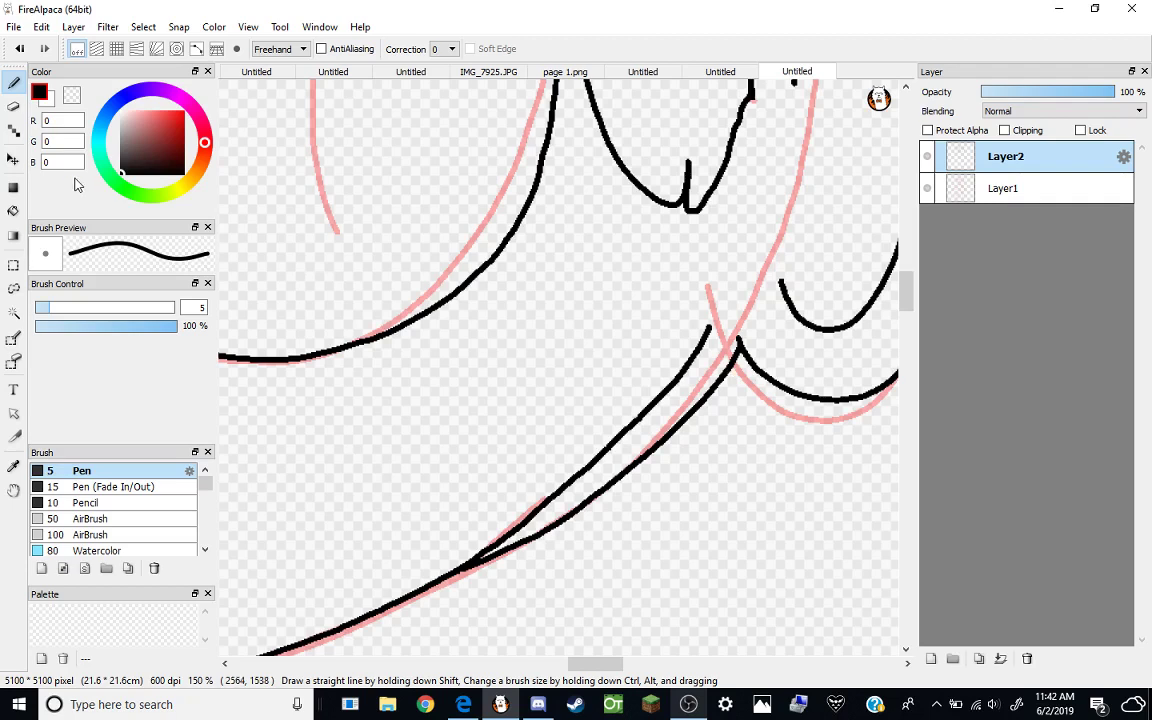
# Erase the doubled jaw lines between the chin and the ear with the eraser at size 25.
pyautogui.click(13, 106)
pyautogui.moveTo(49, 307); pyautogui.dragTo(110, 310)
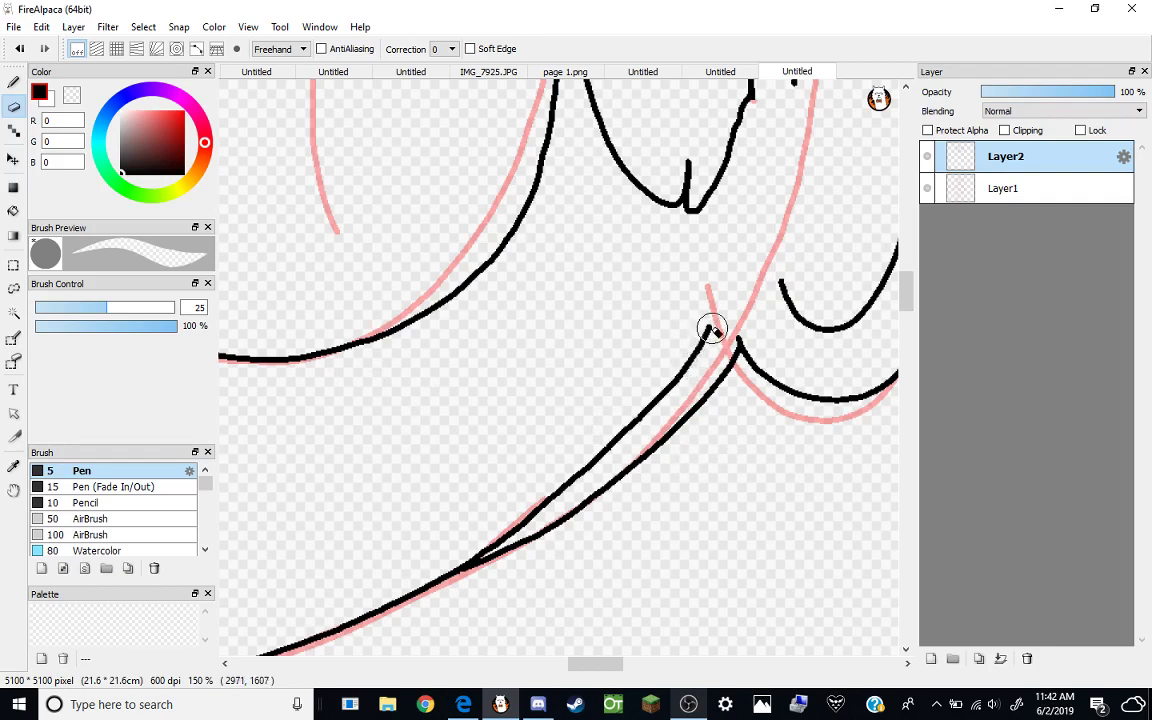
pyautogui.moveTo(712, 321)
pyautogui.mouseDown()
pyautogui.moveTo(445, 575)
pyautogui.moveTo(488, 551)
pyautogui.moveTo(356, 622)
pyautogui.moveTo(596, 494)
pyautogui.moveTo(676, 437)
pyautogui.moveTo(720, 355)
pyautogui.mouseUp()
# Redraw the erased jaw section with the pen as a single line joining the chin to the ear's lower end.
pyautogui.click(12, 83)
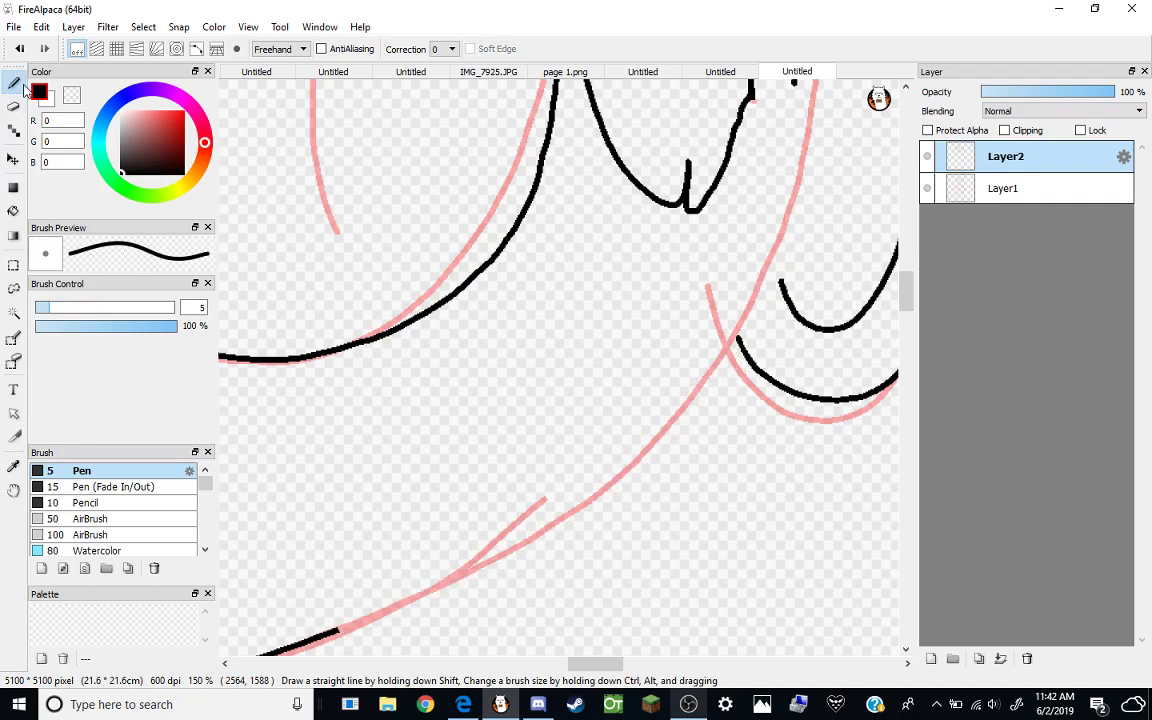
pyautogui.moveTo(338, 628)
pyautogui.mouseDown()
pyautogui.moveTo(503, 531)
pyautogui.moveTo(698, 372)
pyautogui.mouseUp()
pyautogui.hotkey('ctrl', 'z')
pyautogui.moveTo(330, 628)
pyautogui.mouseDown()
pyautogui.moveTo(504, 541)
pyautogui.moveTo(730, 341)
pyautogui.mouseUp()
pyautogui.scroll(-8, 738, 323)
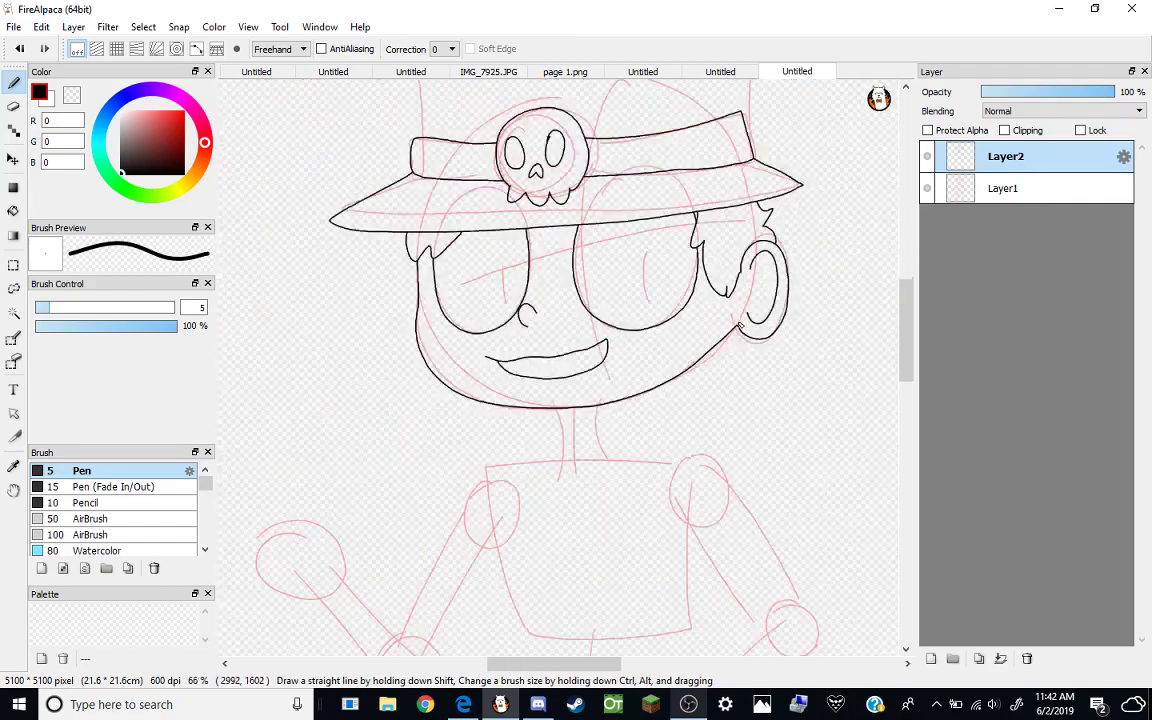
pyautogui.scroll(3, 716, 322)
pyautogui.scroll(-1, 716, 322)
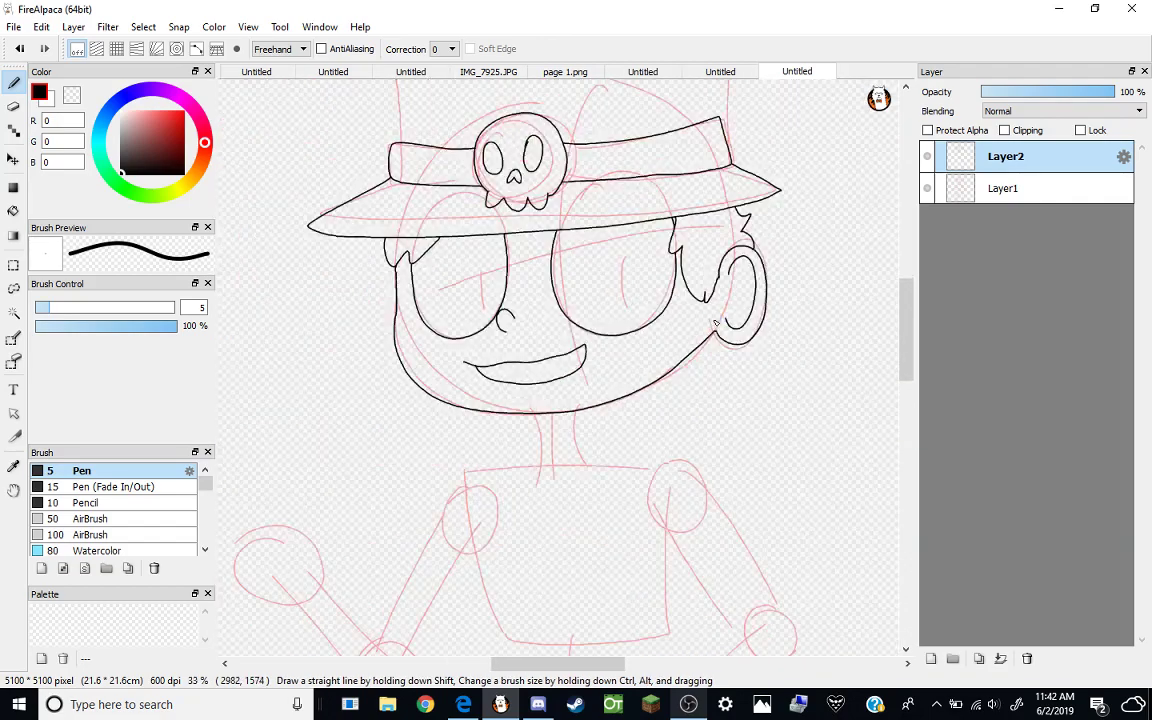
pyautogui.scroll(6, 590, 295)
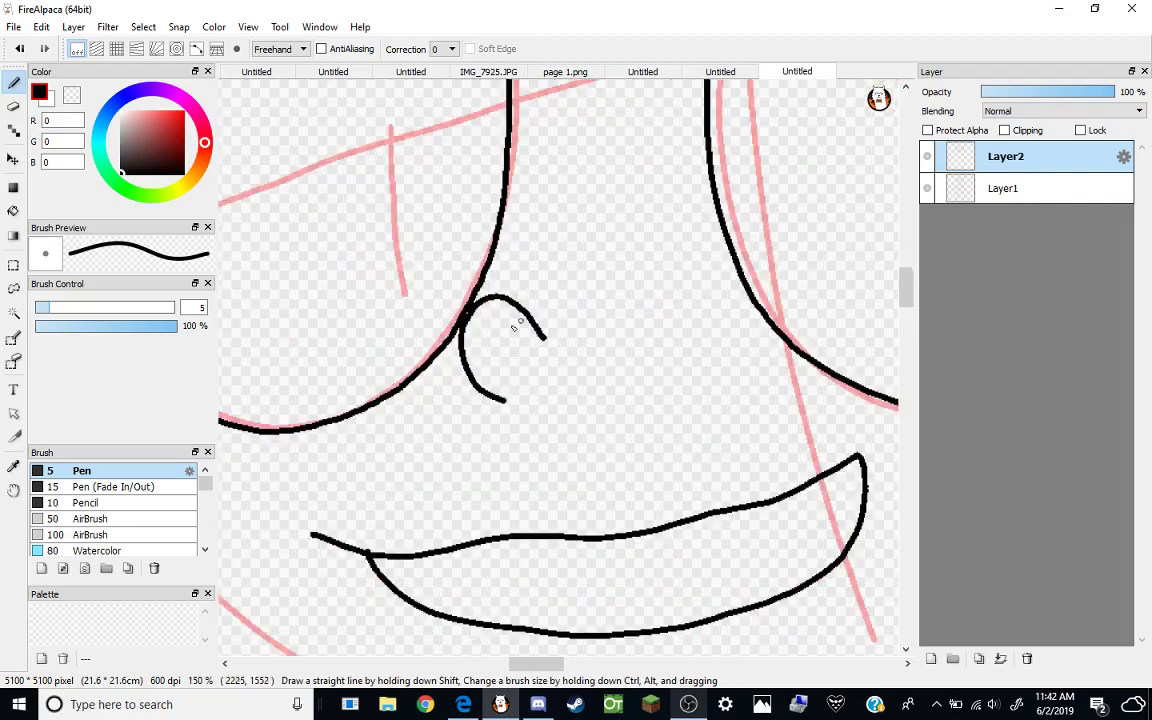
pyautogui.scroll(-8, 490, 315)
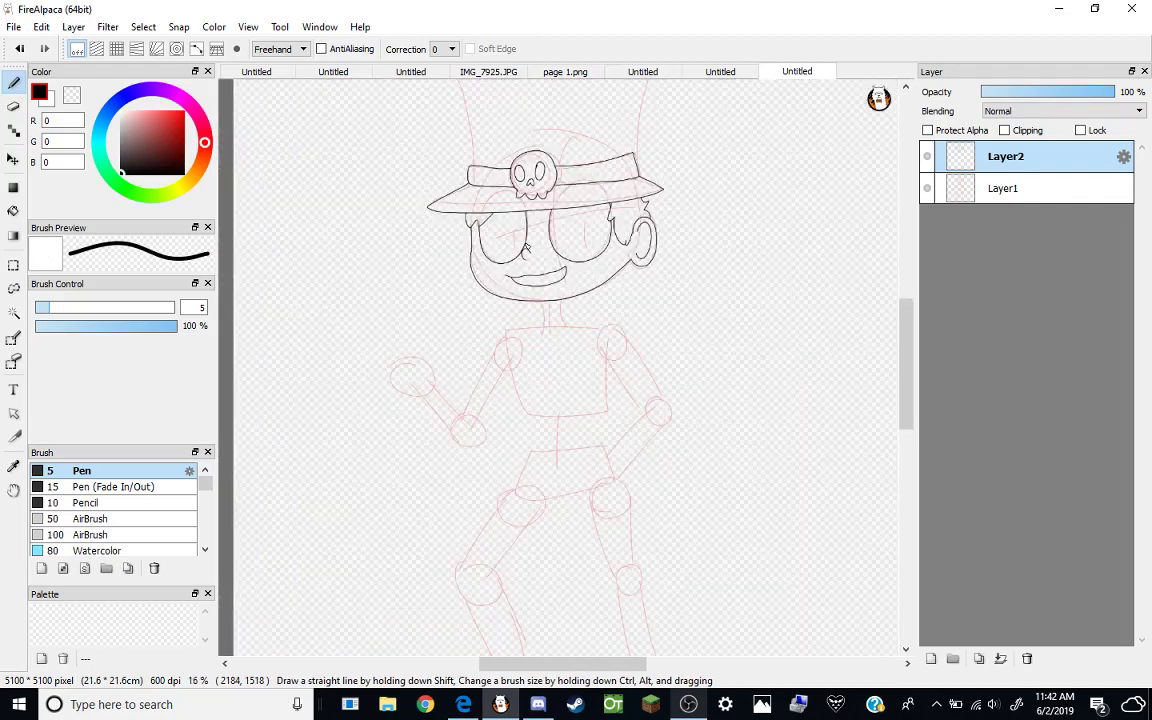
# Ink the long coat's two sides and flared hem over the torso and hips, with a vertical line down its center.
pyautogui.scroll(2, 560, 406)
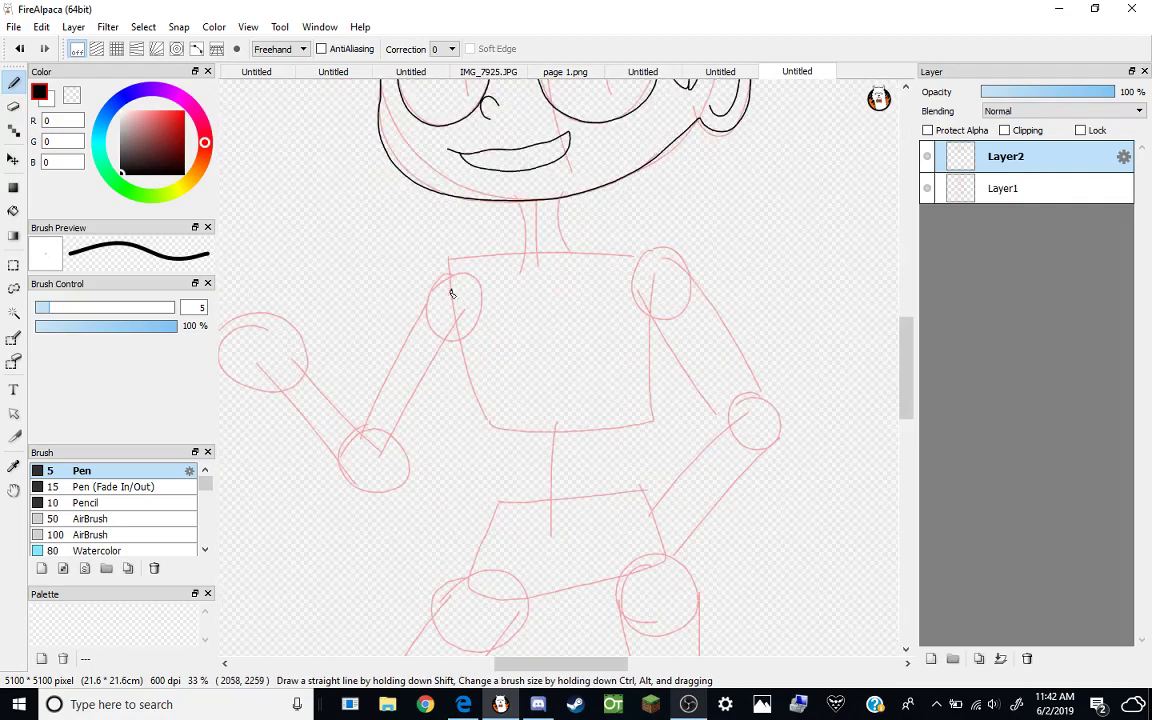
pyautogui.moveTo(451, 292)
pyautogui.mouseDown()
pyautogui.moveTo(473, 481)
pyautogui.moveTo(458, 594)
pyautogui.moveTo(545, 566)
pyautogui.moveTo(565, 477)
pyautogui.mouseUp()
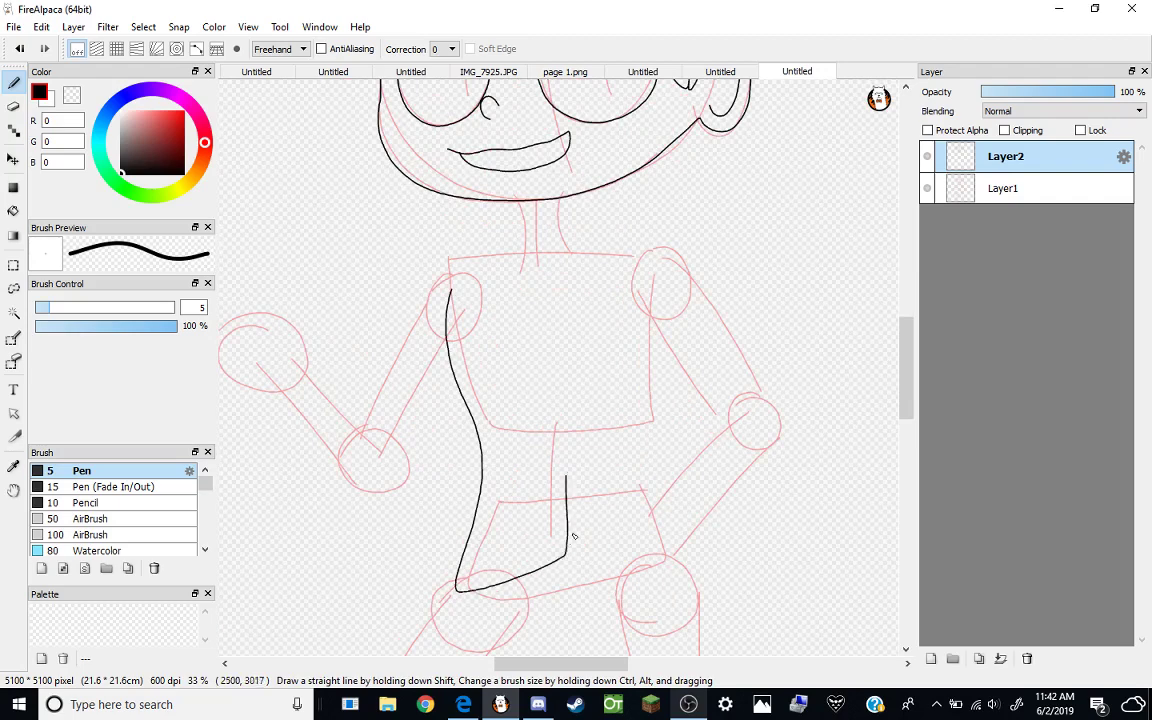
pyautogui.moveTo(567, 556)
pyautogui.mouseDown()
pyautogui.moveTo(700, 570)
pyautogui.moveTo(670, 475)
pyautogui.moveTo(652, 333)
pyautogui.mouseUp()
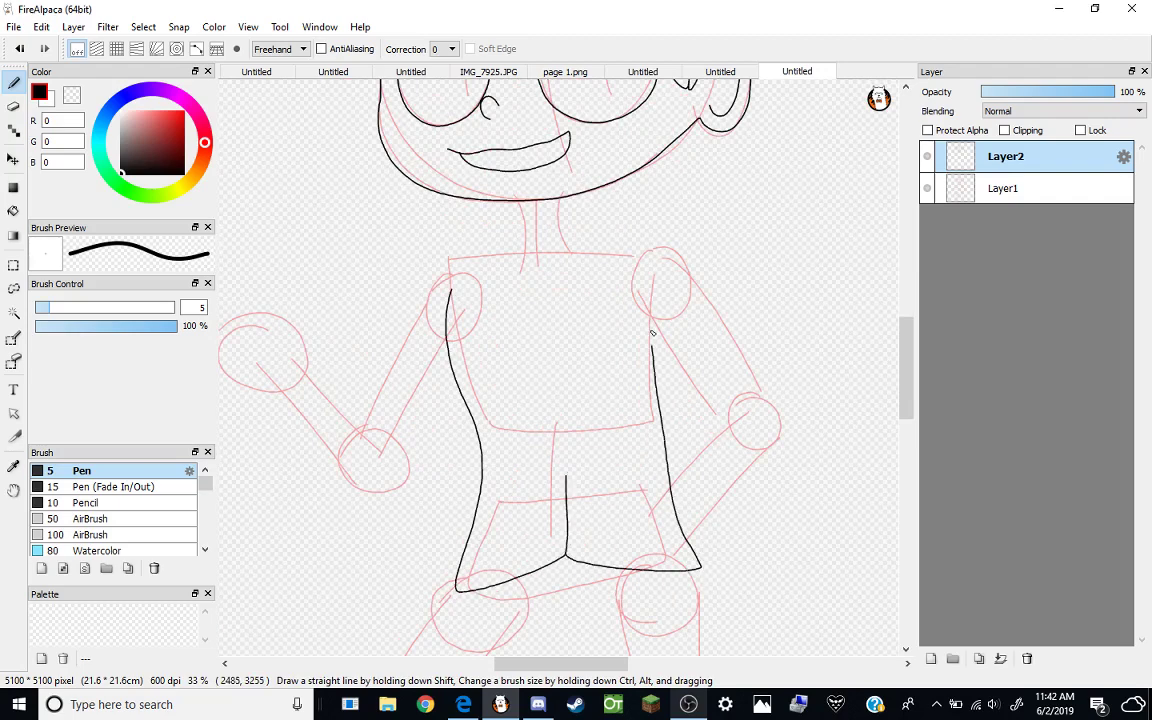
pyautogui.moveTo(565, 467); pyautogui.dragTo(557, 316)
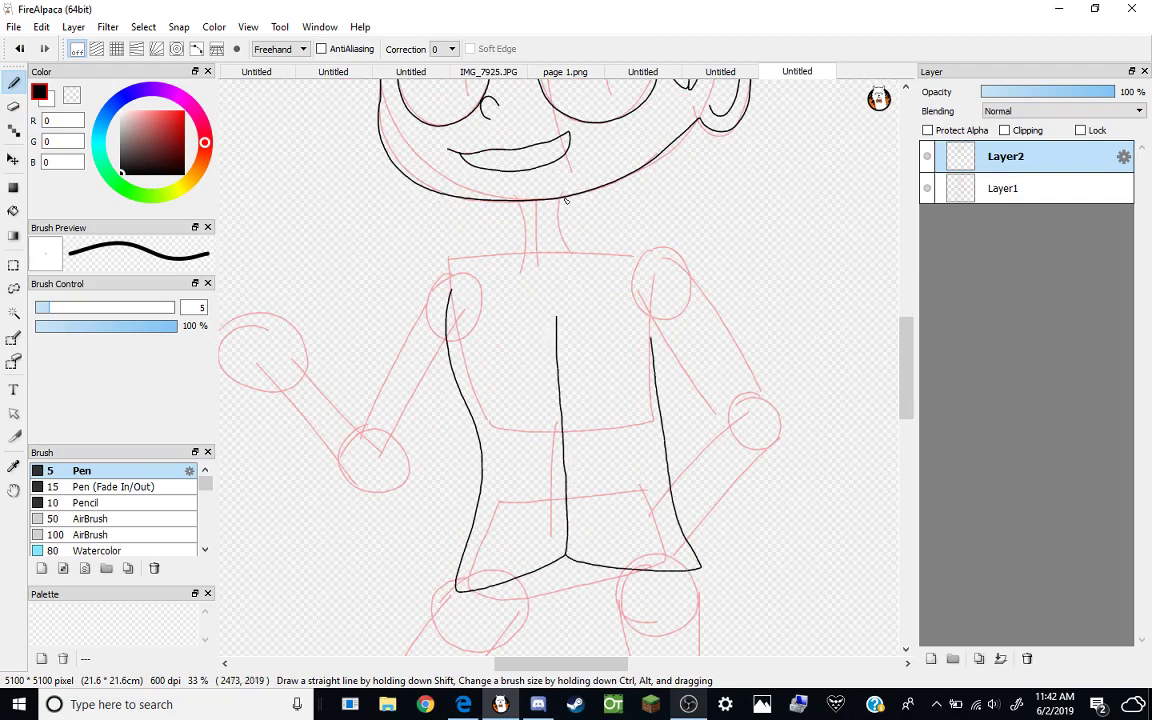
# Ink the right side of the neck, the shoulder and the hand-on-hip arm, including the inner sleeve lines and elbow crease.
pyautogui.moveTo(565, 203)
pyautogui.mouseDown()
pyautogui.moveTo(567, 238)
pyautogui.moveTo(676, 241)
pyautogui.moveTo(768, 403)
pyautogui.moveTo(776, 448)
pyautogui.moveTo(689, 548)
pyautogui.mouseUp()
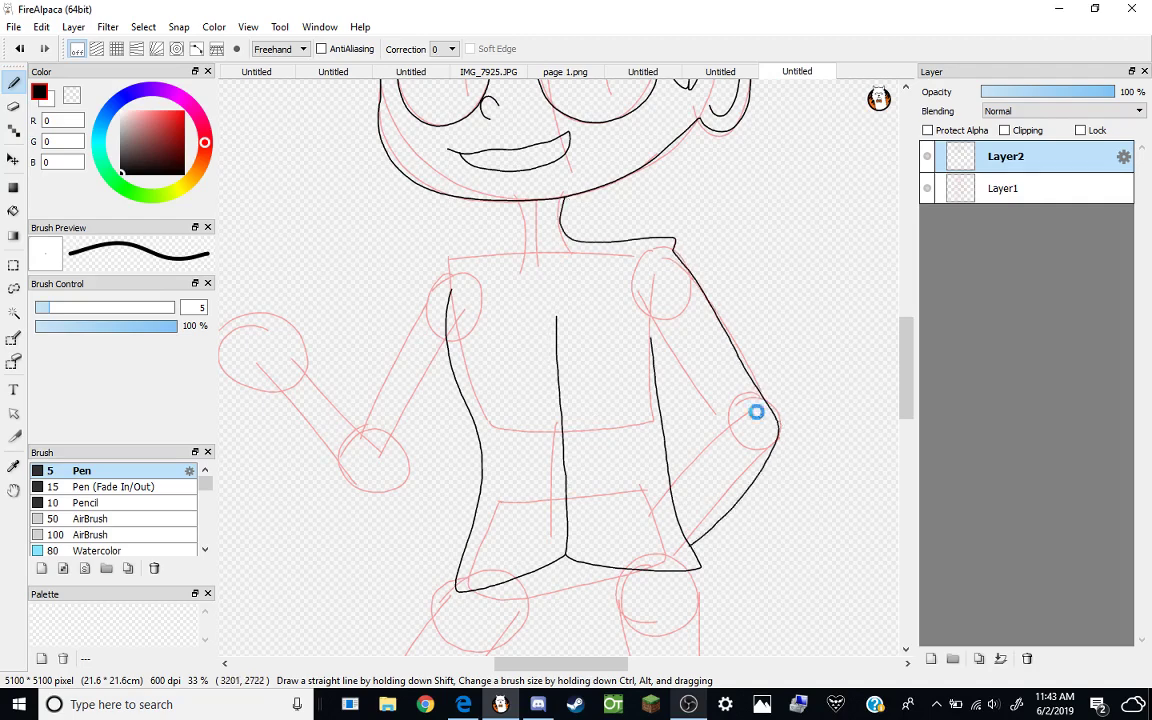
pyautogui.scroll(1, 757, 412)
pyautogui.moveTo(624, 500)
pyautogui.mouseDown()
pyautogui.moveTo(710, 429)
pyautogui.moveTo(696, 421)
pyautogui.moveTo(690, 433)
pyautogui.moveTo(599, 329)
pyautogui.mouseUp()
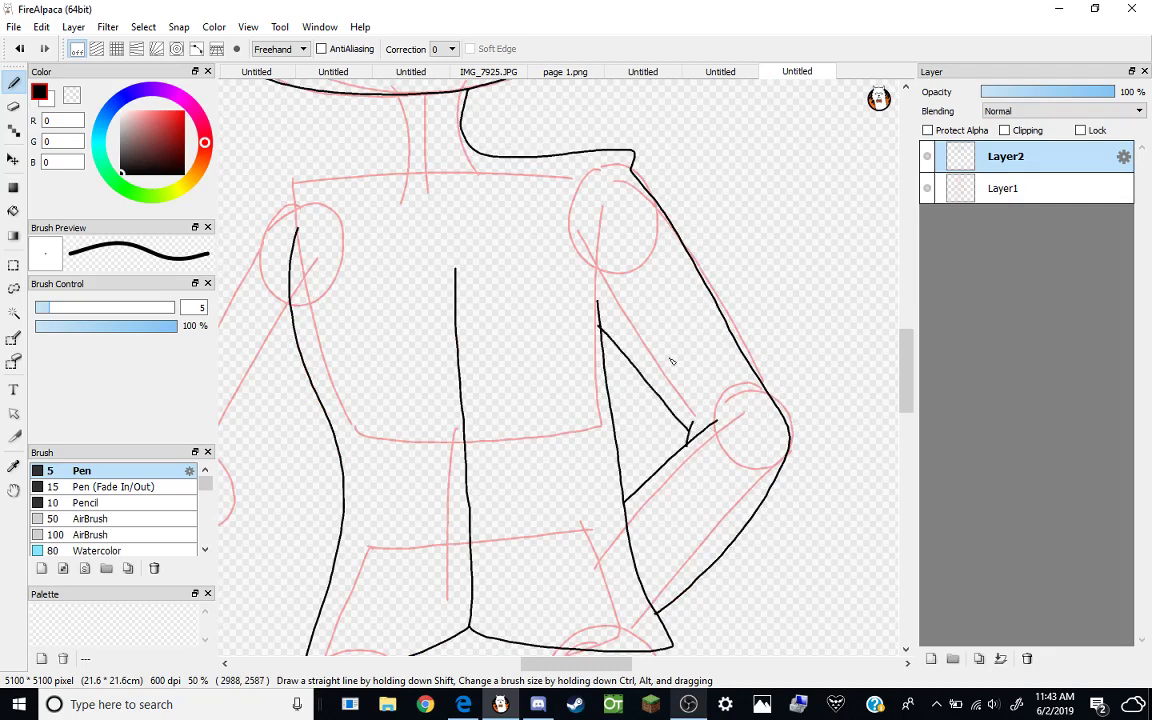
# Erase the overshooting line ends where the bent arm's sleeve meets the coat's side, using the eraser at size 25.
pyautogui.click(13, 106)
pyautogui.scroll(4, 592, 321)
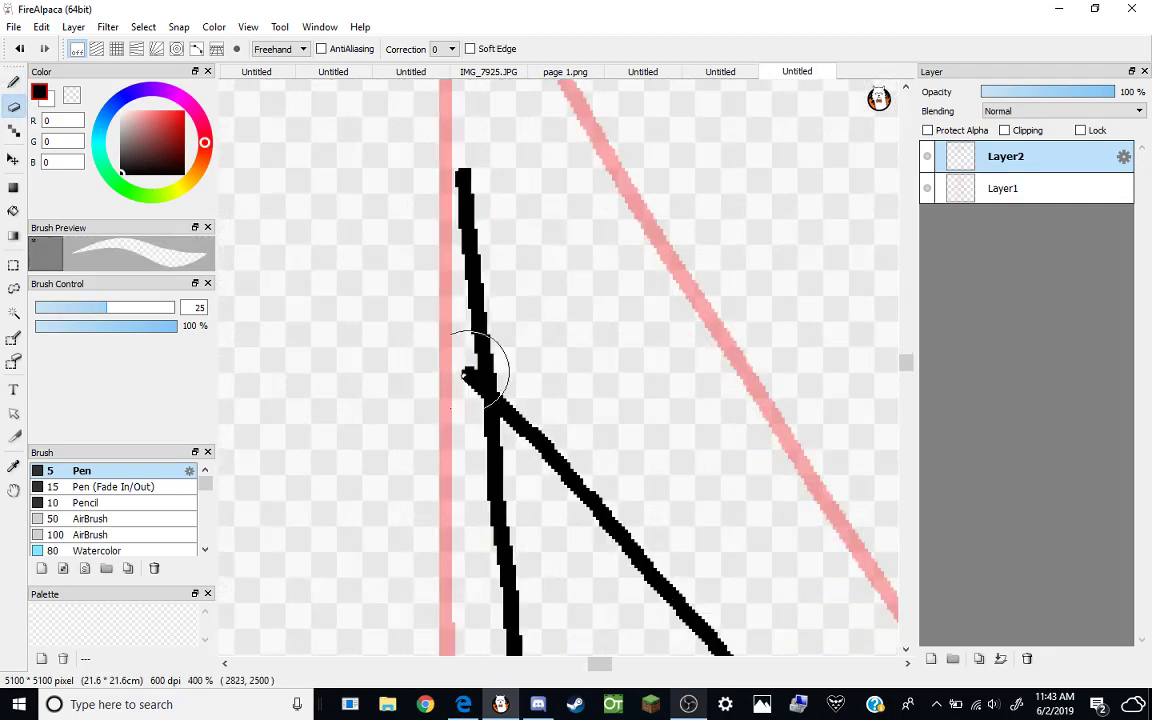
pyautogui.scroll(-4, 443, 392)
pyautogui.scroll(3, 566, 424)
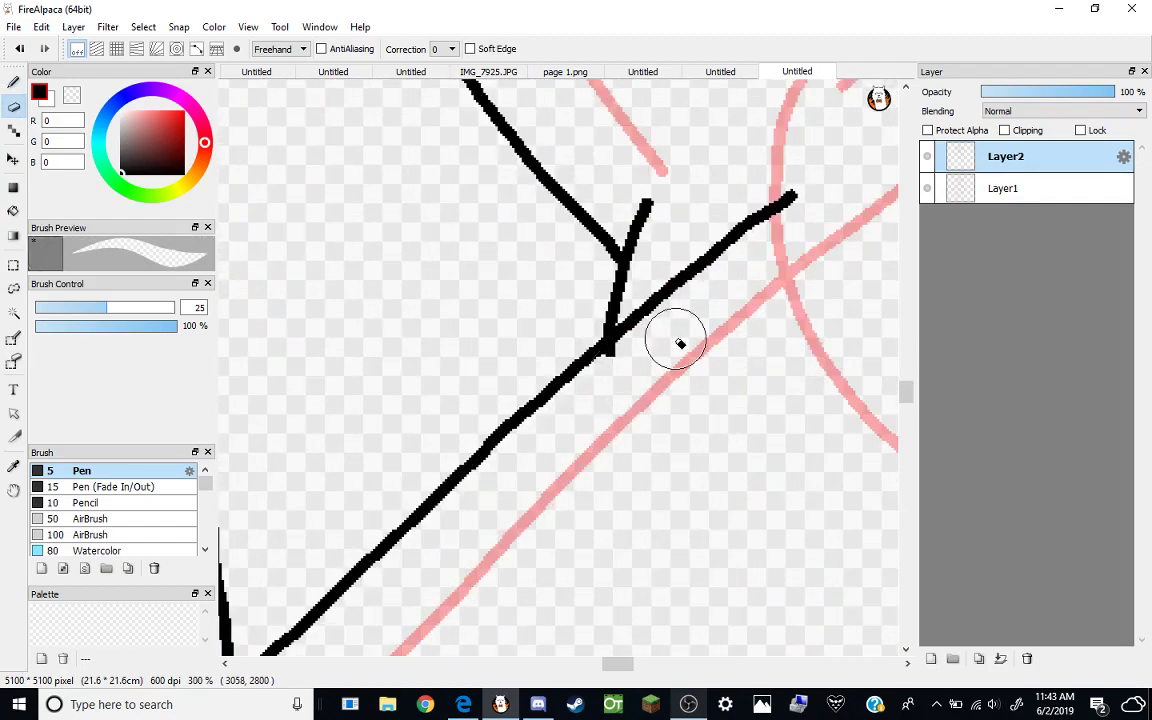
pyautogui.scroll(-4, 634, 373)
pyautogui.scroll(1, 602, 418)
pyautogui.scroll(3, 617, 532)
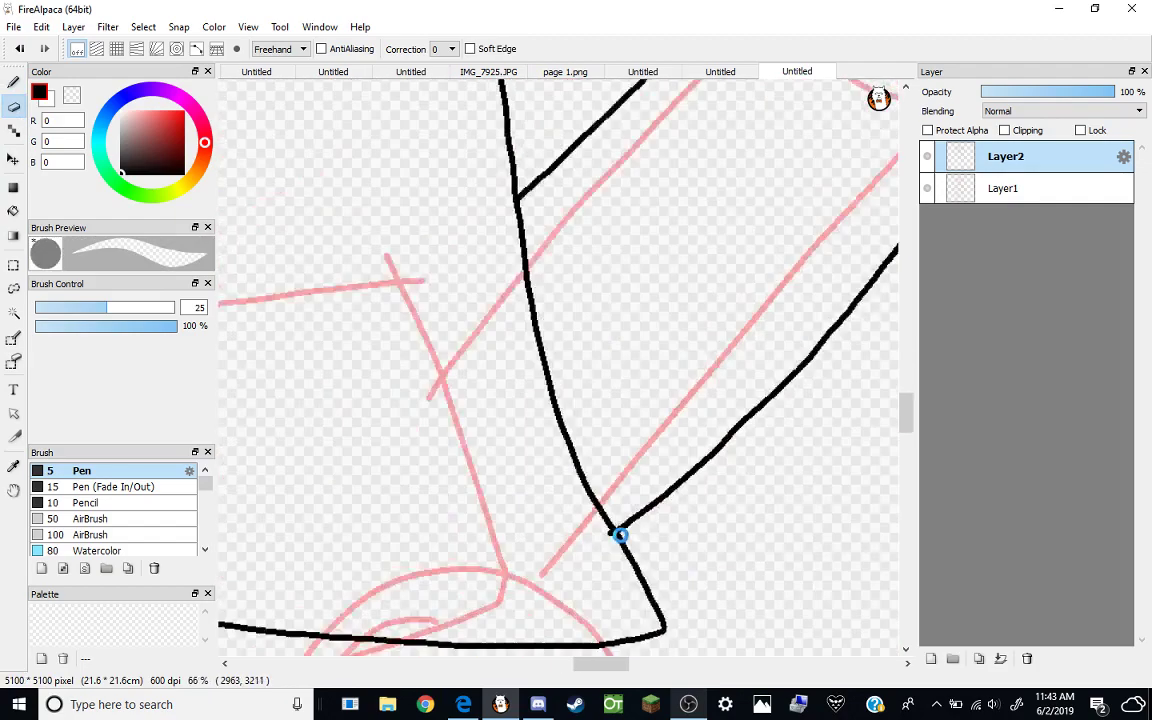
pyautogui.click(13, 82)
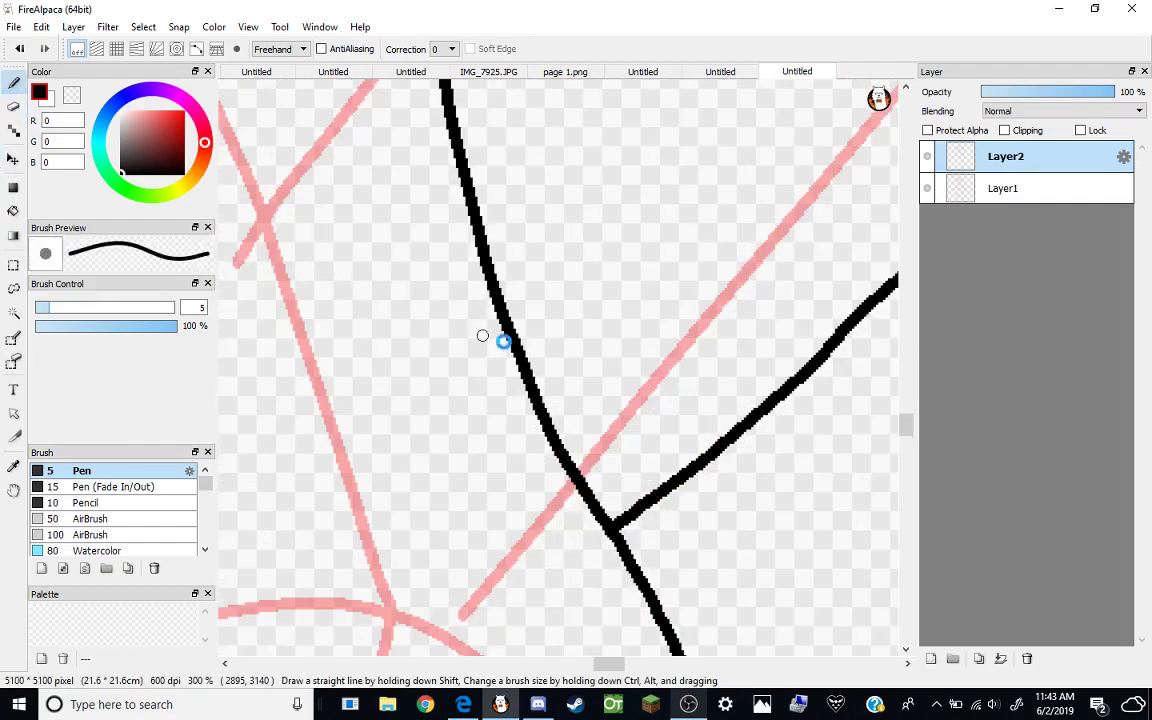
pyautogui.scroll(-6, 521, 267)
pyautogui.scroll(8, 521, 267)
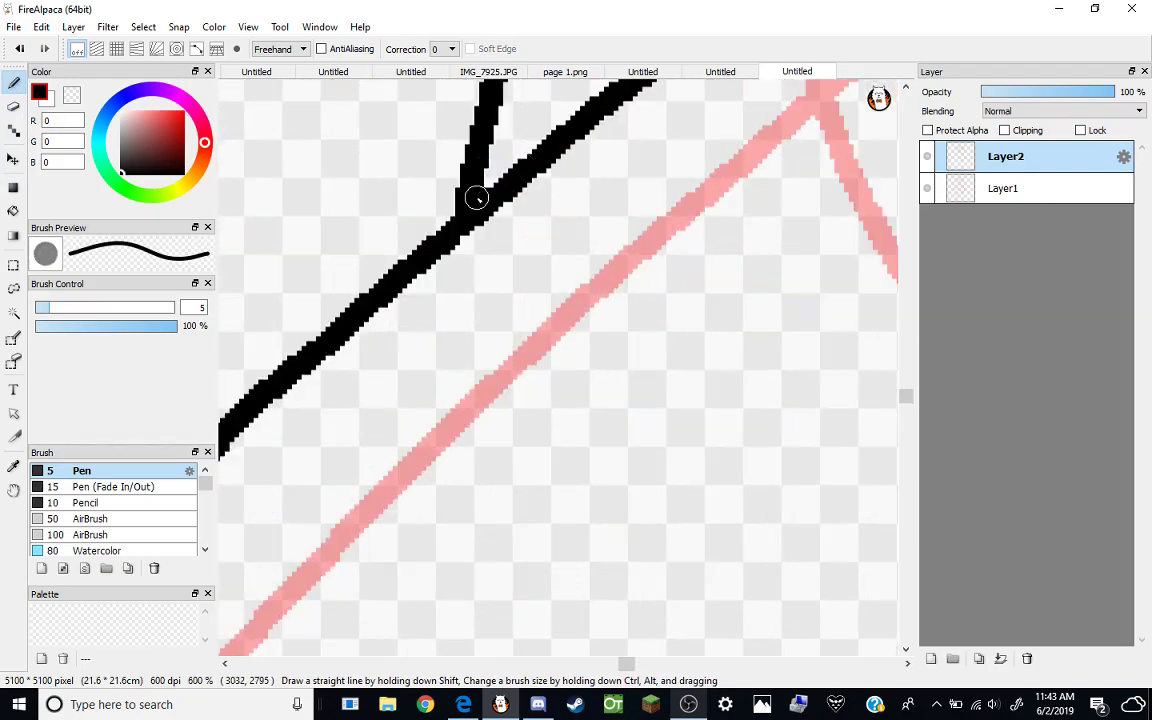
pyautogui.scroll(-8, 476, 197)
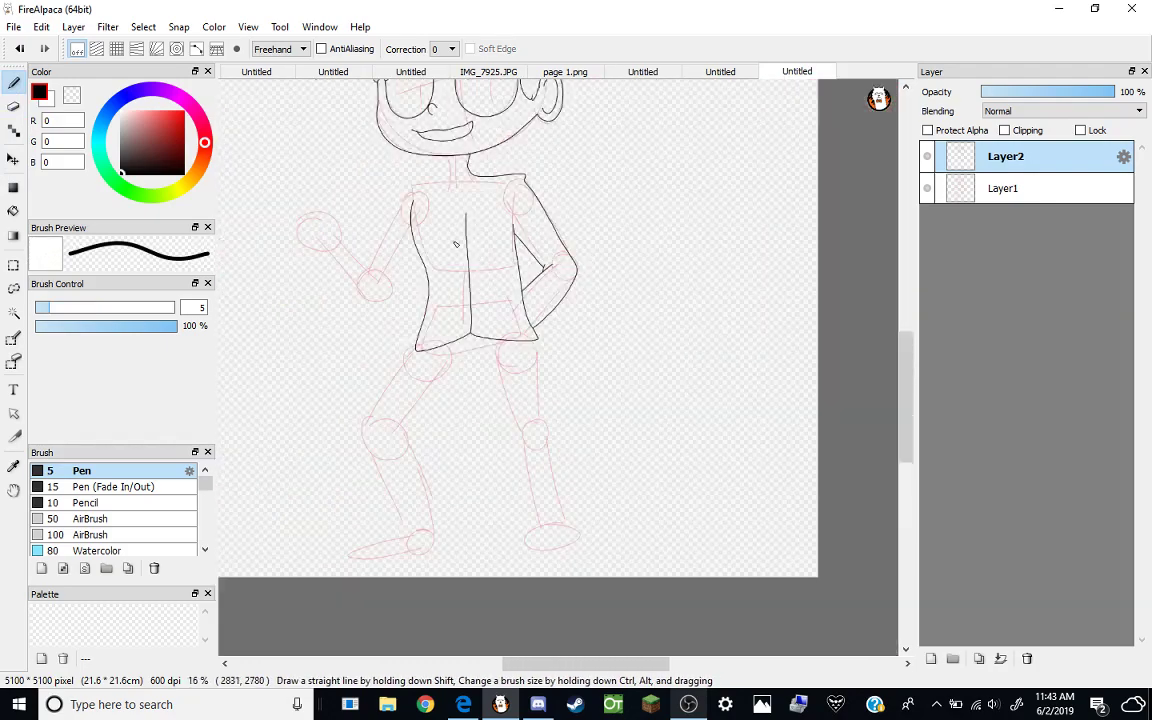
# Ink the left side of the neck, the shoulder and upper sleeve, and a V-shaped neckline ending at the coat's center line.
pyautogui.scroll(3, 385, 180)
pyautogui.scroll(2, 655, 205)
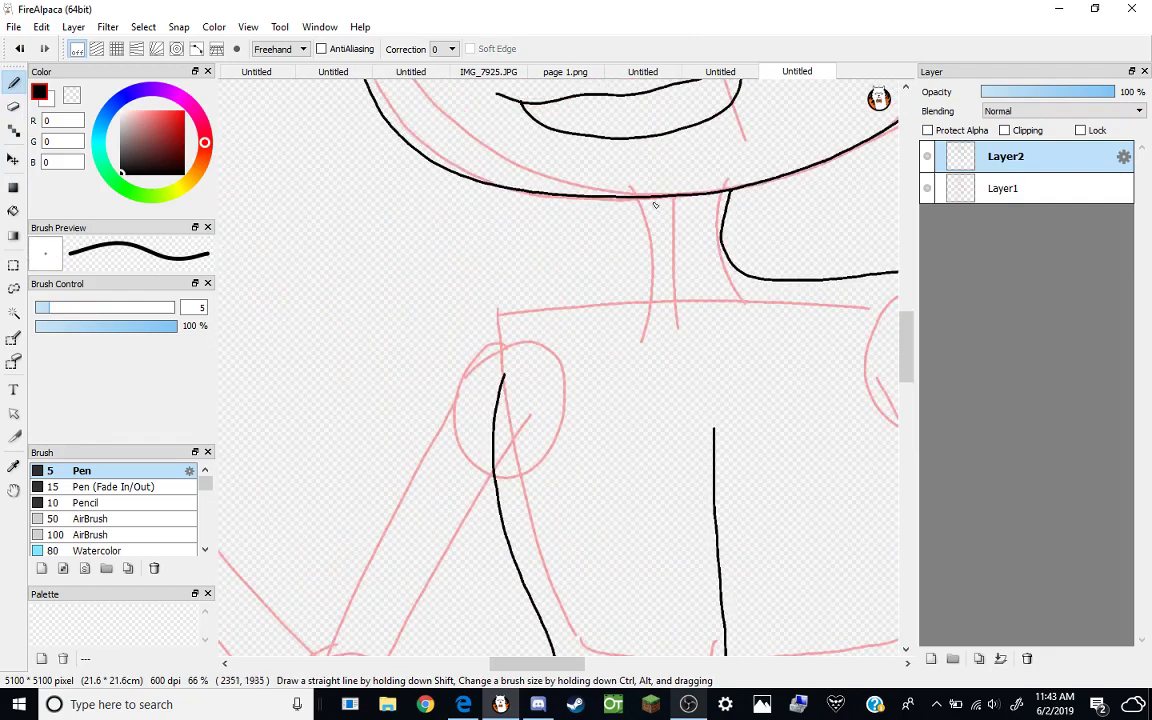
pyautogui.moveTo(640, 200)
pyautogui.mouseDown()
pyautogui.moveTo(545, 290)
pyautogui.moveTo(435, 345)
pyautogui.moveTo(391, 500)
pyautogui.mouseUp()
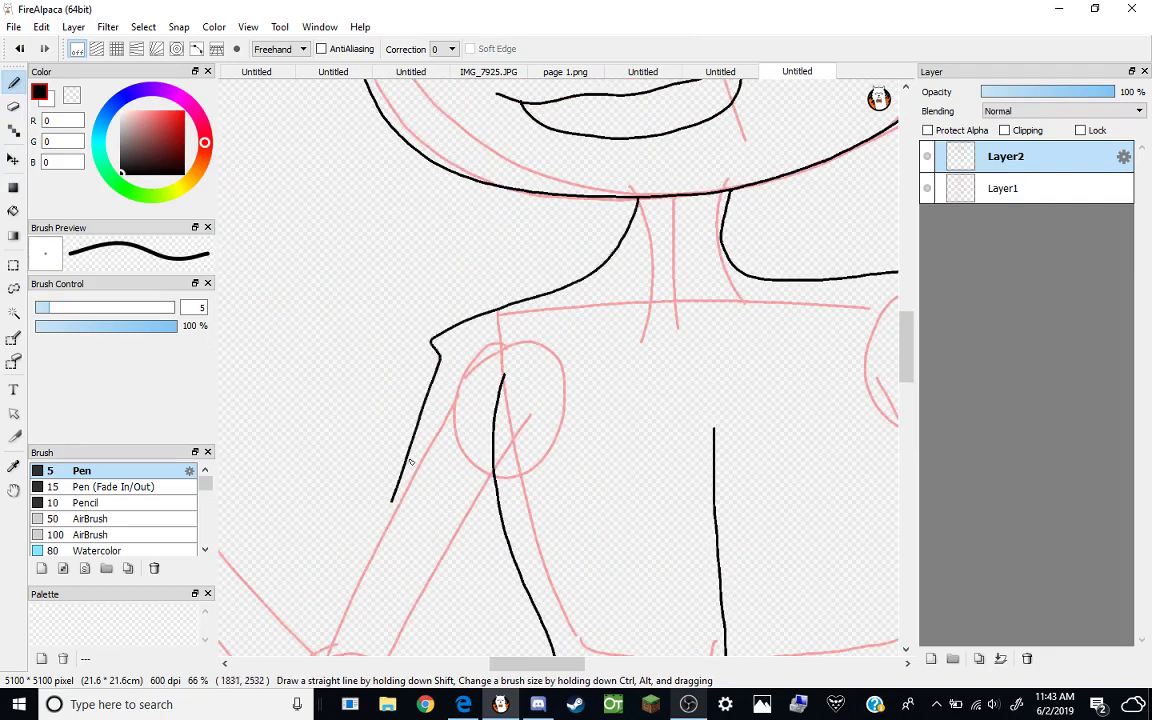
pyautogui.moveTo(568, 289)
pyautogui.mouseDown()
pyautogui.moveTo(669, 418)
pyautogui.moveTo(703, 438)
pyautogui.moveTo(799, 284)
pyautogui.mouseUp()
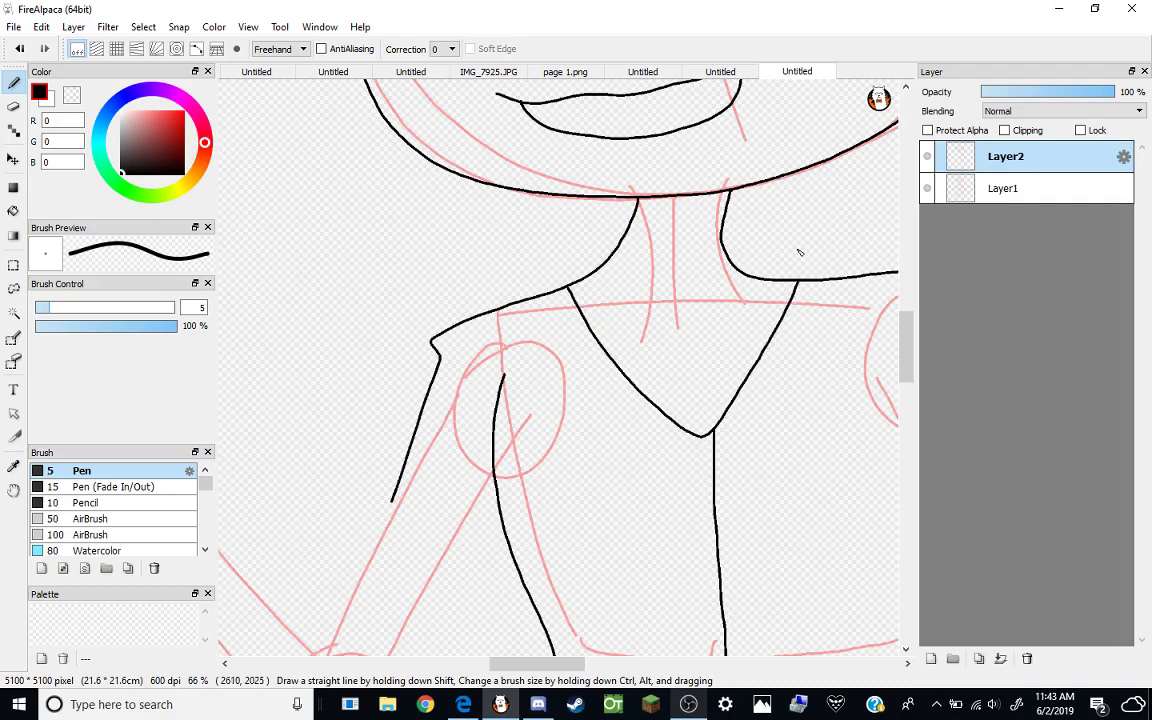
# Replace the left neck line with a tighter curve under the chin and join it cleanly to the shoulder at the neckline.
pyautogui.scroll(-5, 670, 217)
pyautogui.scroll(6, 678, 217)
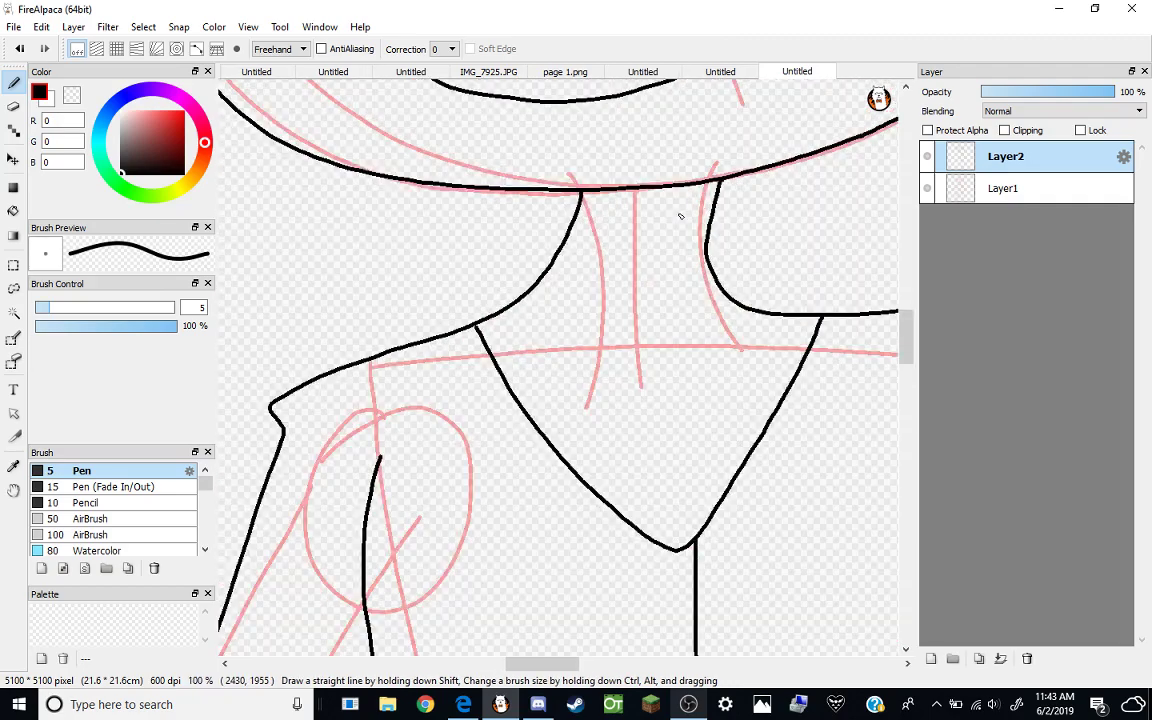
pyautogui.moveTo(584, 195)
pyautogui.mouseDown()
pyautogui.moveTo(591, 244)
pyautogui.moveTo(544, 311)
pyautogui.moveTo(475, 325)
pyautogui.moveTo(560, 254)
pyautogui.moveTo(574, 203)
pyautogui.moveTo(545, 265)
pyautogui.moveTo(487, 305)
pyautogui.moveTo(527, 271)
pyautogui.mouseUp()
pyautogui.click(13, 106)
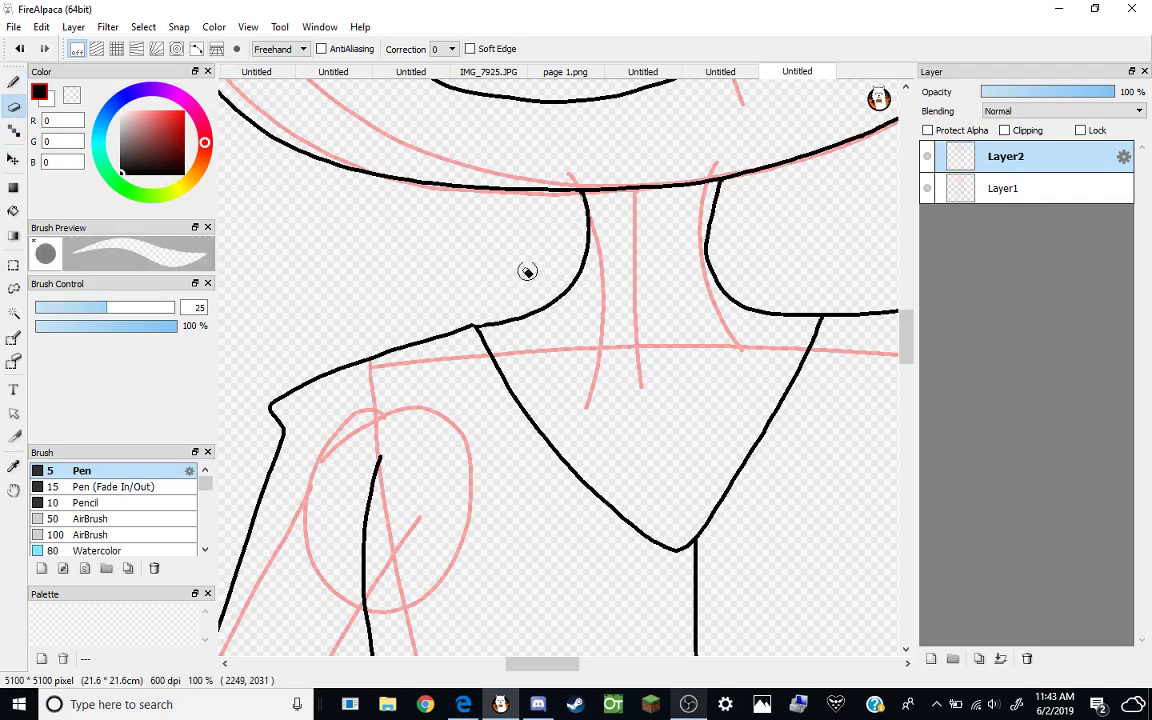
pyautogui.press('b')
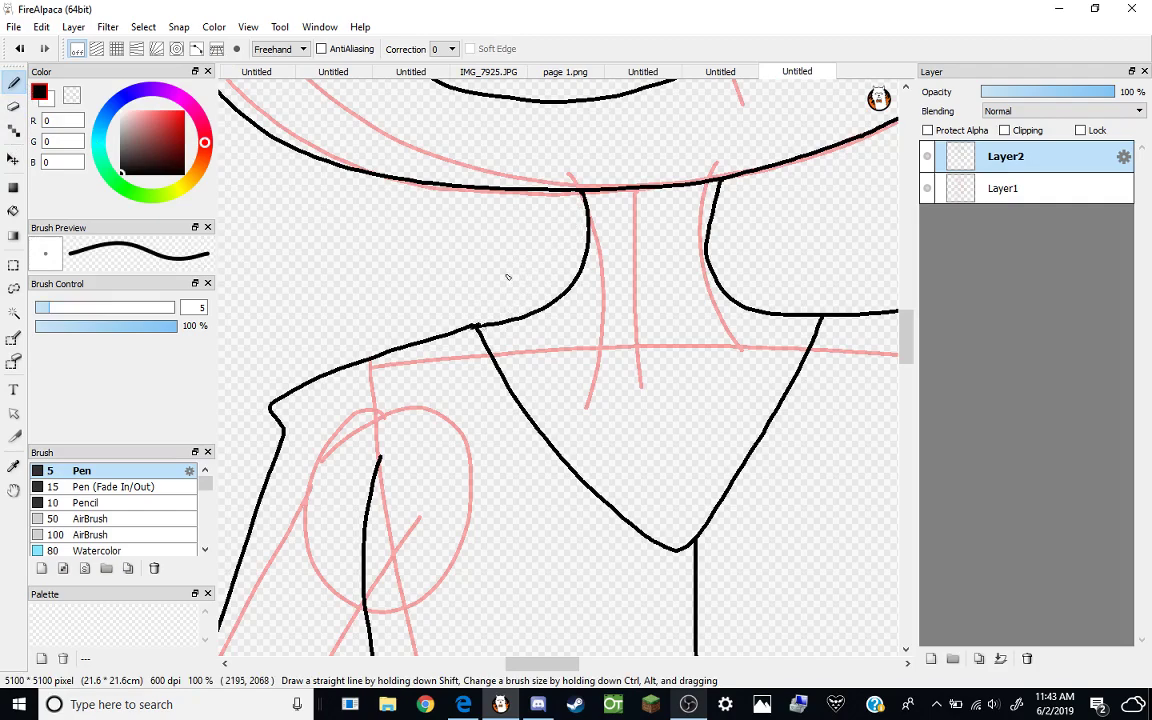
pyautogui.scroll(5, 458, 324)
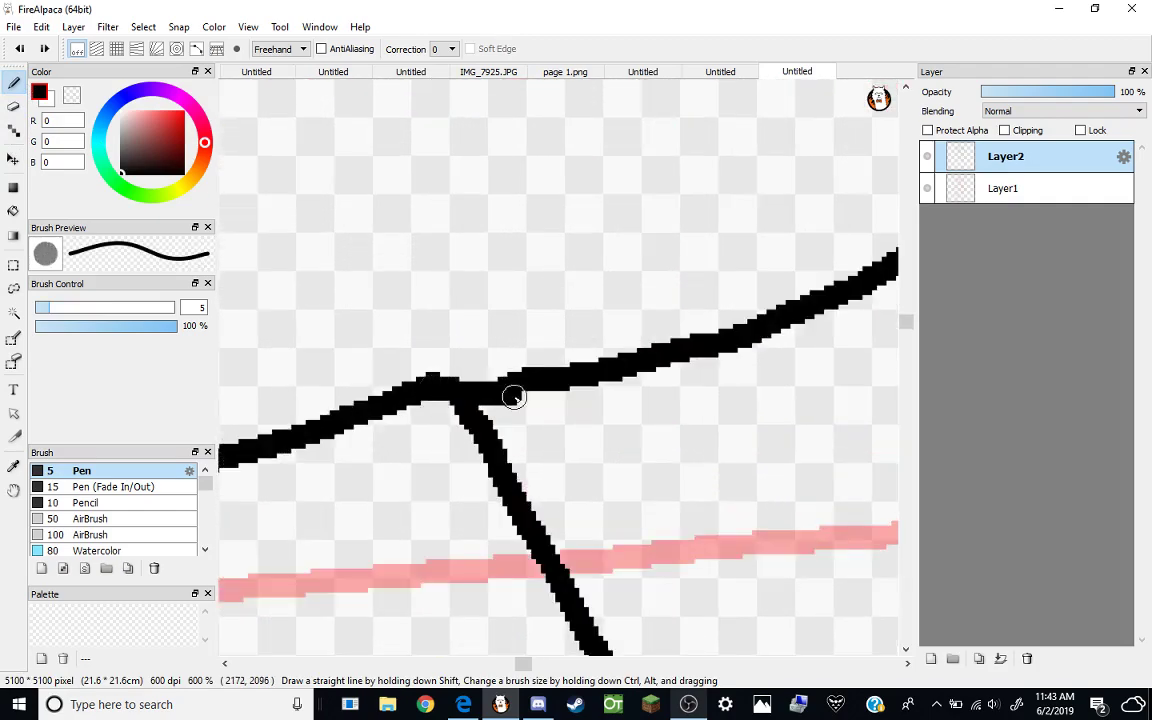
pyautogui.moveTo(509, 388); pyautogui.dragTo(452, 386)
pyautogui.scroll(-8, 455, 385)
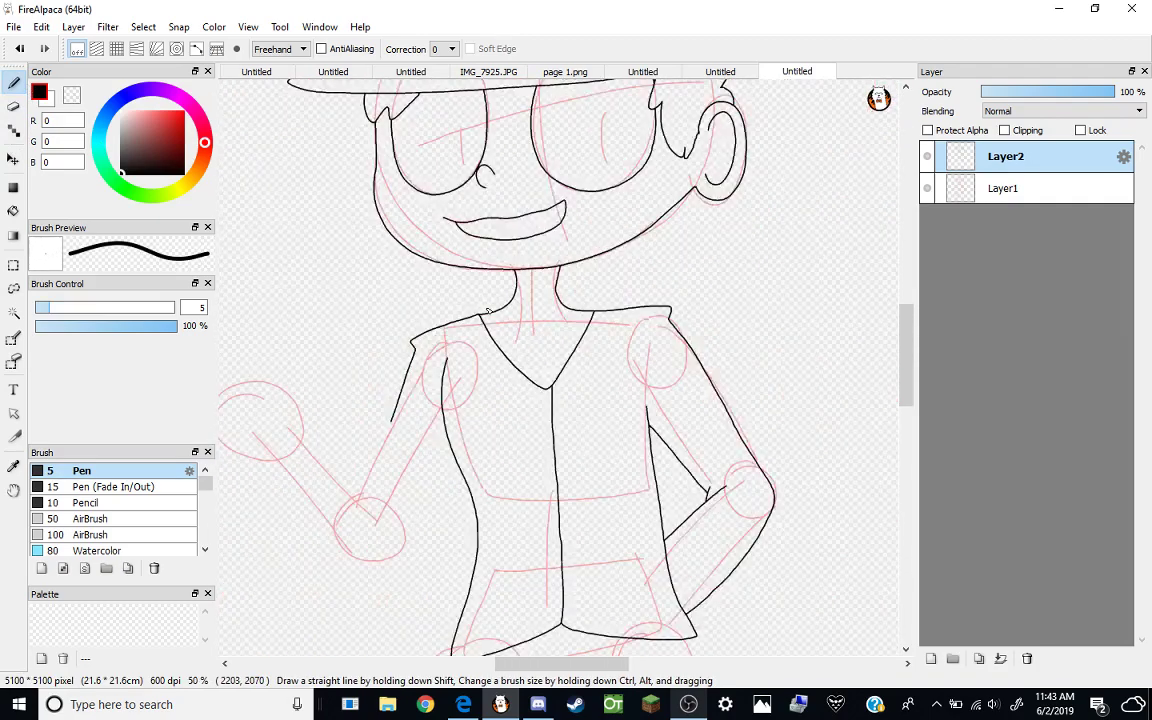
# Clean up the tip of the V neckline and redraw the top of the coat's center line to start exactly at that point.
pyautogui.scroll(4, 498, 379)
pyautogui.press('e')
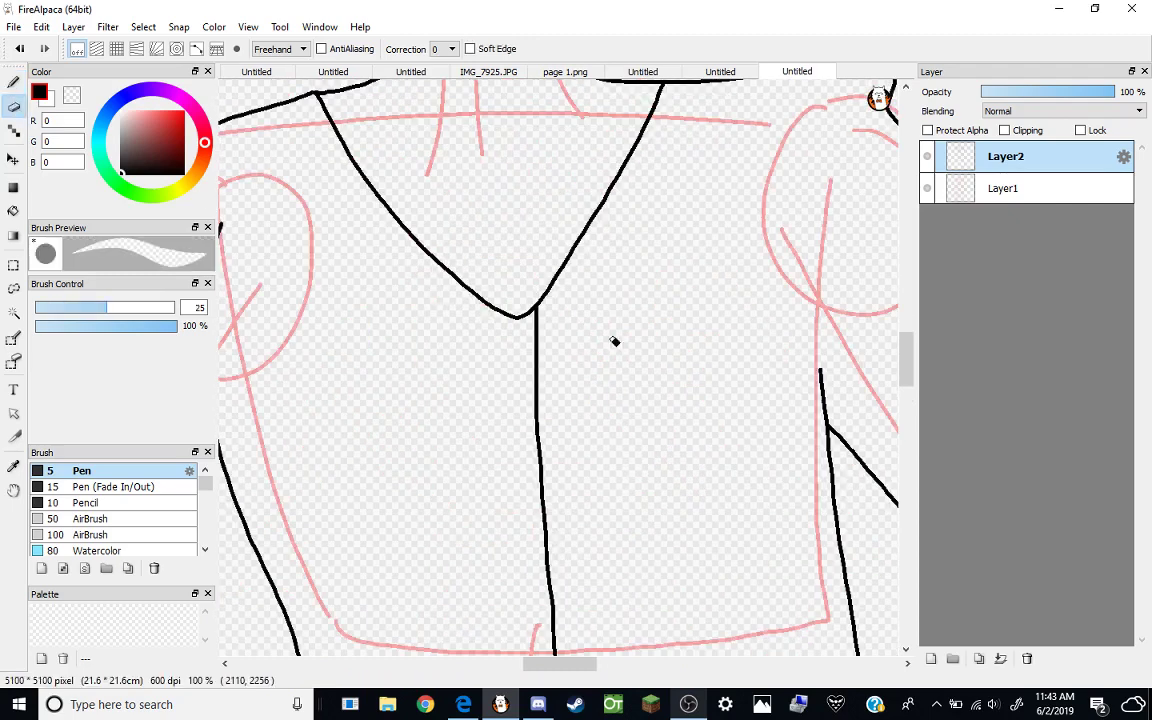
pyautogui.scroll(1, 500, 310)
pyautogui.moveTo(500, 310)
pyautogui.mouseDown()
pyautogui.moveTo(488, 557)
pyautogui.moveTo(457, 305)
pyautogui.mouseUp()
pyautogui.click(14, 79)
pyautogui.scroll(-3, 634, 449)
pyautogui.scroll(2, 622, 404)
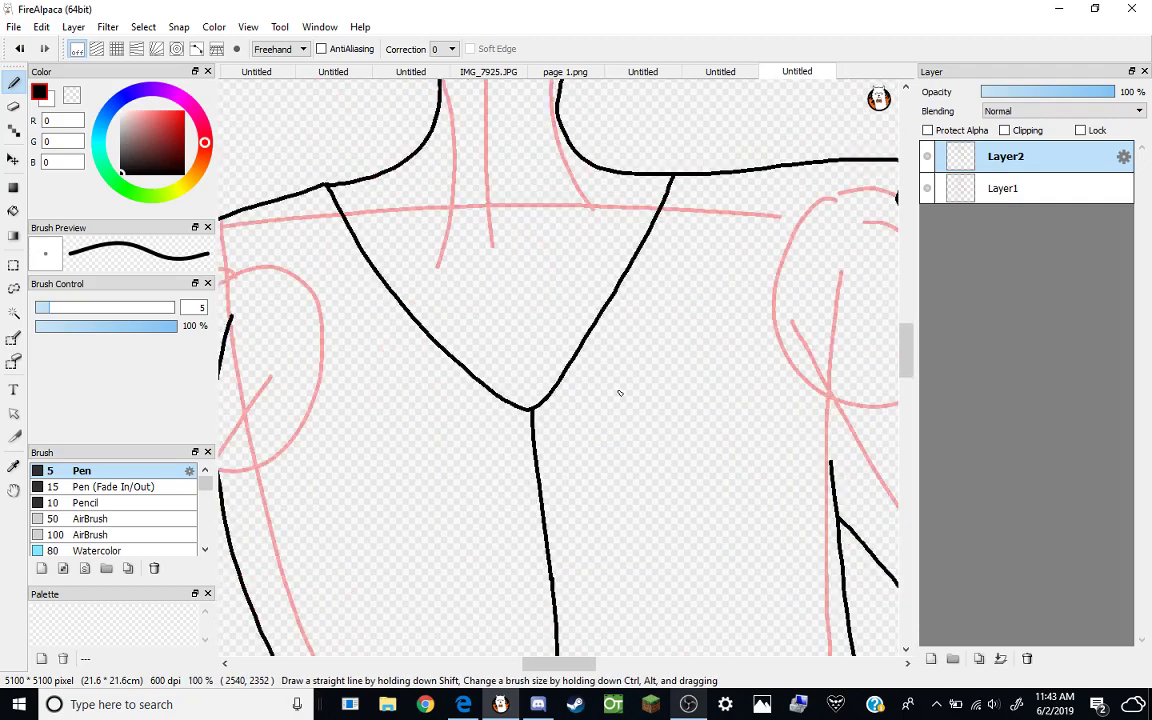
# Ink notched lapels on both sides of the V neckline, running from its tip up to the shoulders.
pyautogui.moveTo(537, 410)
pyautogui.mouseDown()
pyautogui.moveTo(682, 385)
pyautogui.moveTo(670, 294)
pyautogui.moveTo(777, 217)
pyautogui.moveTo(787, 185)
pyautogui.mouseUp()
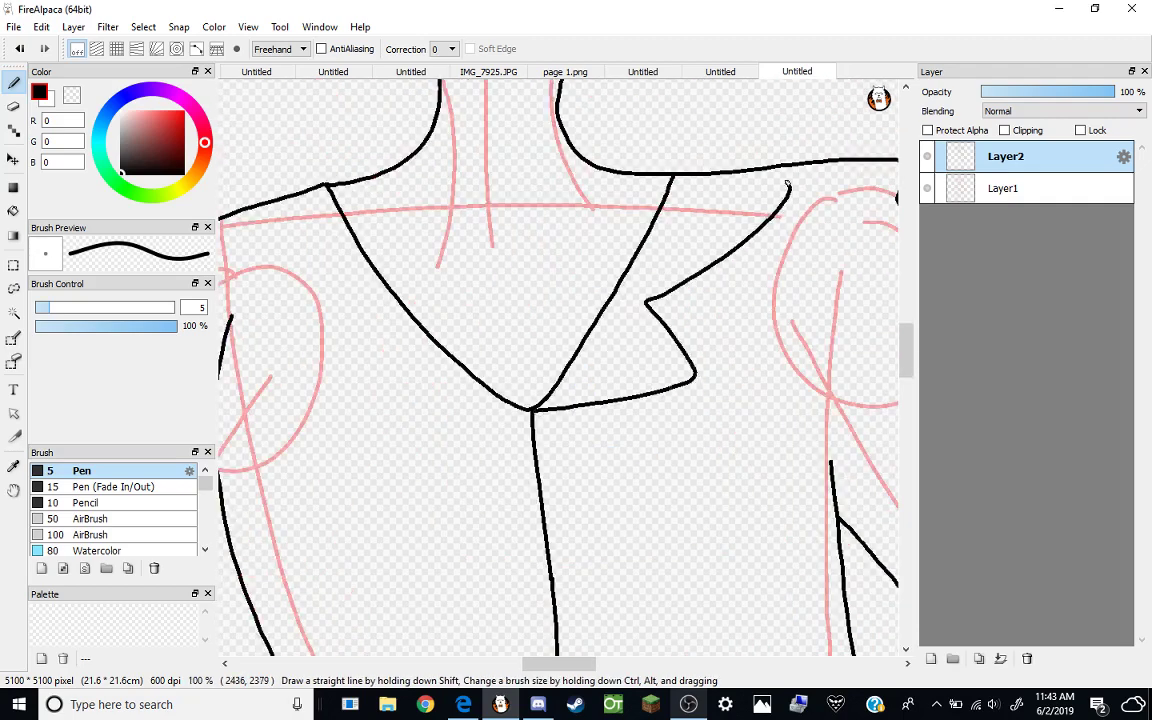
pyautogui.moveTo(532, 410)
pyautogui.mouseDown()
pyautogui.moveTo(447, 421)
pyautogui.moveTo(366, 408)
pyautogui.moveTo(371, 322)
pyautogui.moveTo(256, 255)
pyautogui.moveTo(284, 200)
pyautogui.moveTo(249, 252)
pyautogui.moveTo(383, 409)
pyautogui.moveTo(512, 404)
pyautogui.moveTo(384, 428)
pyautogui.moveTo(365, 367)
pyautogui.moveTo(369, 326)
pyautogui.moveTo(262, 282)
pyautogui.moveTo(239, 247)
pyautogui.moveTo(263, 206)
pyautogui.mouseUp()
pyautogui.hotkey('ctrl', 'z')
pyautogui.hotkey('ctrl', 'z')
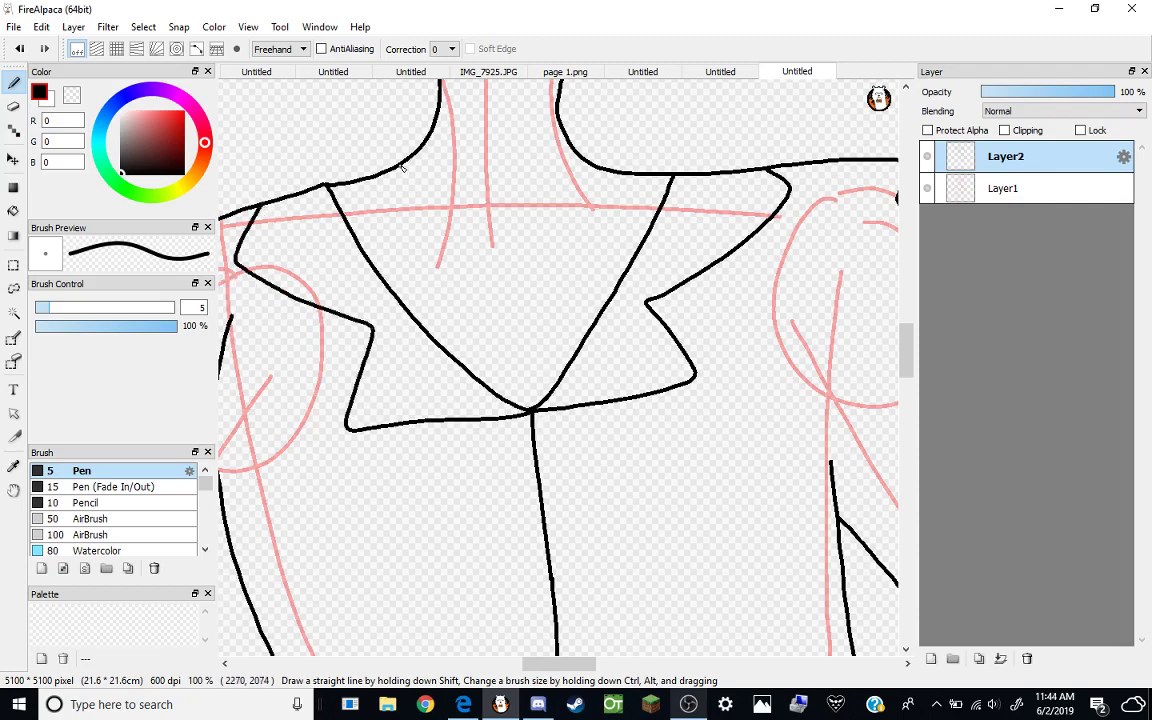
# Ink the shirt collar around the neck and two tie lines running from its point down to the V neckline.
pyautogui.moveTo(402, 167)
pyautogui.mouseDown()
pyautogui.moveTo(413, 210)
pyautogui.moveTo(467, 260)
pyautogui.moveTo(575, 150)
pyautogui.mouseUp()
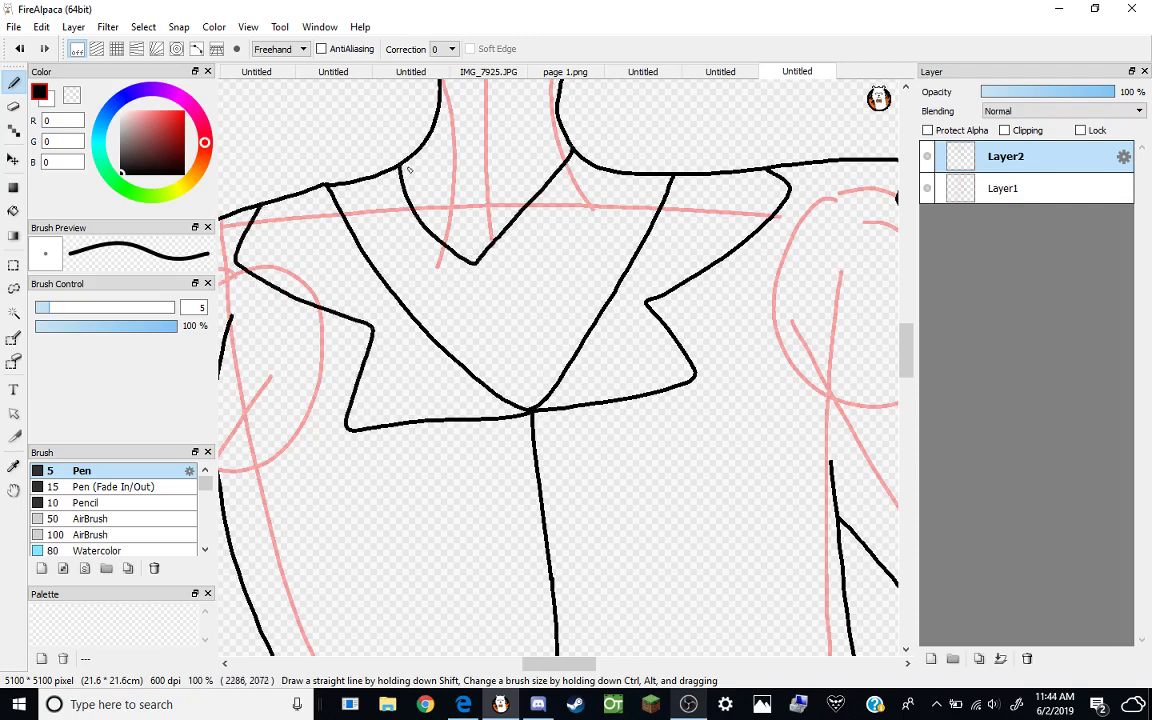
pyautogui.moveTo(410, 163)
pyautogui.mouseDown()
pyautogui.moveTo(451, 186)
pyautogui.moveTo(474, 265)
pyautogui.moveTo(478, 232)
pyautogui.moveTo(516, 178)
pyautogui.moveTo(555, 153)
pyautogui.mouseUp()
pyautogui.moveTo(472, 262); pyautogui.dragTo(476, 376)
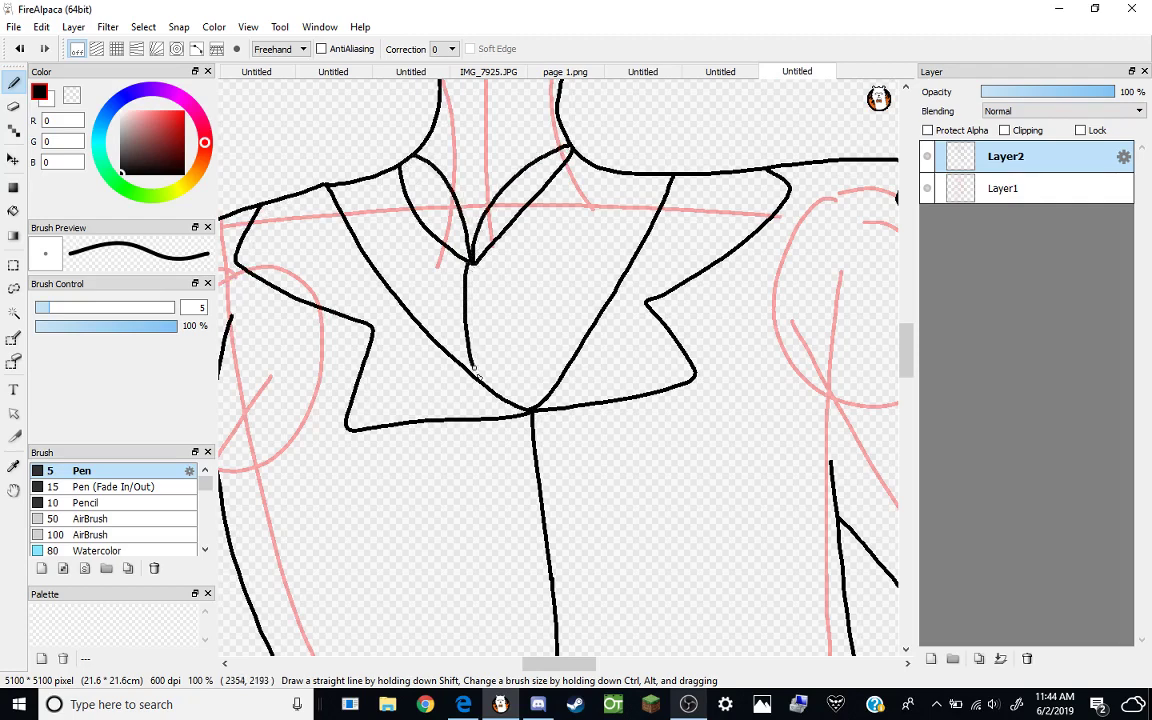
pyautogui.hotkey('ctrl', 'z')
pyautogui.moveTo(472, 262)
pyautogui.mouseDown()
pyautogui.moveTo(482, 382)
pyautogui.moveTo(512, 311)
pyautogui.moveTo(559, 378)
pyautogui.mouseUp()
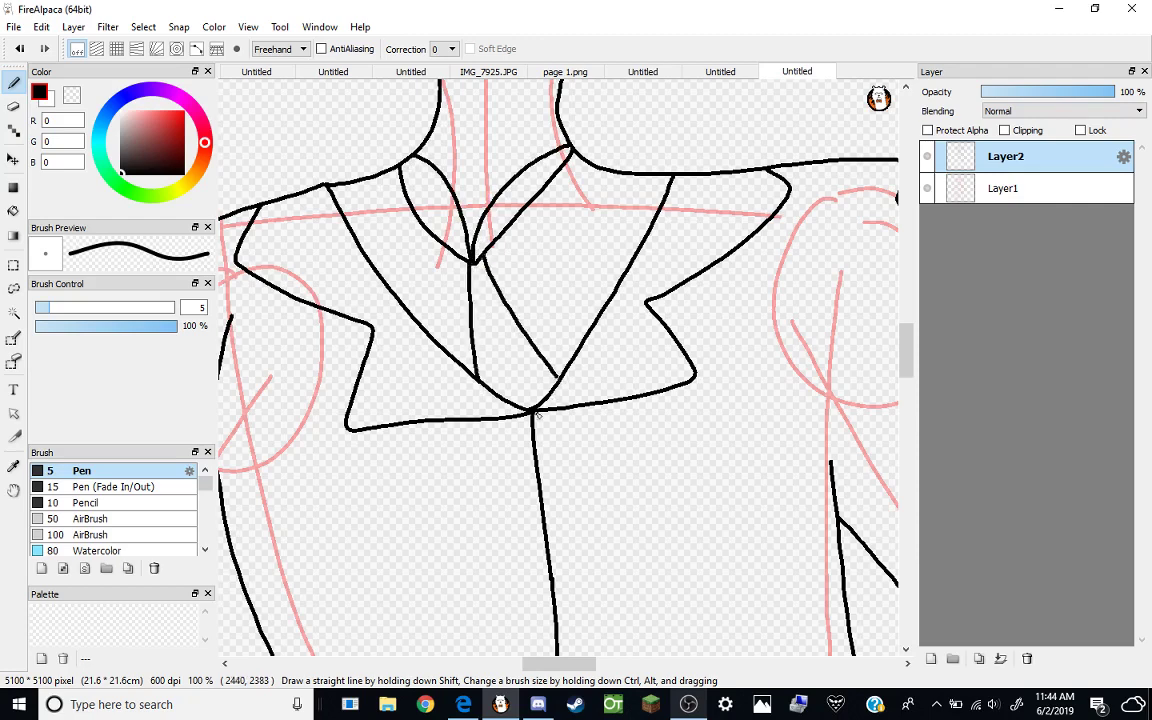
# Ink the raised left arm's sleeve around the elbow, with an open curved cuff at the wrist and a crease at the bend.
pyautogui.scroll(-5, 591, 261)
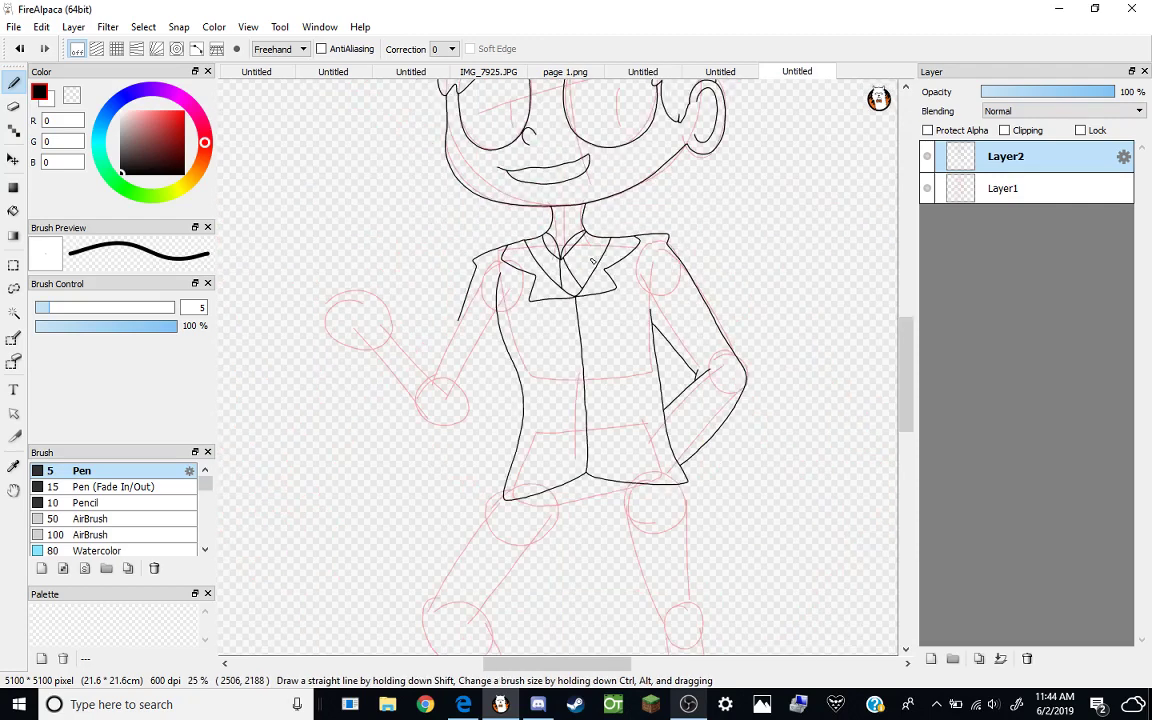
pyautogui.scroll(3, 478, 318)
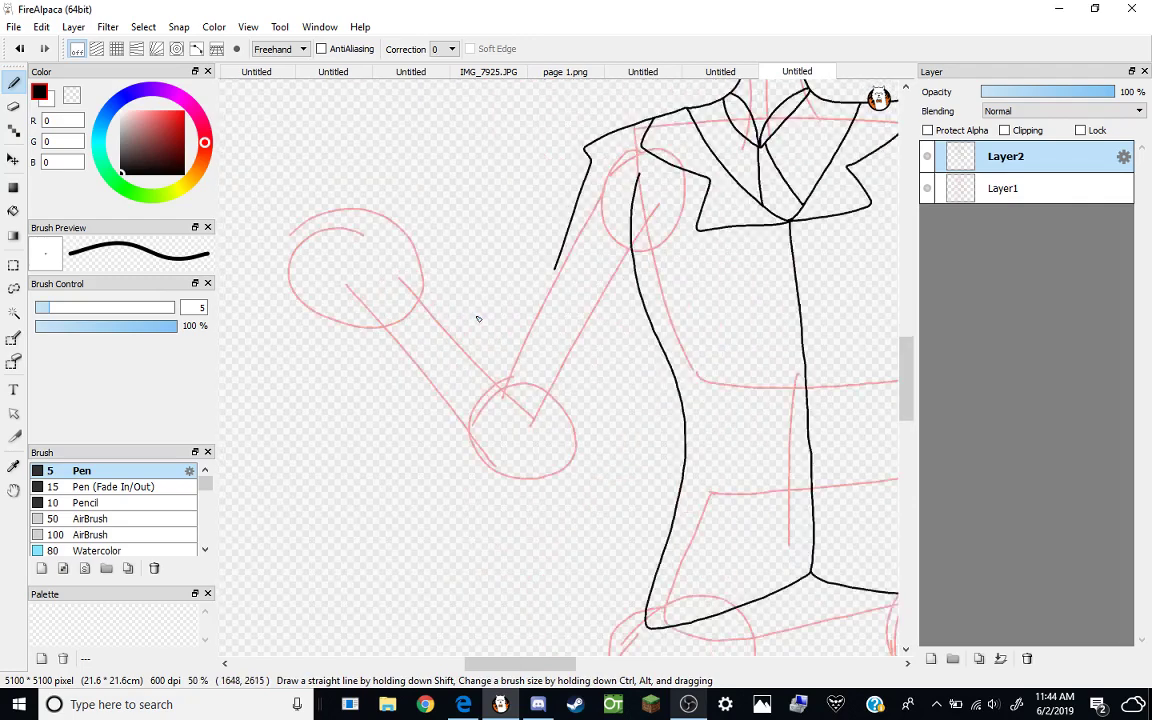
pyautogui.moveTo(660, 350)
pyautogui.mouseDown()
pyautogui.moveTo(610, 420)
pyautogui.moveTo(543, 474)
pyautogui.moveTo(486, 463)
pyautogui.moveTo(345, 349)
pyautogui.moveTo(426, 261)
pyautogui.moveTo(551, 376)
pyautogui.moveTo(553, 359)
pyautogui.moveTo(533, 348)
pyautogui.moveTo(547, 302)
pyautogui.mouseUp()
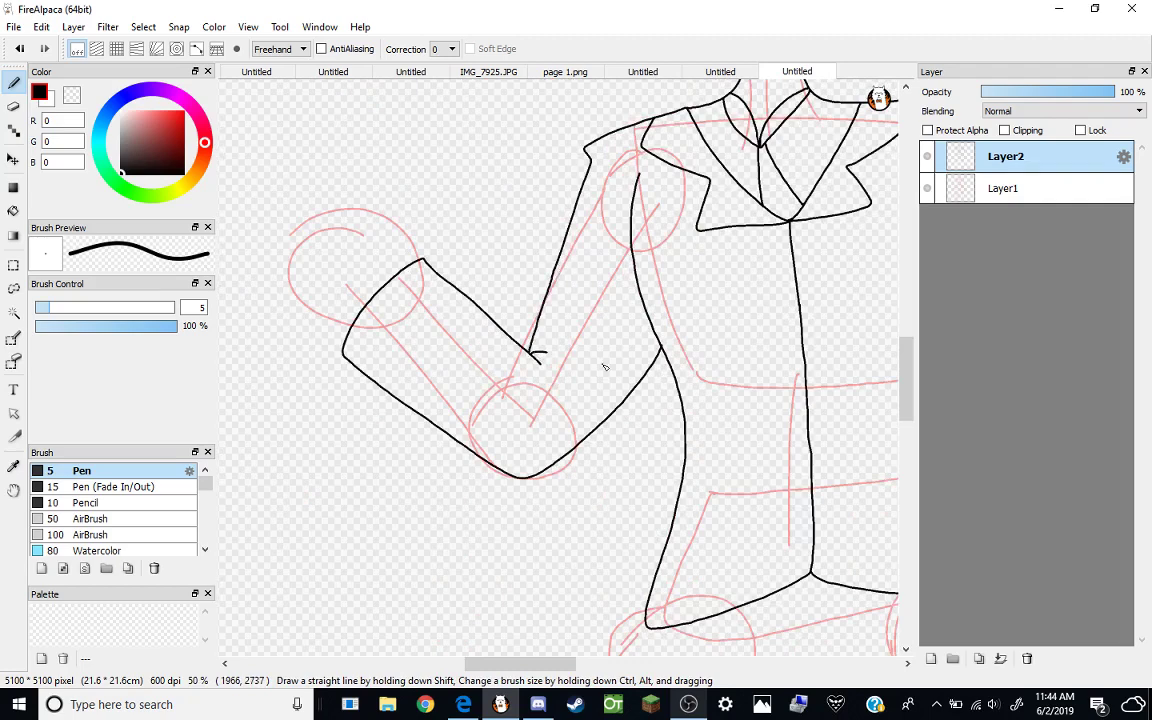
pyautogui.scroll(-2, 473, 321)
pyautogui.scroll(4, 472, 310)
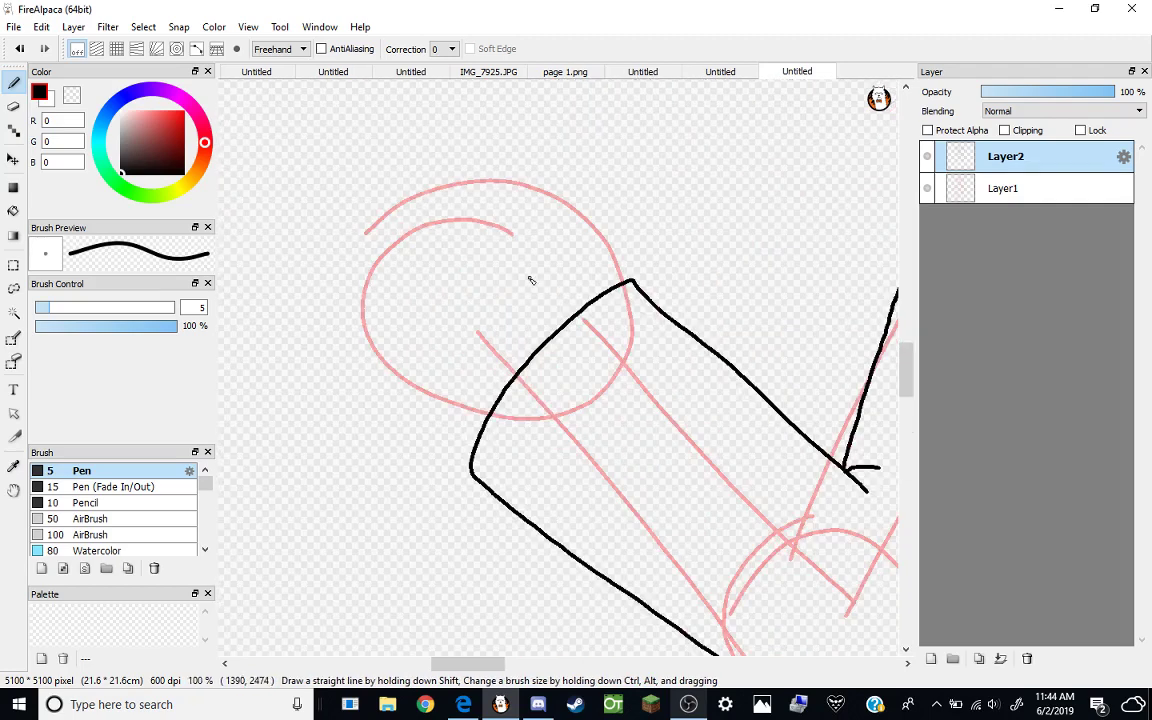
pyautogui.moveTo(530, 281)
pyautogui.mouseDown()
pyautogui.moveTo(422, 210)
pyautogui.moveTo(456, 105)
pyautogui.moveTo(485, 113)
pyautogui.moveTo(492, 168)
pyautogui.moveTo(575, 218)
pyautogui.mouseUp()
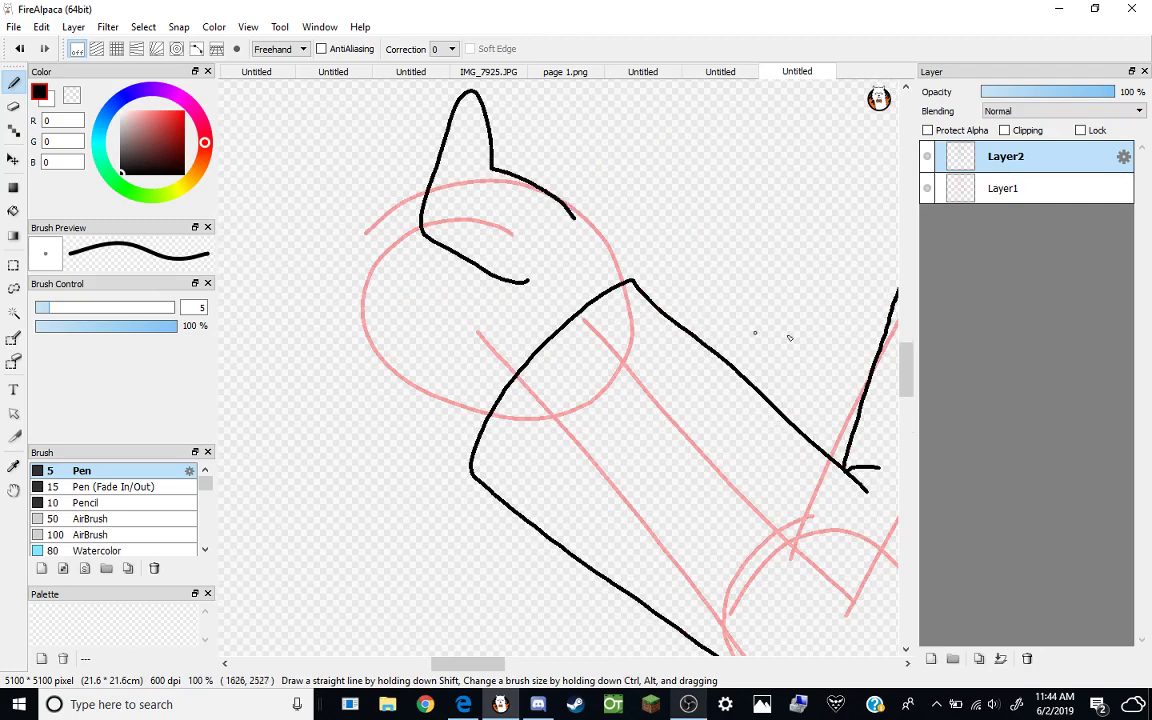
pyautogui.scroll(3, 795, 330)
pyautogui.hotkey('ctrl', 'z')
pyautogui.keyDown('ctrl'); pyautogui.click(985, 193); pyautogui.keyUp('ctrl')
pyautogui.moveTo(500, 152); pyautogui.dragTo(590, 178)
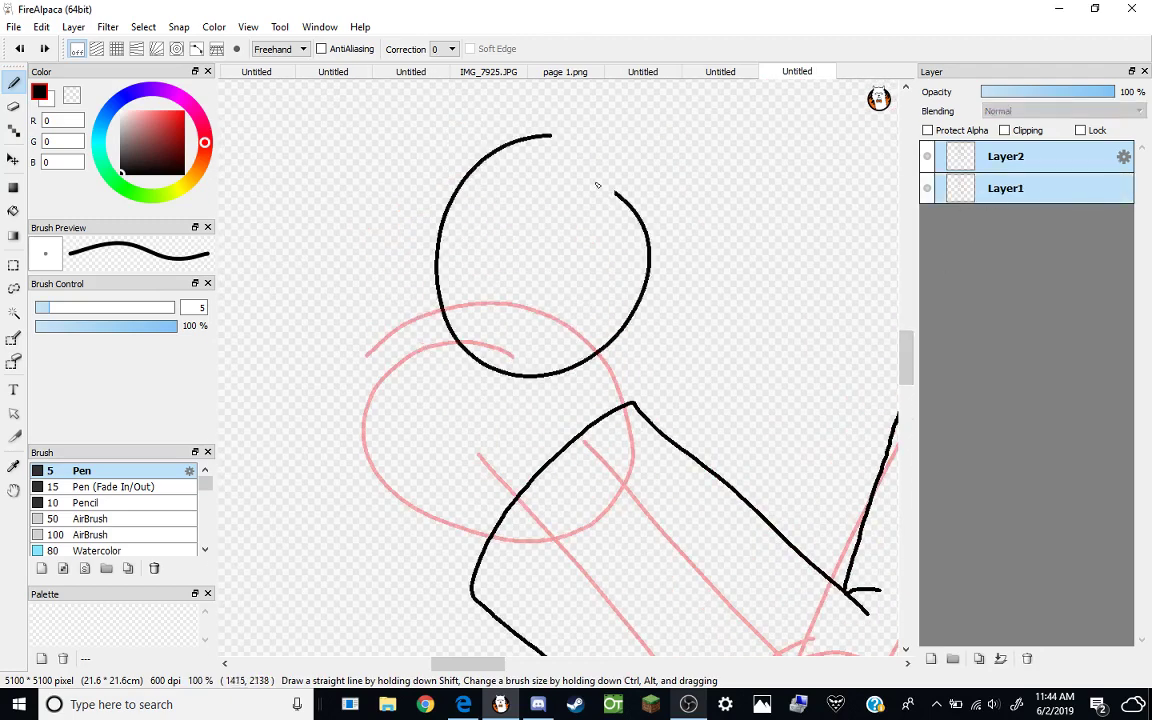
pyautogui.hotkey('ctrl', 'z')
# Rough out the raised hand on Layer1 with a round ball shape, a curled finger and a thumb above the cuff.
pyautogui.click(970, 197)
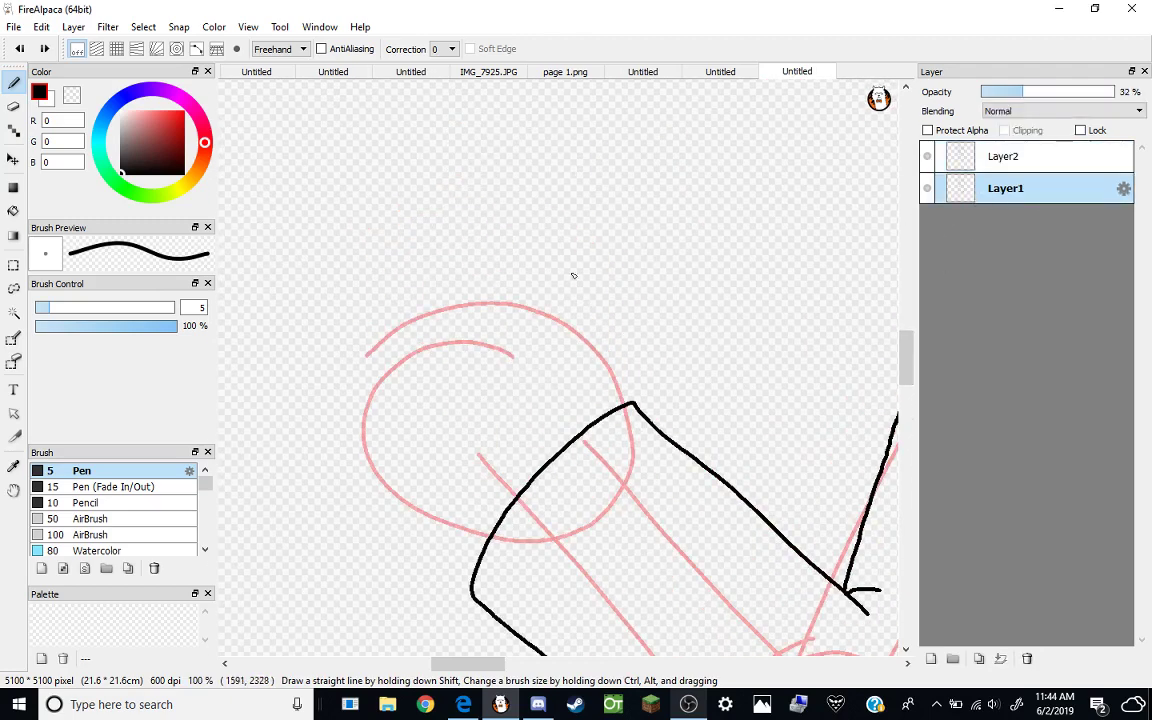
pyautogui.moveTo(508, 231)
pyautogui.mouseDown()
pyautogui.moveTo(560, 395)
pyautogui.moveTo(432, 256)
pyautogui.mouseUp()
pyautogui.moveTo(575, 410)
pyautogui.mouseDown()
pyautogui.moveTo(566, 309)
pyautogui.moveTo(580, 385)
pyautogui.mouseUp()
pyautogui.moveTo(445, 528)
pyautogui.mouseDown()
pyautogui.moveTo(405, 292)
pyautogui.moveTo(470, 402)
pyautogui.mouseUp()
# Ink the raised hand on Layer2, with curled fingers gripping the round ball and the palm joined to the cuff.
pyautogui.click(1003, 160)
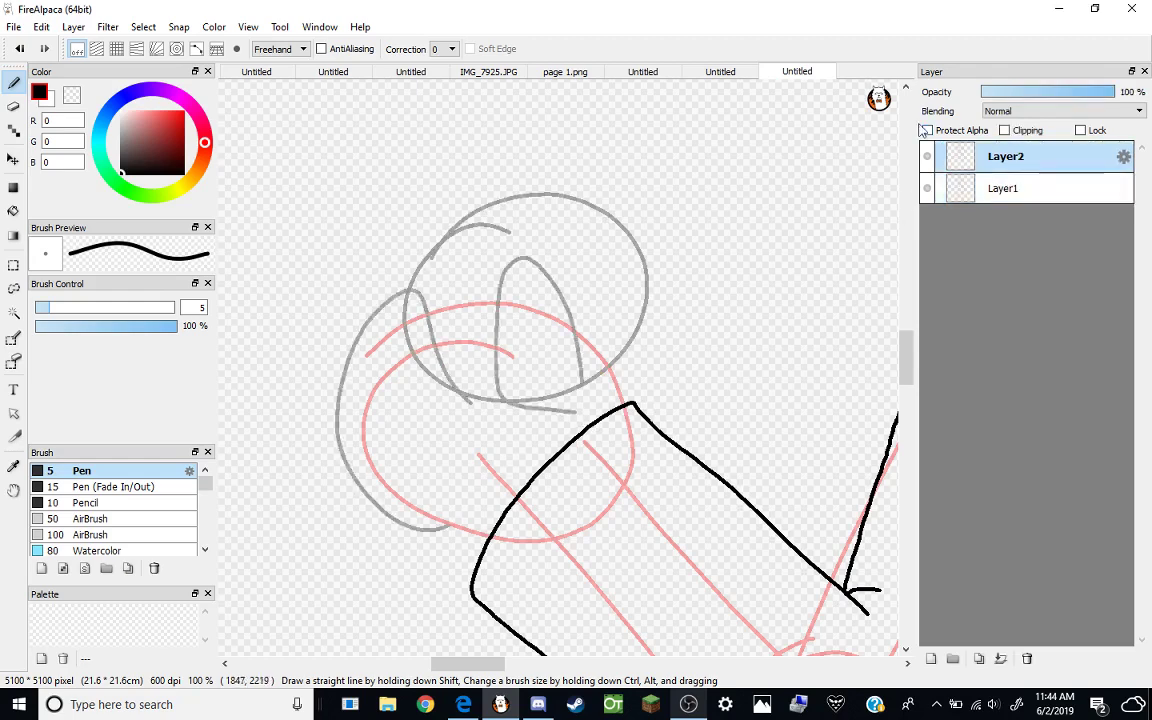
pyautogui.moveTo(624, 402)
pyautogui.mouseDown()
pyautogui.moveTo(572, 350)
pyautogui.moveTo(575, 297)
pyautogui.moveTo(559, 279)
pyautogui.moveTo(514, 348)
pyautogui.moveTo(518, 386)
pyautogui.moveTo(551, 400)
pyautogui.moveTo(467, 402)
pyautogui.moveTo(467, 338)
pyautogui.moveTo(516, 312)
pyautogui.mouseUp()
pyautogui.moveTo(445, 426)
pyautogui.mouseDown()
pyautogui.moveTo(401, 383)
pyautogui.moveTo(421, 316)
pyautogui.moveTo(462, 352)
pyautogui.mouseUp()
pyautogui.moveTo(482, 535)
pyautogui.mouseDown()
pyautogui.moveTo(449, 521)
pyautogui.moveTo(378, 456)
pyautogui.moveTo(381, 354)
pyautogui.moveTo(468, 225)
pyautogui.moveTo(546, 210)
pyautogui.moveTo(596, 240)
pyautogui.moveTo(617, 370)
pyautogui.mouseUp()
pyautogui.scroll(-7, 600, 357)
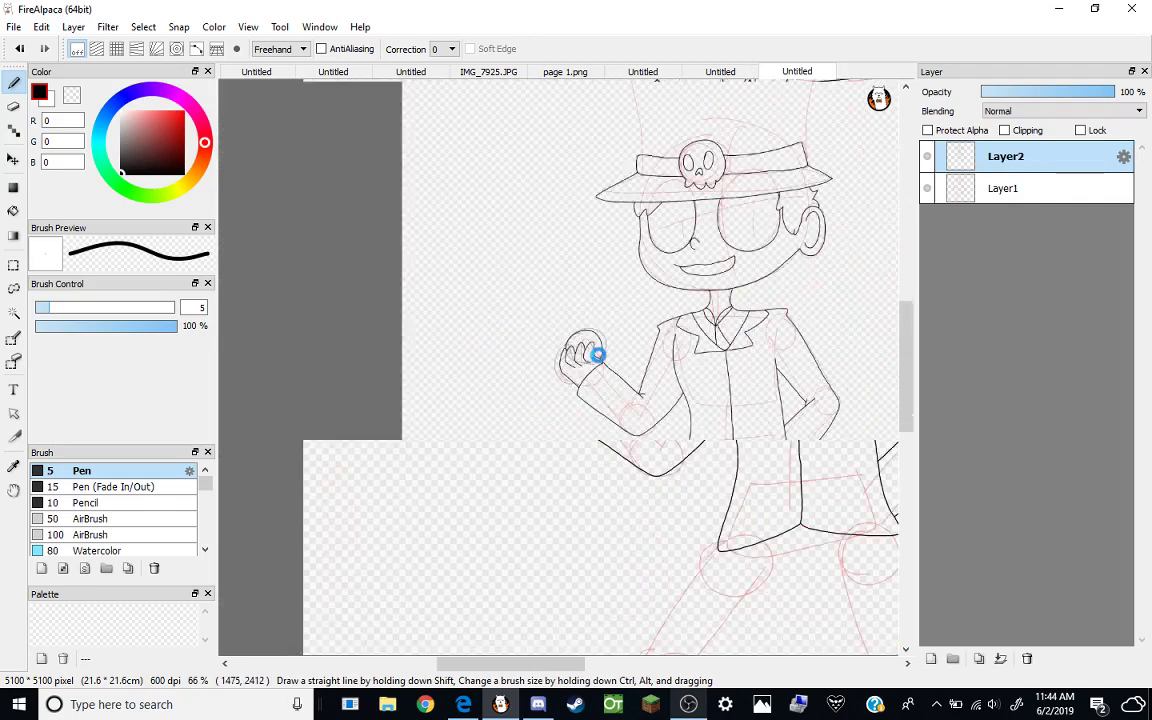
# Ink the crotch line and the bent left trouser leg from the coat hem past the knee down to the cuff.
pyautogui.scroll(4, 735, 566)
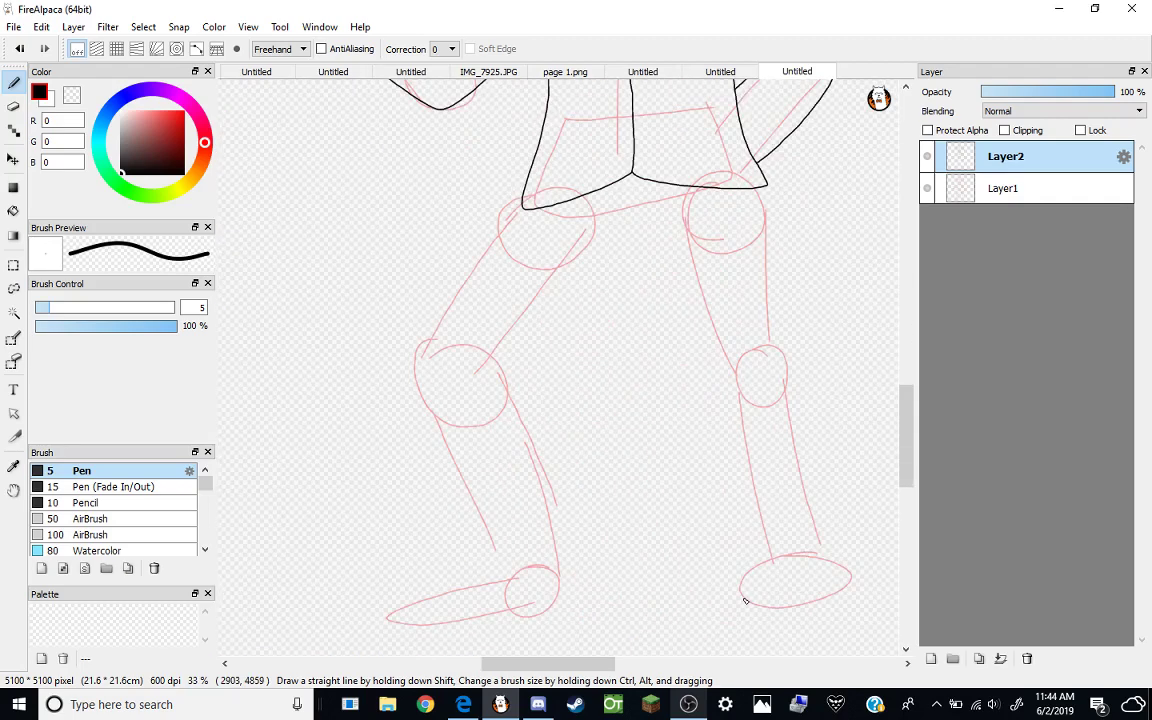
pyautogui.moveTo(617, 235)
pyautogui.mouseDown()
pyautogui.moveTo(677, 226)
pyautogui.moveTo(497, 376)
pyautogui.moveTo(510, 392)
pyautogui.mouseUp()
pyautogui.moveTo(508, 233)
pyautogui.mouseDown()
pyautogui.moveTo(433, 337)
pyautogui.moveTo(465, 578)
pyautogui.moveTo(524, 577)
pyautogui.moveTo(564, 551)
pyautogui.moveTo(517, 378)
pyautogui.mouseUp()
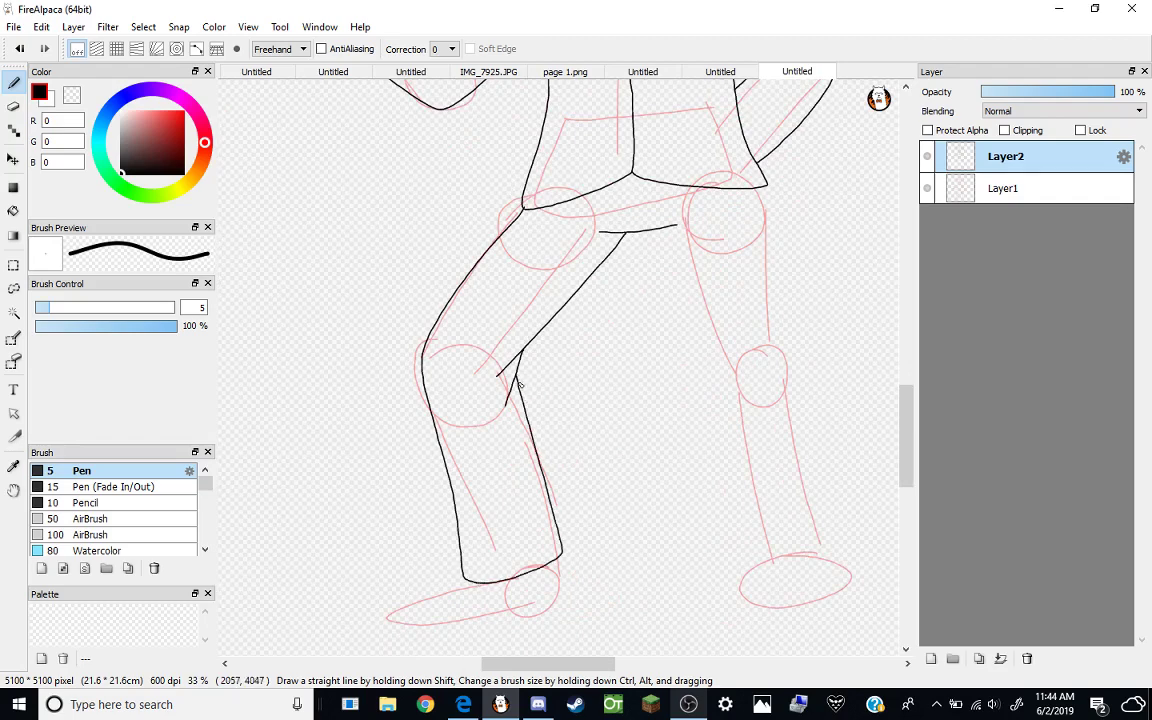
# Ink the straighter right trouser leg from the crotch and coat hem past the knee down to a flared cuff.
pyautogui.moveTo(655, 230); pyautogui.dragTo(701, 378)
pyautogui.moveTo(767, 186); pyautogui.dragTo(779, 352)
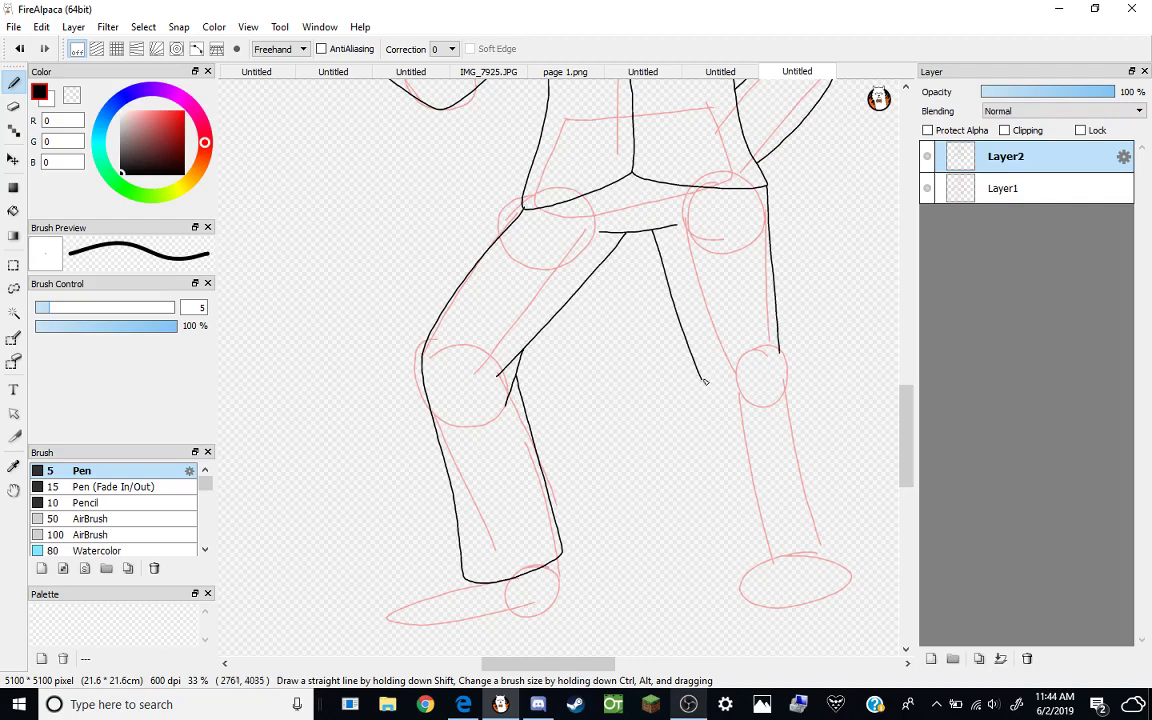
pyautogui.moveTo(701, 378)
pyautogui.mouseDown()
pyautogui.moveTo(713, 561)
pyautogui.moveTo(775, 569)
pyautogui.moveTo(833, 545)
pyautogui.moveTo(789, 386)
pyautogui.mouseUp()
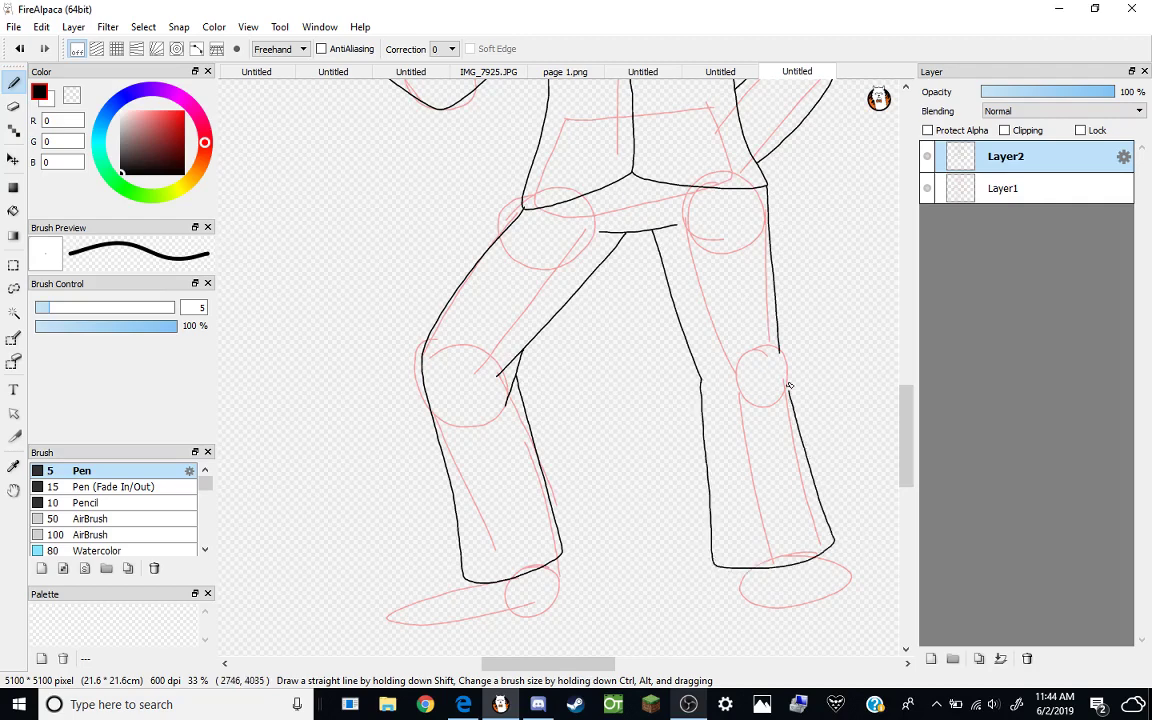
# Ink a pointed shoe below the left trouser cuff and a rounded shoe below the right cuff.
pyautogui.scroll(-1, 676, 419)
pyautogui.scroll(3, 556, 580)
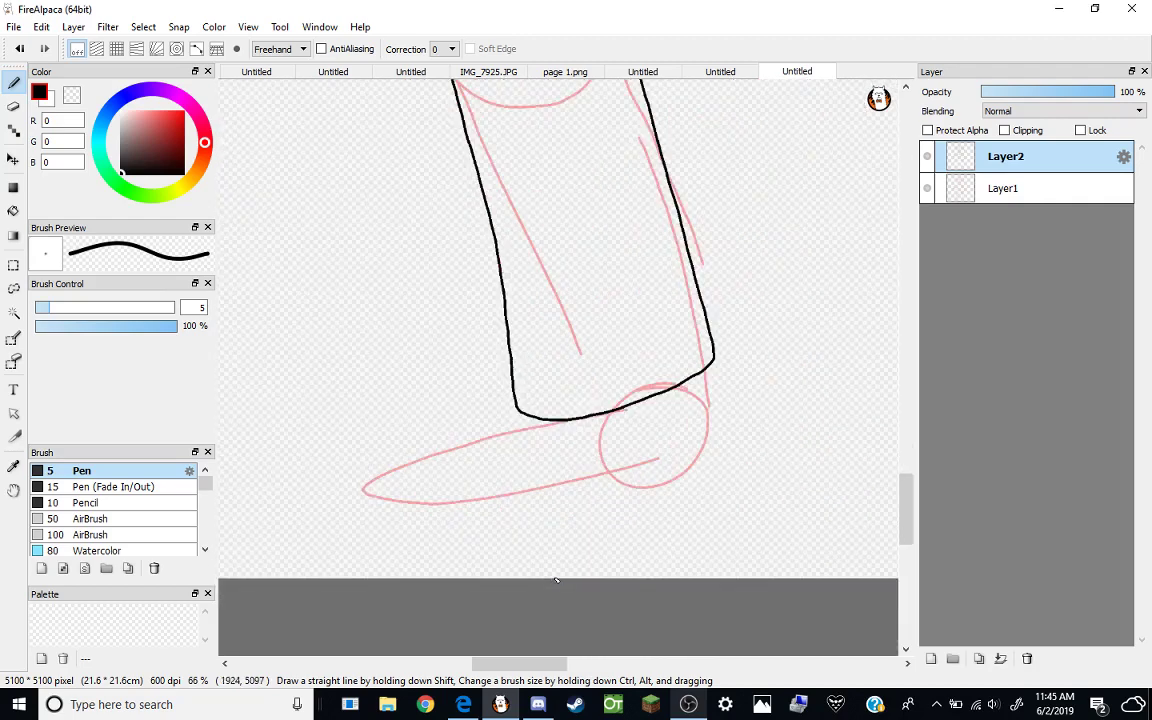
pyautogui.moveTo(536, 419)
pyautogui.mouseDown()
pyautogui.moveTo(443, 511)
pyautogui.moveTo(576, 501)
pyautogui.moveTo(698, 429)
pyautogui.moveTo(720, 400)
pyautogui.moveTo(712, 369)
pyautogui.mouseUp()
pyautogui.scroll(-3, 712, 372)
pyautogui.scroll(3, 779, 392)
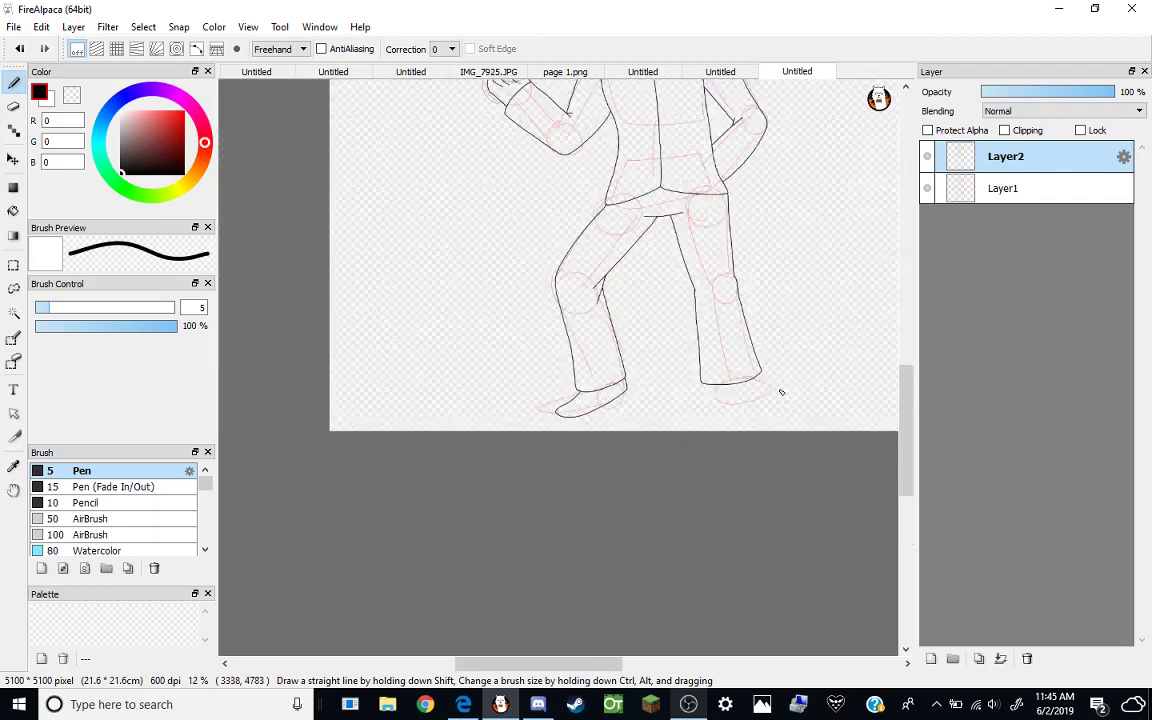
pyautogui.moveTo(568, 399)
pyautogui.mouseDown()
pyautogui.moveTo(583, 428)
pyautogui.moveTo(687, 422)
pyautogui.moveTo(728, 395)
pyautogui.moveTo(699, 370)
pyautogui.mouseUp()
pyautogui.hotkey('ctrl', 'z')
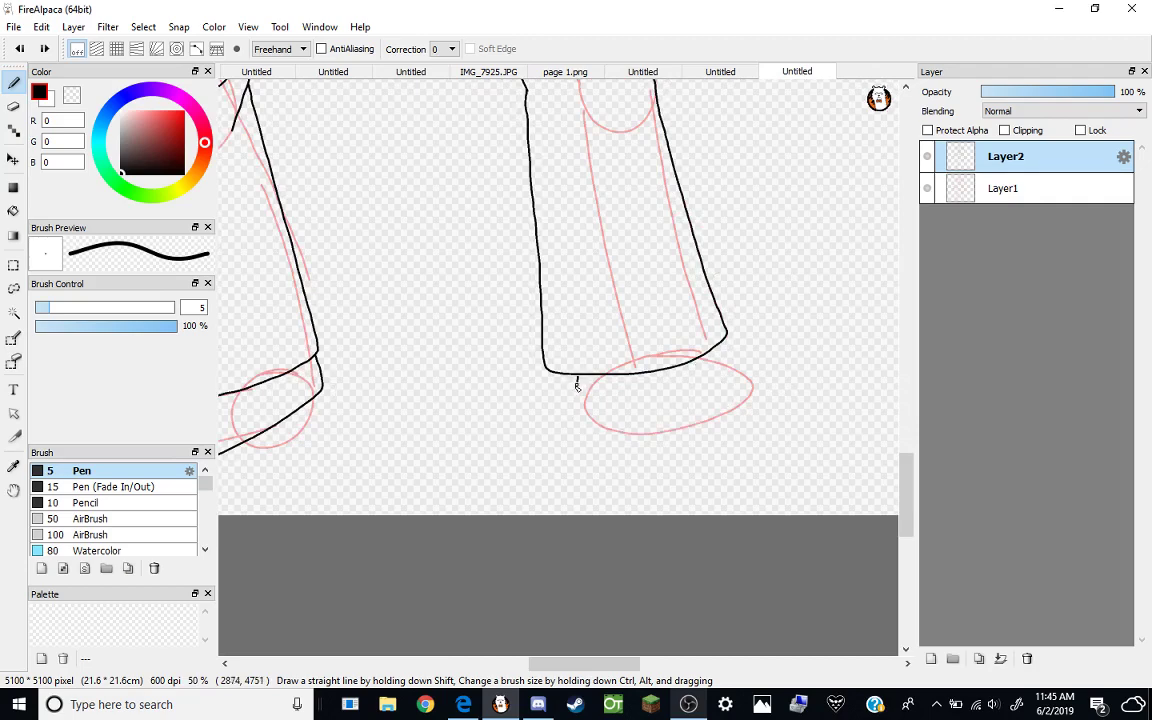
pyautogui.moveTo(577, 376)
pyautogui.mouseDown()
pyautogui.moveTo(574, 429)
pyautogui.moveTo(631, 446)
pyautogui.moveTo(577, 385)
pyautogui.moveTo(575, 425)
pyautogui.moveTo(632, 440)
pyautogui.moveTo(706, 413)
pyautogui.mouseUp()
pyautogui.hotkey('ctrl', 'z')
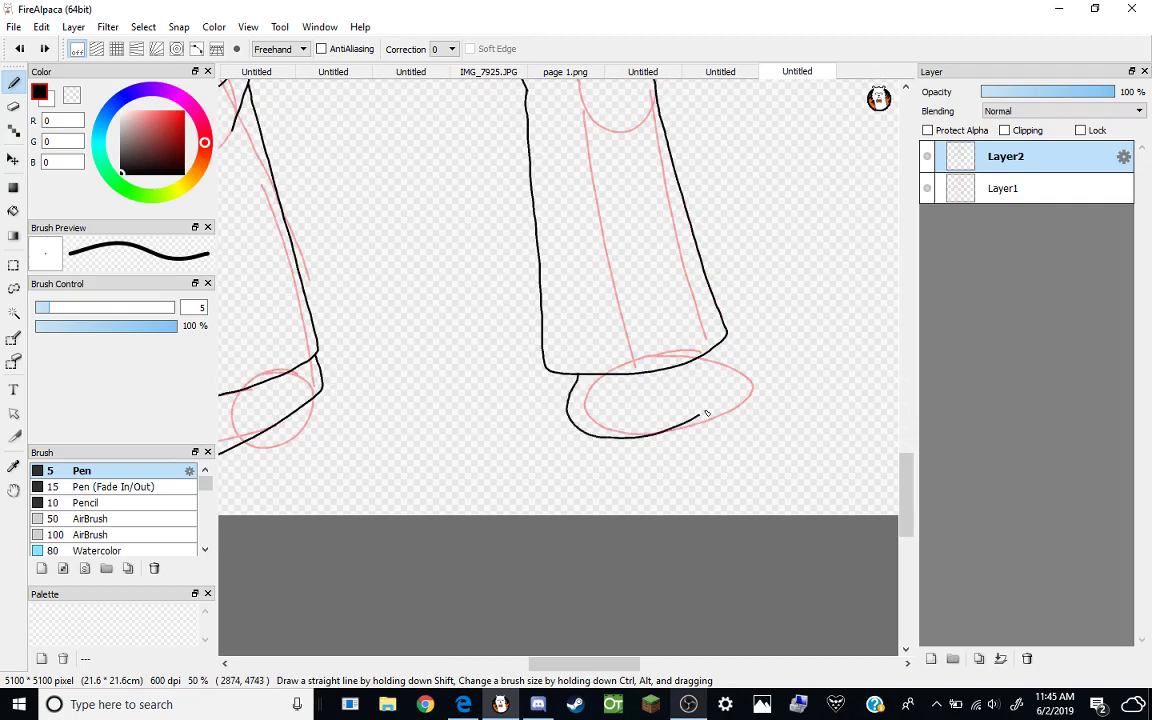
# Ink jagged long hair on both sides of the neck, from the jaw and ear down to the coat shoulders.
pyautogui.scroll(-4, 693, 375)
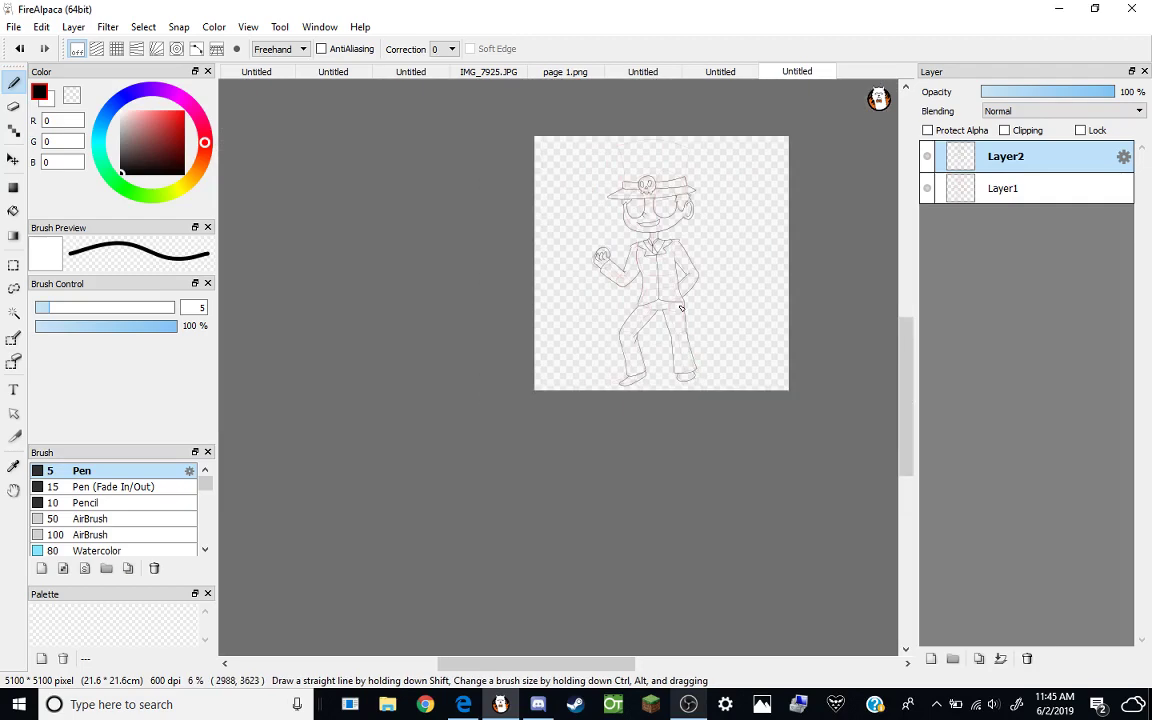
pyautogui.scroll(2, 668, 157)
pyautogui.scroll(3, 668, 157)
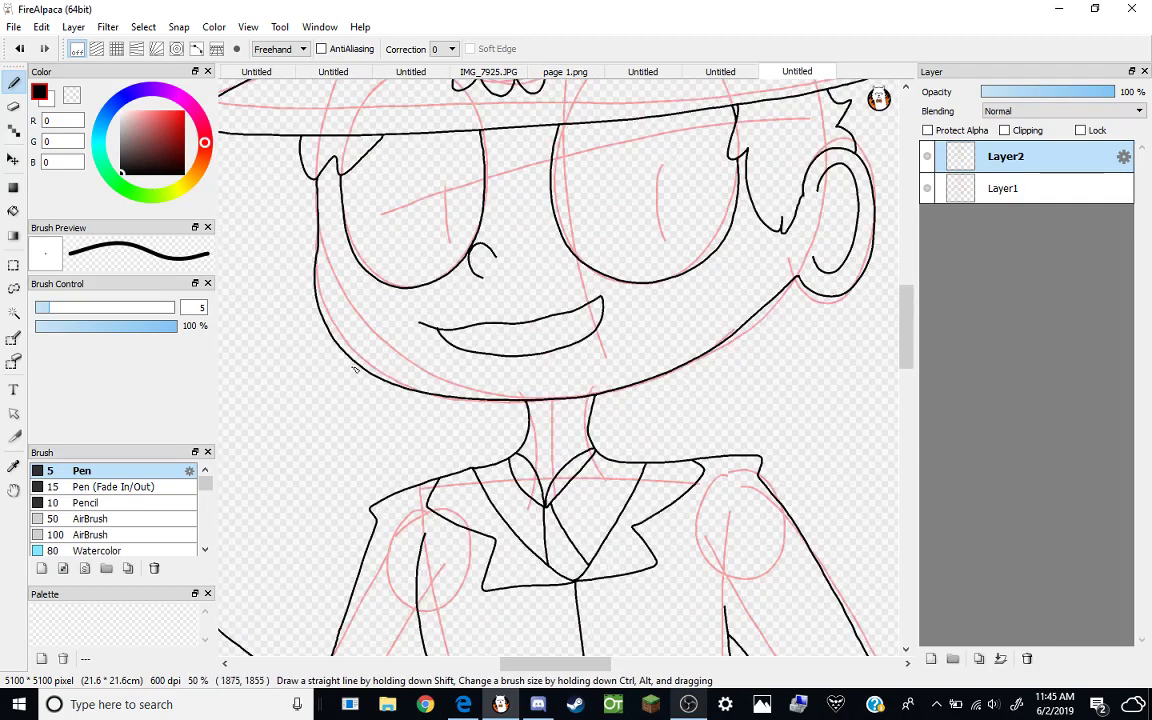
pyautogui.moveTo(355, 367)
pyautogui.mouseDown()
pyautogui.moveTo(299, 380)
pyautogui.moveTo(329, 400)
pyautogui.moveTo(292, 478)
pyautogui.moveTo(307, 469)
pyautogui.moveTo(305, 543)
pyautogui.mouseUp()
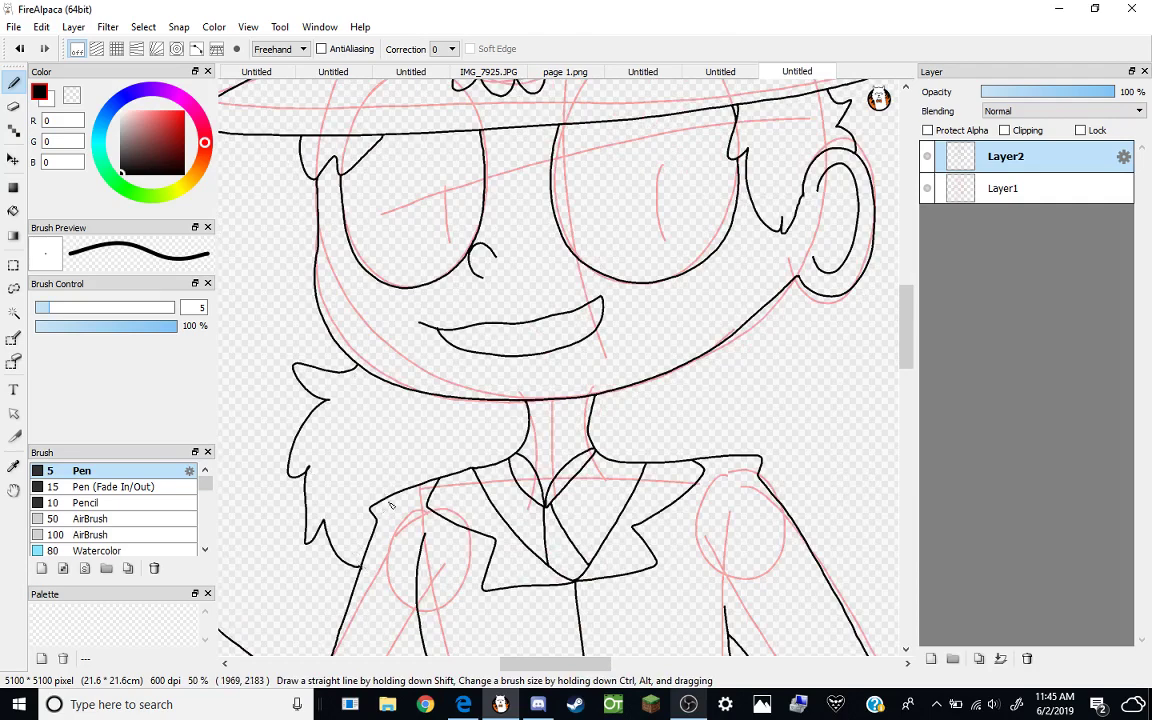
pyautogui.moveTo(832, 317)
pyautogui.mouseDown()
pyautogui.moveTo(871, 328)
pyautogui.moveTo(847, 364)
pyautogui.mouseUp()
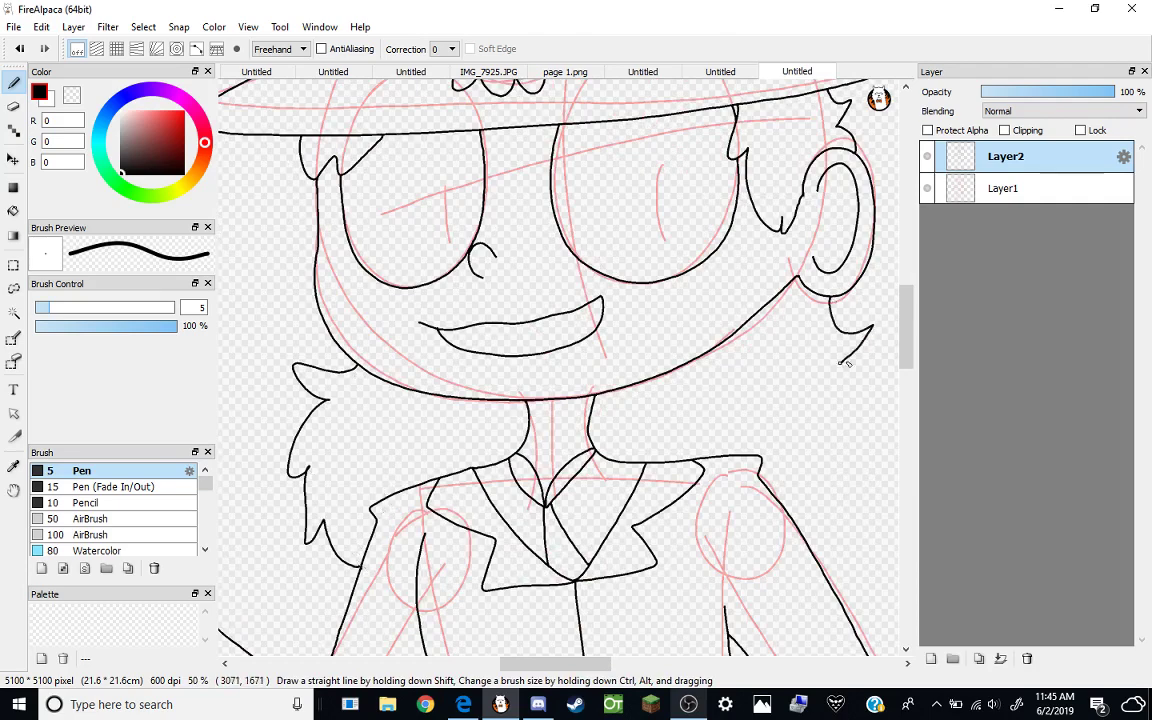
pyautogui.moveTo(891, 452); pyautogui.dragTo(835, 524)
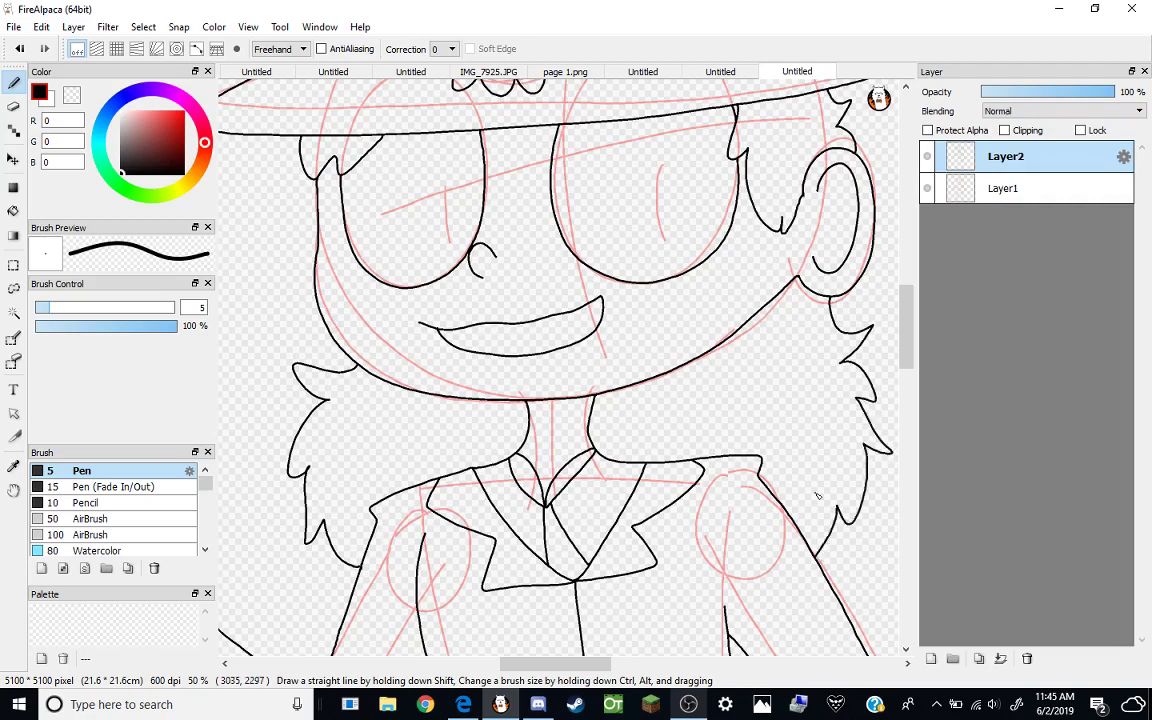
# Ink the tall top hat crown with flared sides and a curved top, joined to the hat band.
pyautogui.scroll(-5, 817, 495)
pyautogui.scroll(5, 658, 321)
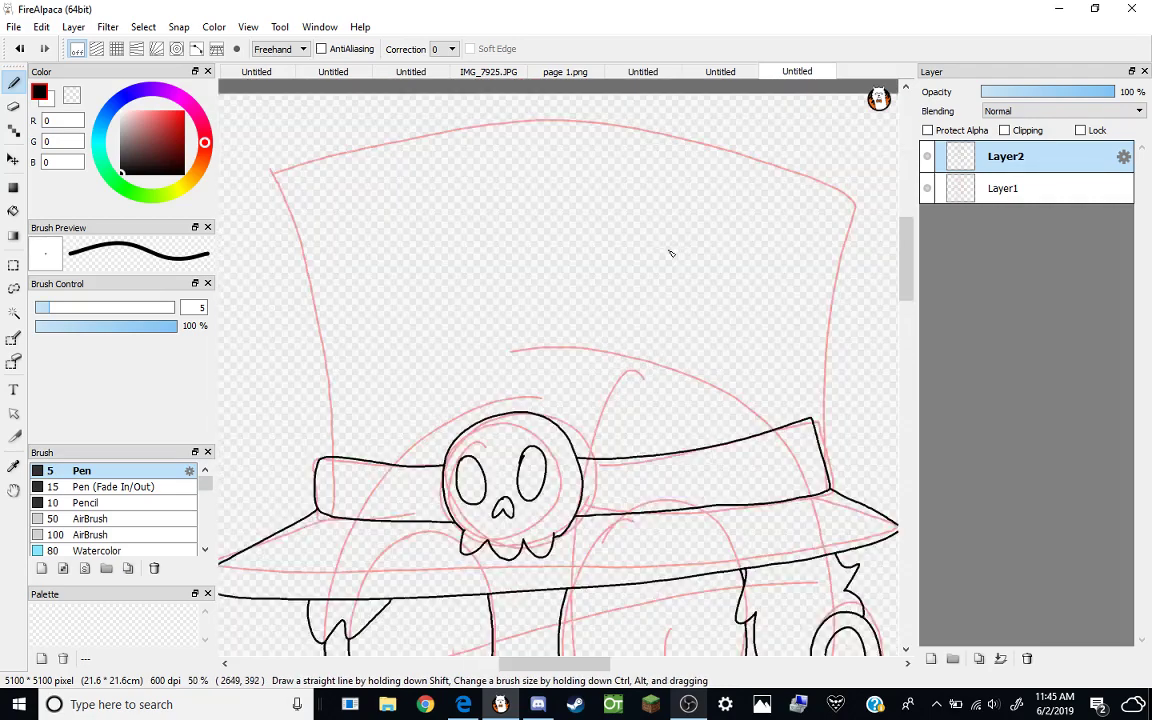
pyautogui.moveTo(330, 456)
pyautogui.mouseDown()
pyautogui.moveTo(291, 278)
pyautogui.moveTo(257, 184)
pyautogui.moveTo(387, 127)
pyautogui.moveTo(560, 107)
pyautogui.moveTo(726, 121)
pyautogui.moveTo(820, 156)
pyautogui.moveTo(805, 403)
pyautogui.mouseUp()
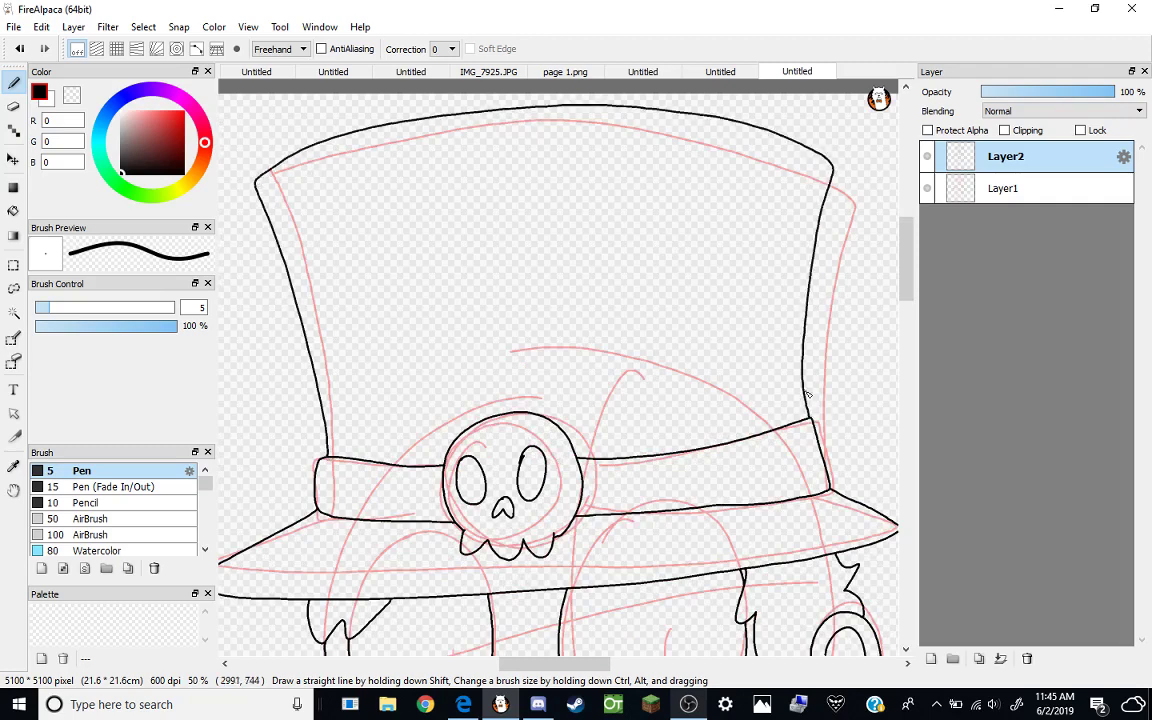
# Fill the eye sockets and nose of the hat's skull emblem with black.
pyautogui.click(13, 210)
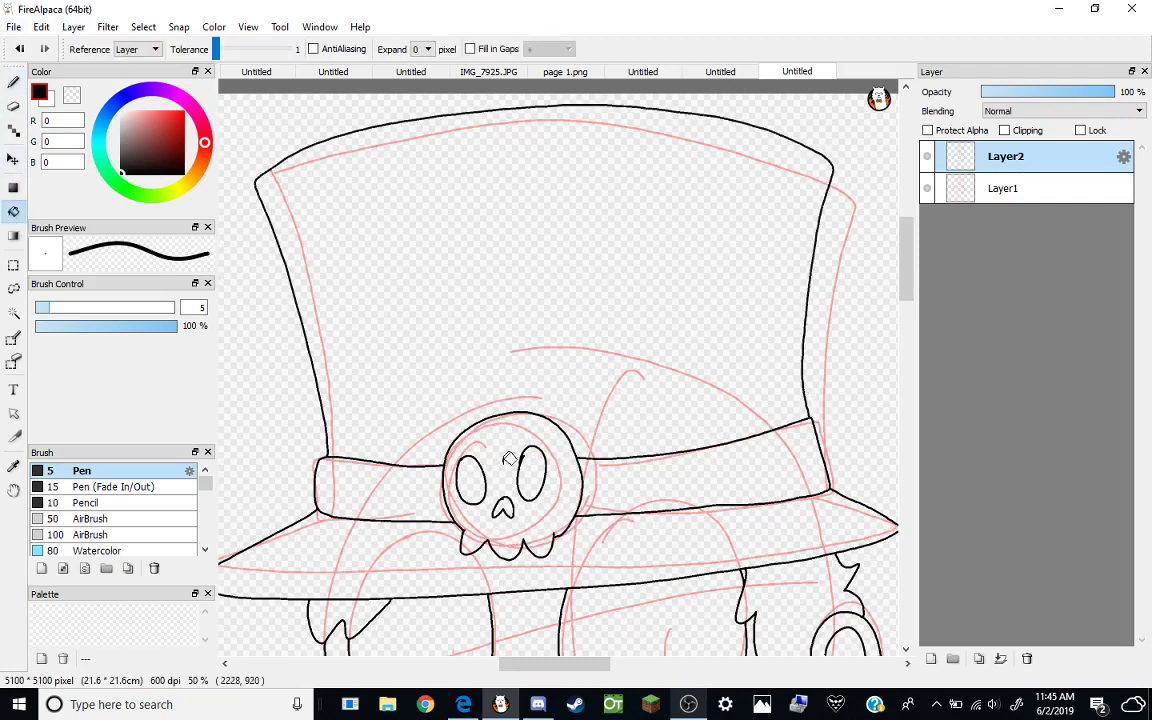
pyautogui.click(470, 480)
pyautogui.scroll(2, 510, 505)
pyautogui.scroll(-6, 560, 437)
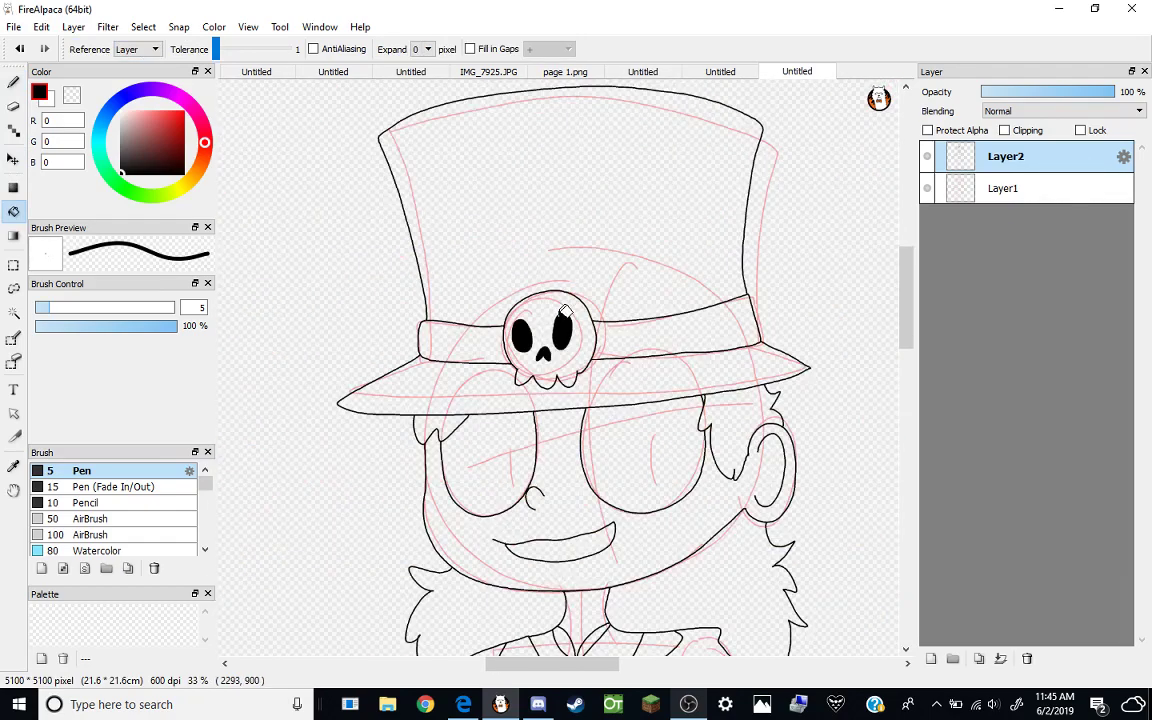
# Select the inside of the mouth, draw three tooth divider lines within it, and clear the selection.
pyautogui.scroll(4, 553, 325)
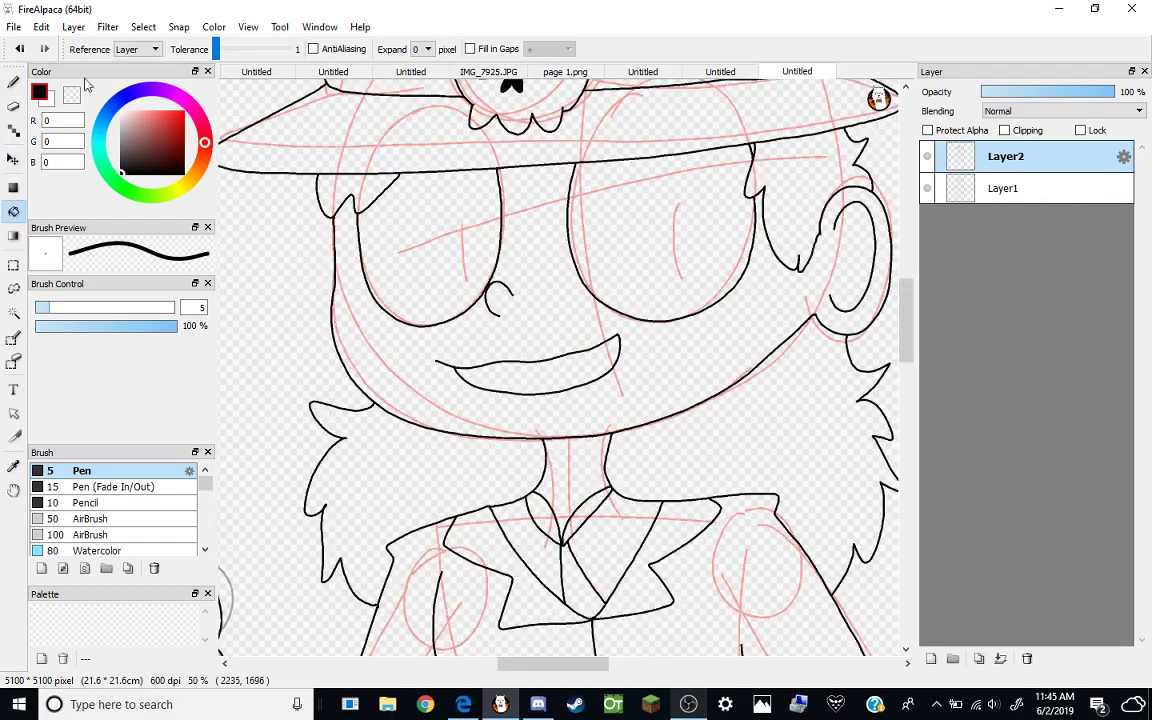
pyautogui.click(480, 372)
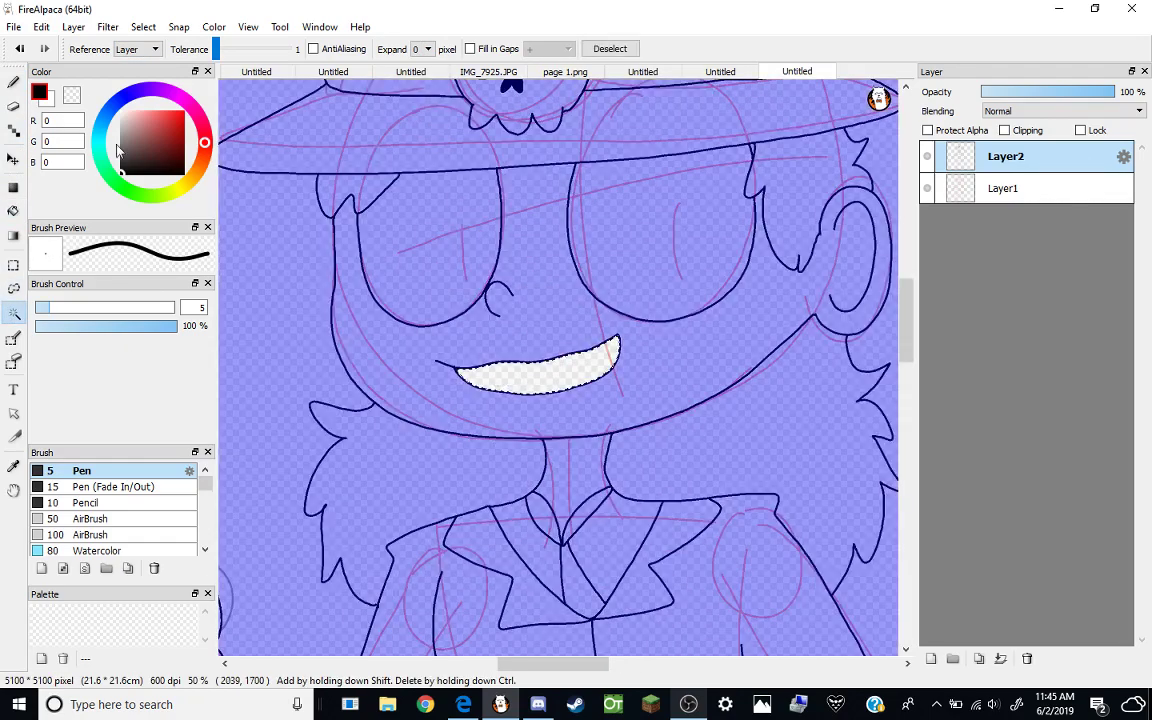
pyautogui.click(14, 84)
pyautogui.moveTo(482, 364)
pyautogui.mouseDown()
pyautogui.moveTo(488, 390)
pyautogui.moveTo(527, 394)
pyautogui.mouseUp()
pyautogui.moveTo(558, 356); pyautogui.dragTo(564, 392)
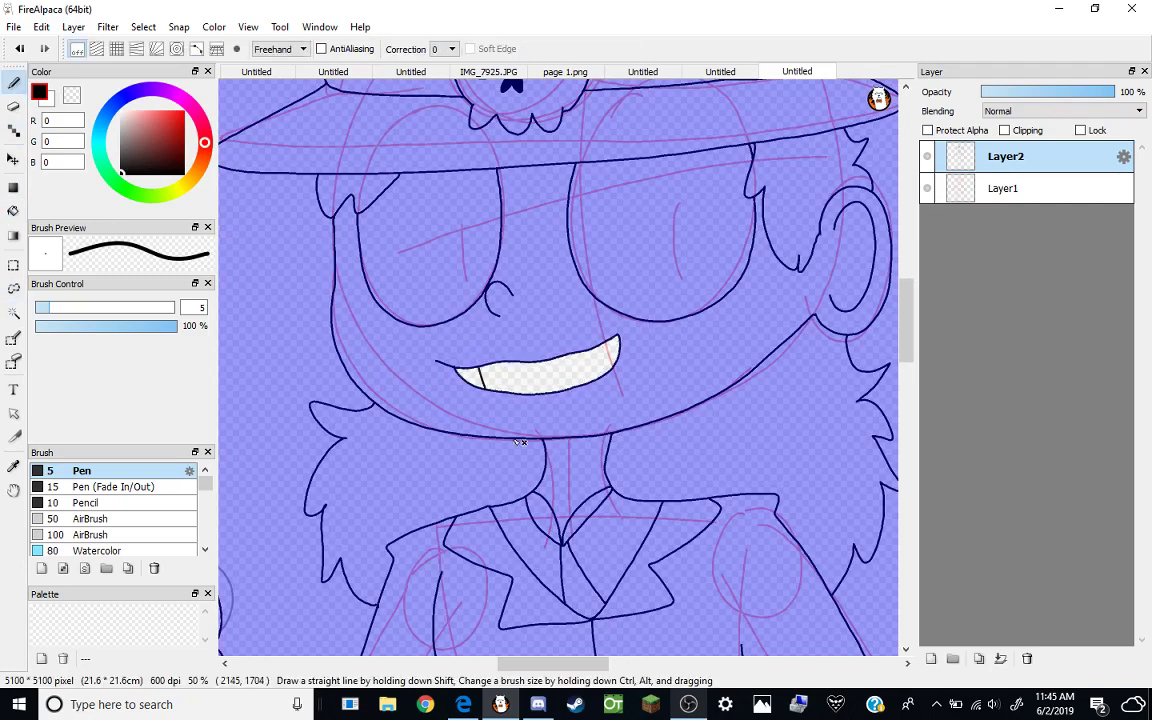
pyautogui.moveTo(594, 346); pyautogui.dragTo(601, 384)
pyautogui.click(143, 27)
pyautogui.click(146, 66)
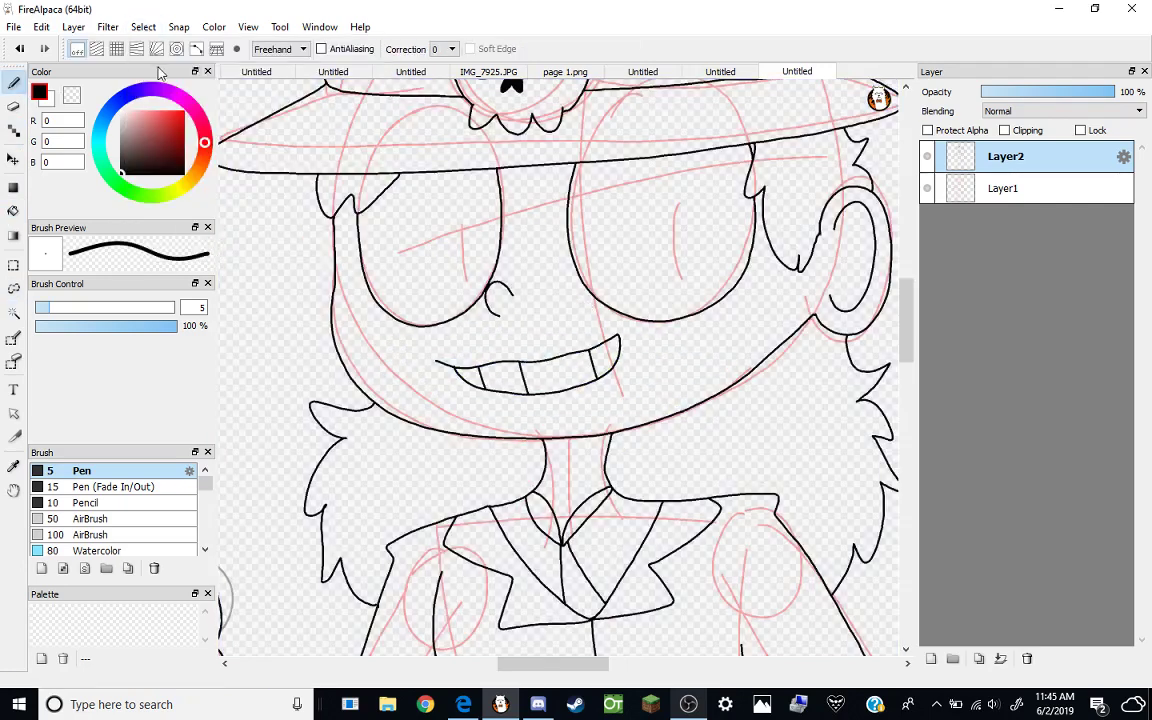
# Fill both of the character's large eyes with black.
pyautogui.click(14, 210)
pyautogui.click(482, 230)
pyautogui.click(686, 233)
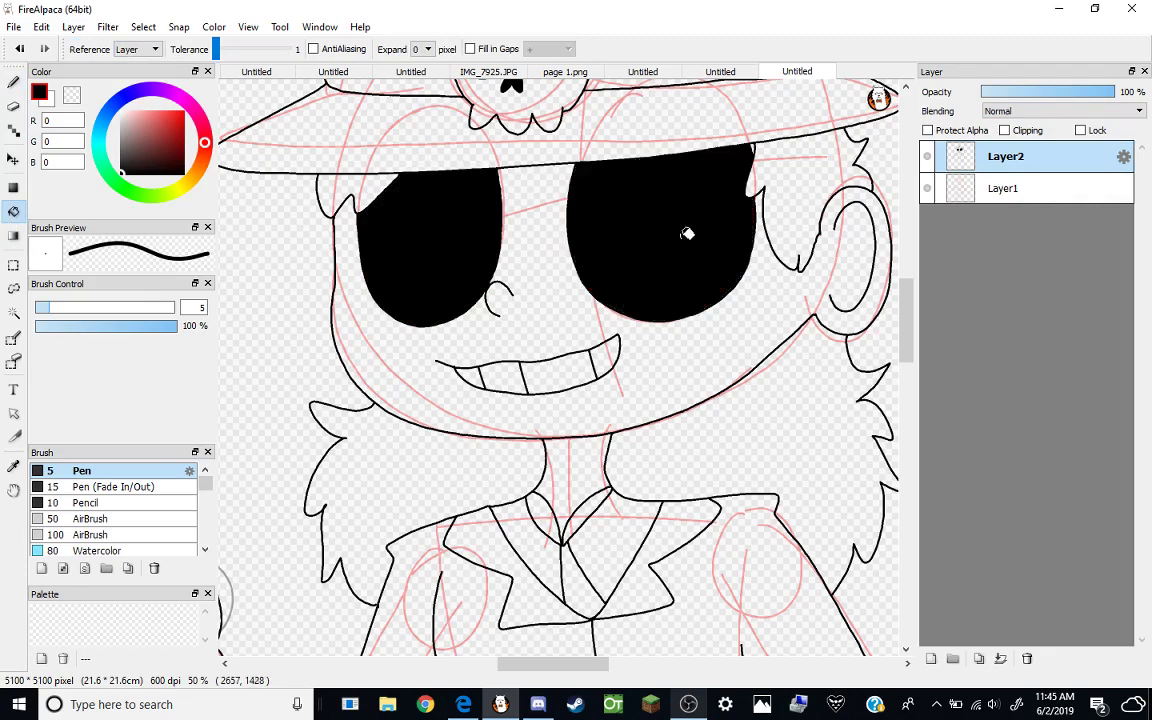
# Draw a thin vertical pupil line in each black eye with the Pen in white.
pyautogui.scroll(-5, 650, 222)
pyautogui.scroll(6, 620, 210)
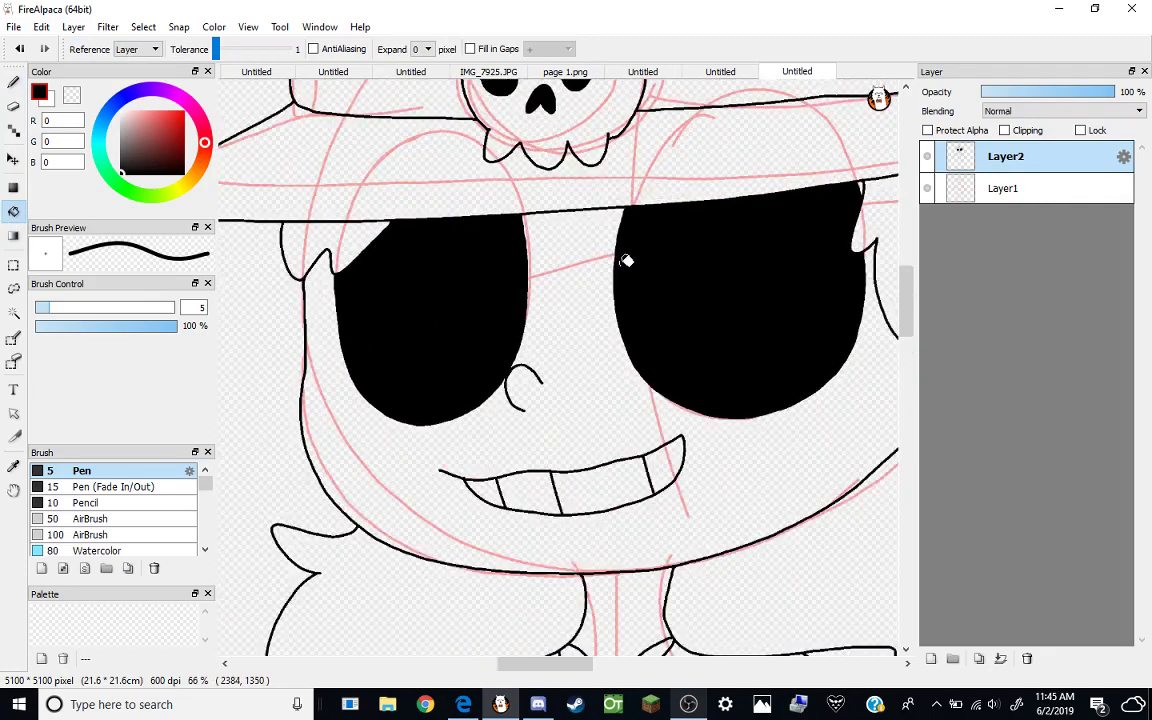
pyautogui.click(122, 113)
pyautogui.click(15, 86)
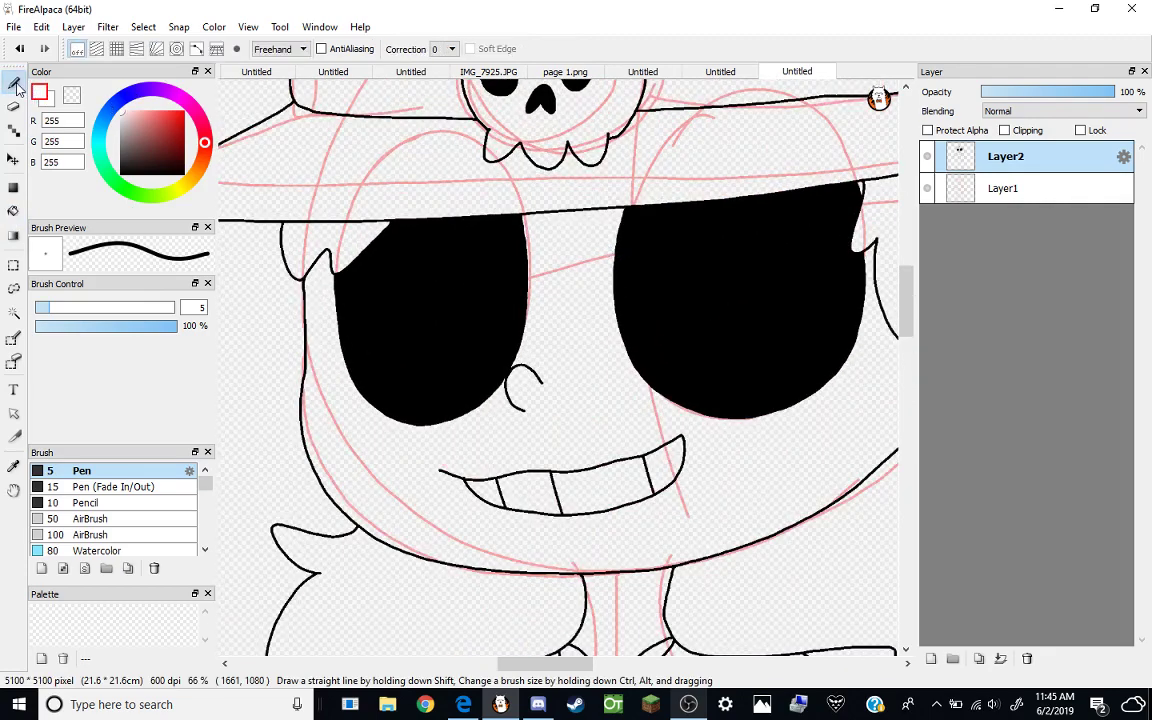
pyautogui.moveTo(764, 272); pyautogui.dragTo(771, 364)
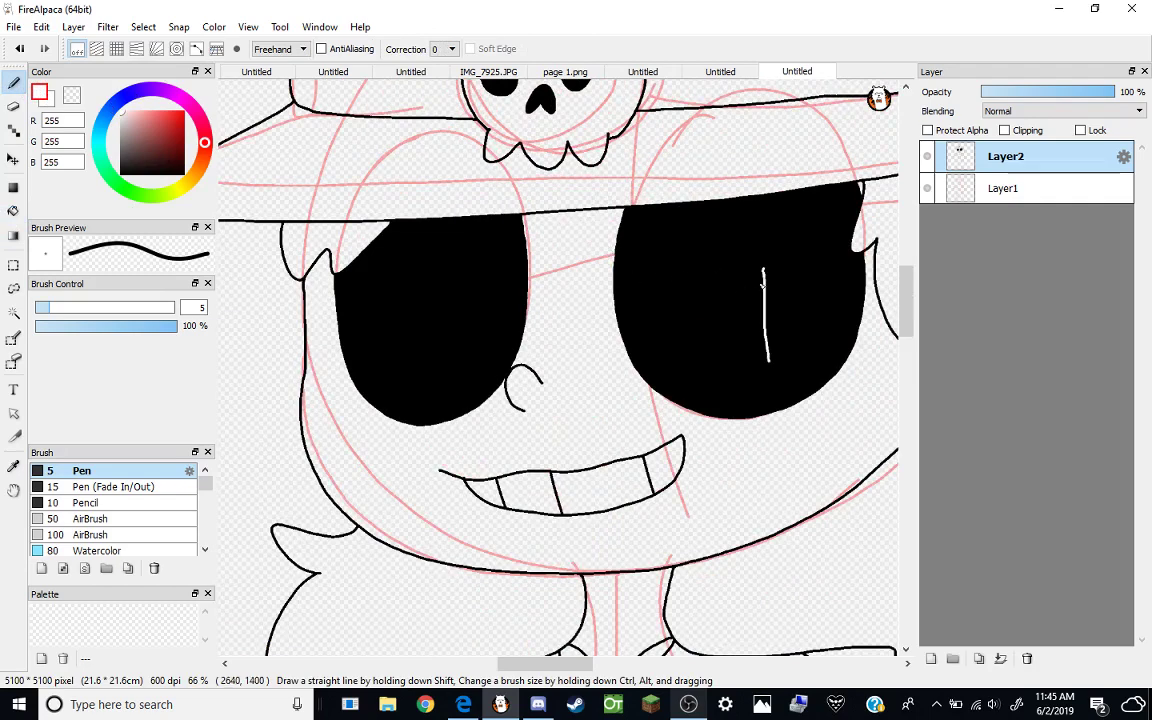
pyautogui.hotkey('ctrl', 'z')
pyautogui.moveTo(764, 270); pyautogui.dragTo(768, 368)
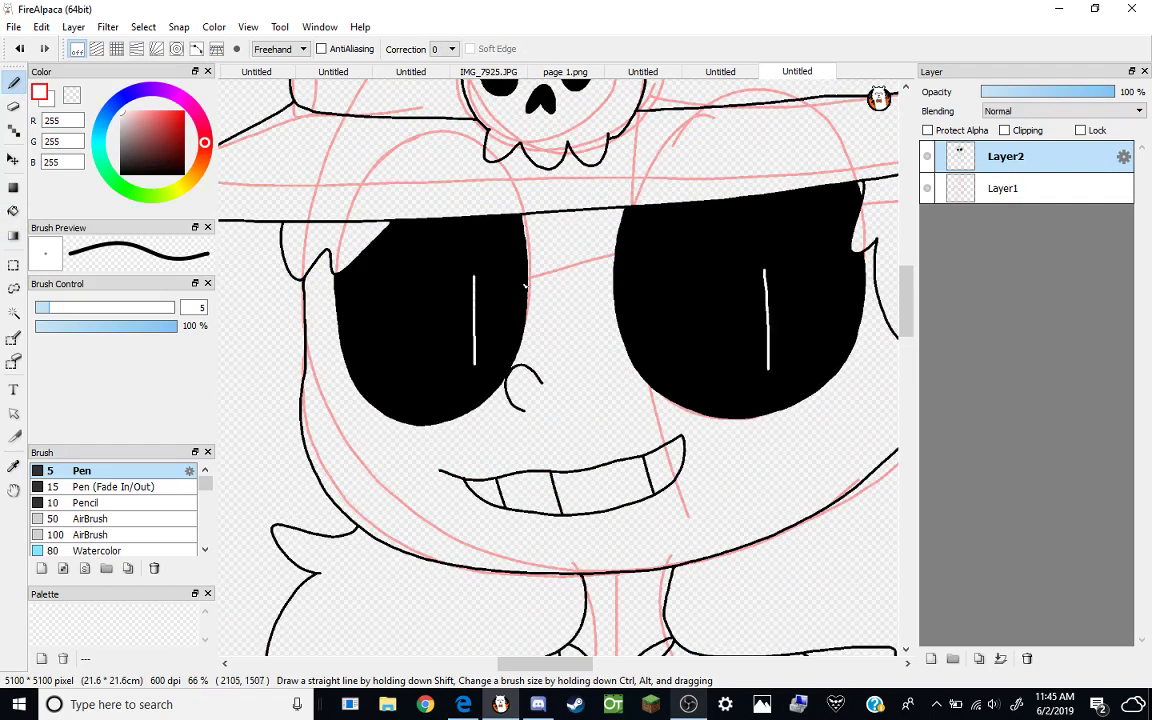
# Delete Layer1 with the red sketch.
pyautogui.scroll(-4, 641, 237)
pyautogui.scroll(2, 648, 213)
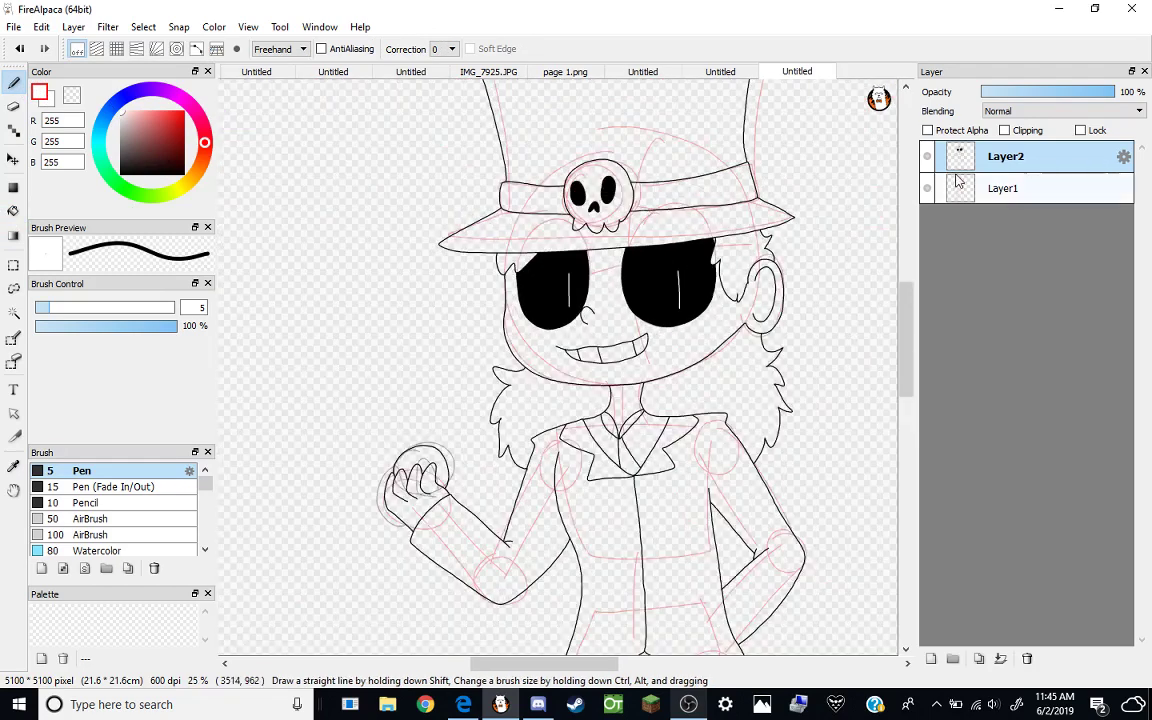
pyautogui.click(1000, 188)
pyautogui.click(1027, 659)
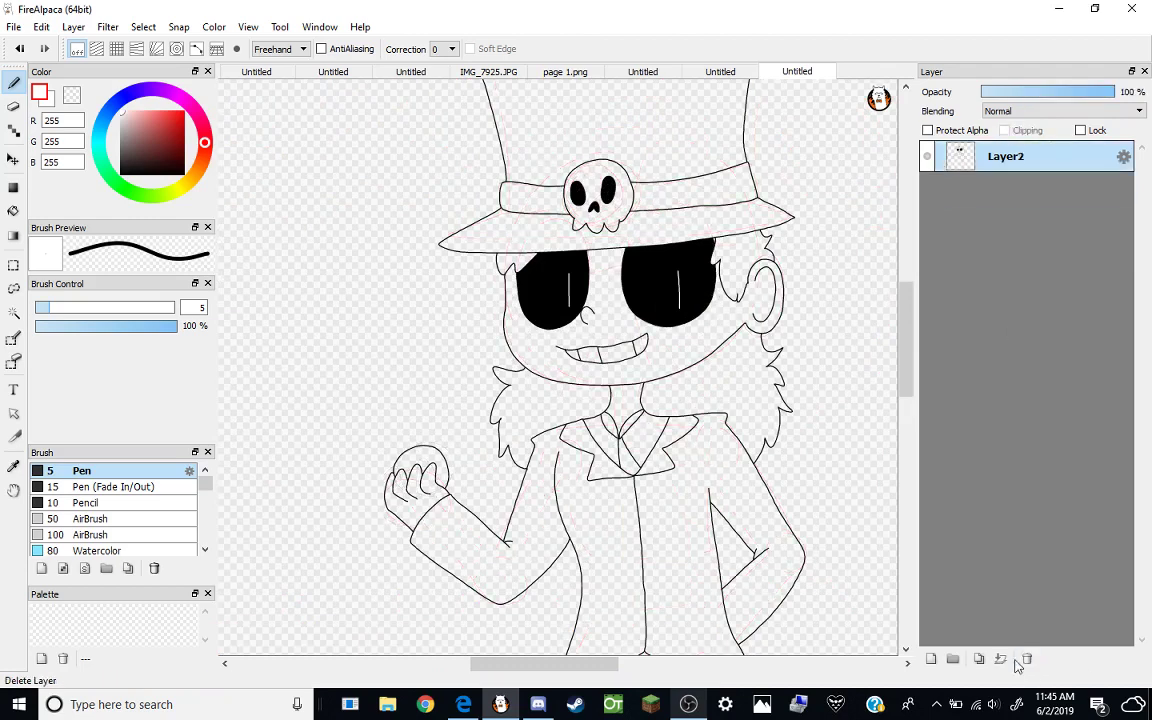
# Fill the coat, sleeves, lapels and trousers with grey, darkened to RGB 45, 45, 45.
pyautogui.click(120, 151)
pyautogui.click(13, 210)
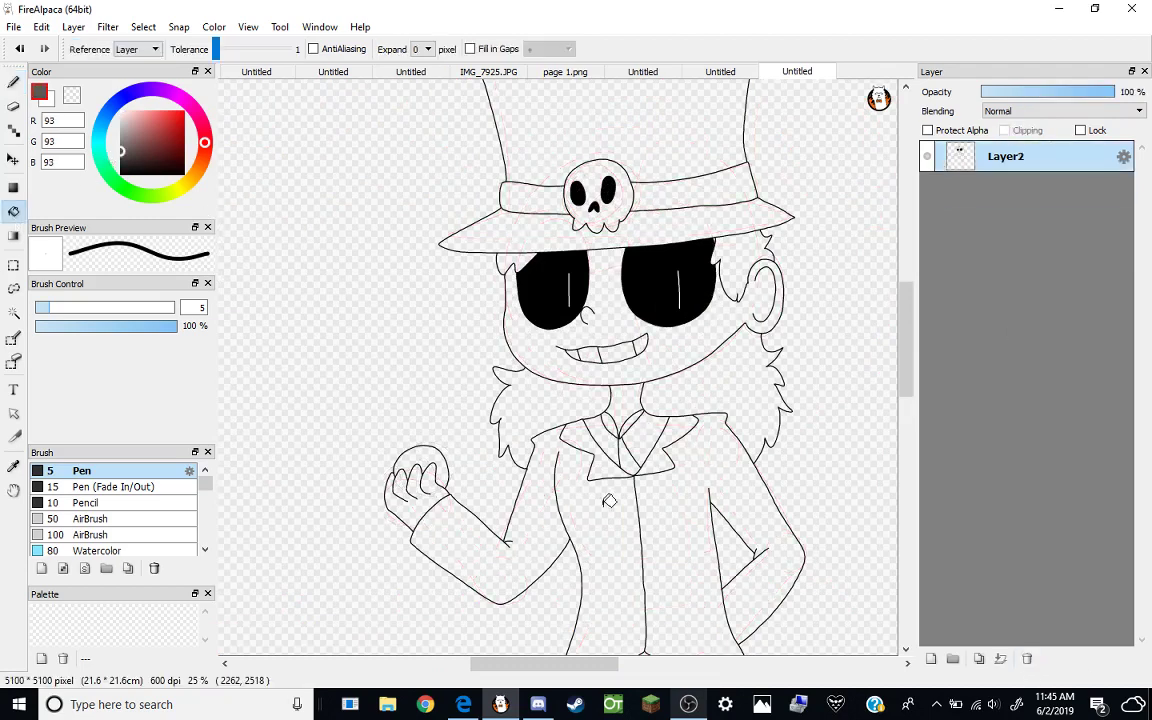
pyautogui.click(554, 521)
pyautogui.click(121, 162)
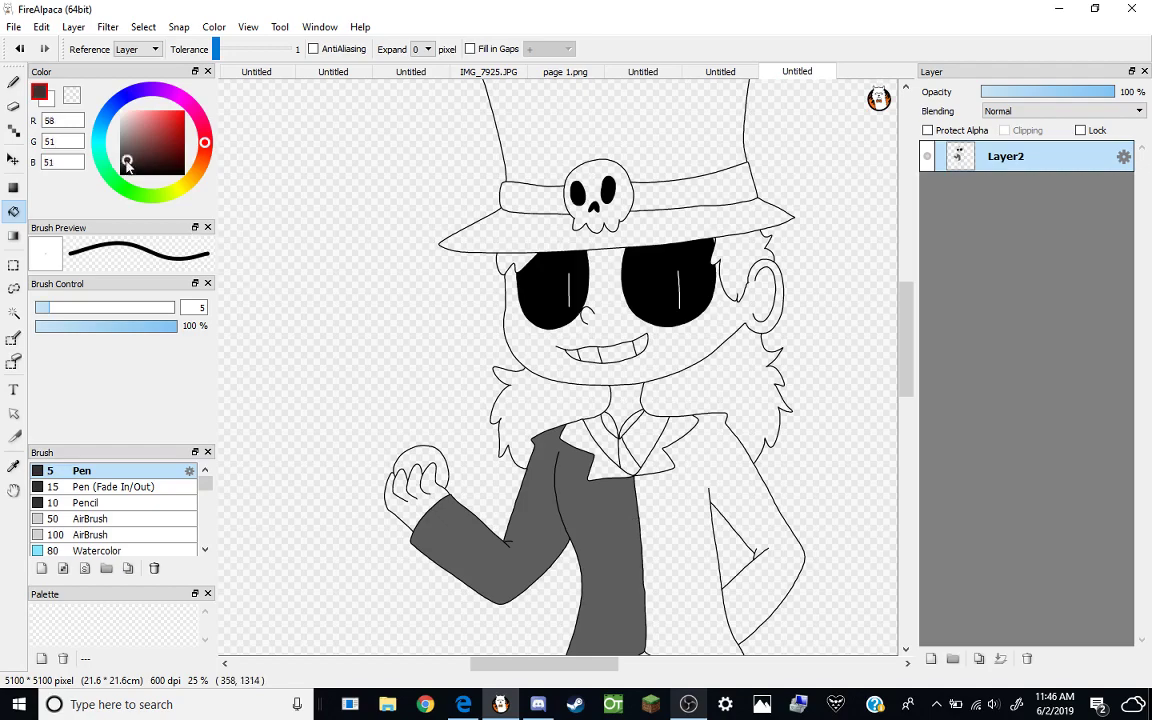
pyautogui.scroll(3, 590, 555)
pyautogui.click(599, 353)
pyautogui.click(635, 340)
pyautogui.click(705, 182)
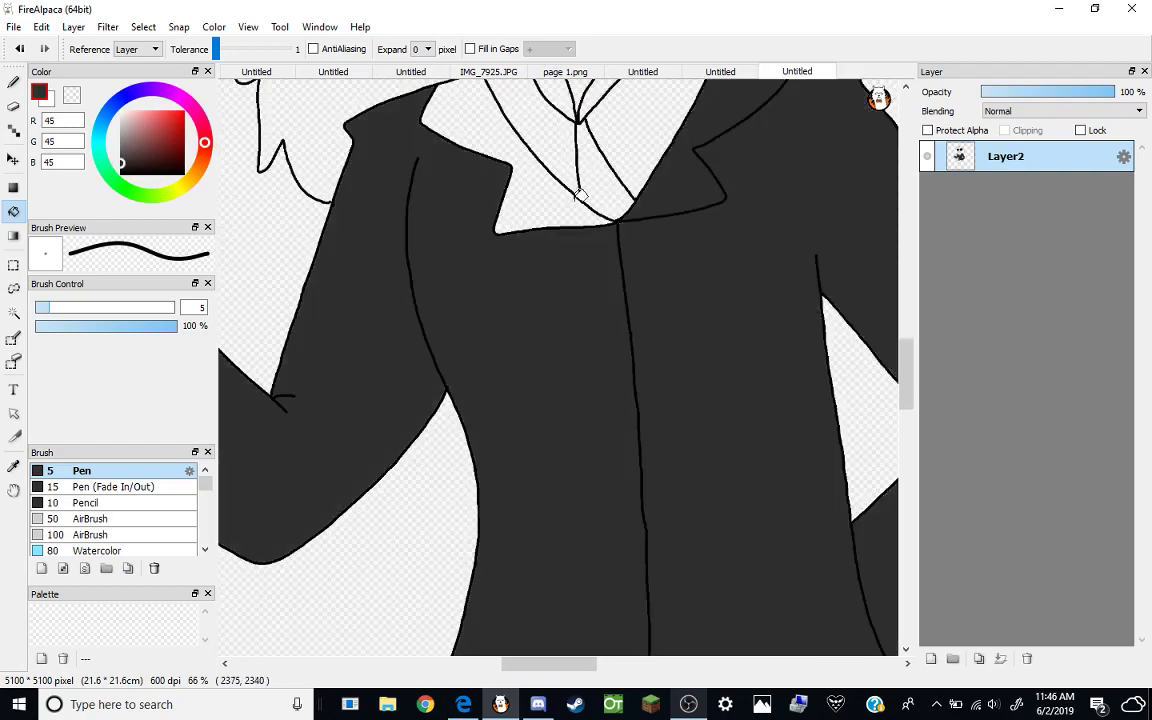
pyautogui.click(470, 190)
pyautogui.scroll(-2, 556, 197)
pyautogui.scroll(4, 520, 324)
pyautogui.click(550, 465)
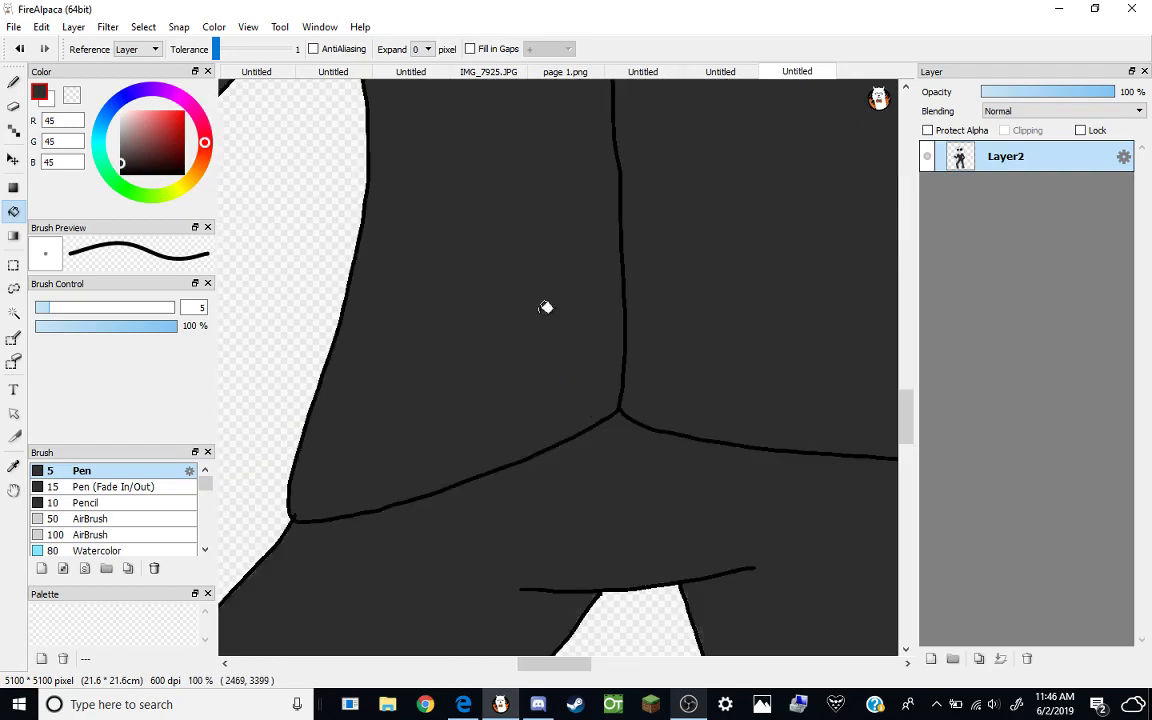
pyautogui.scroll(-2, 520, 290)
pyautogui.click(13, 82)
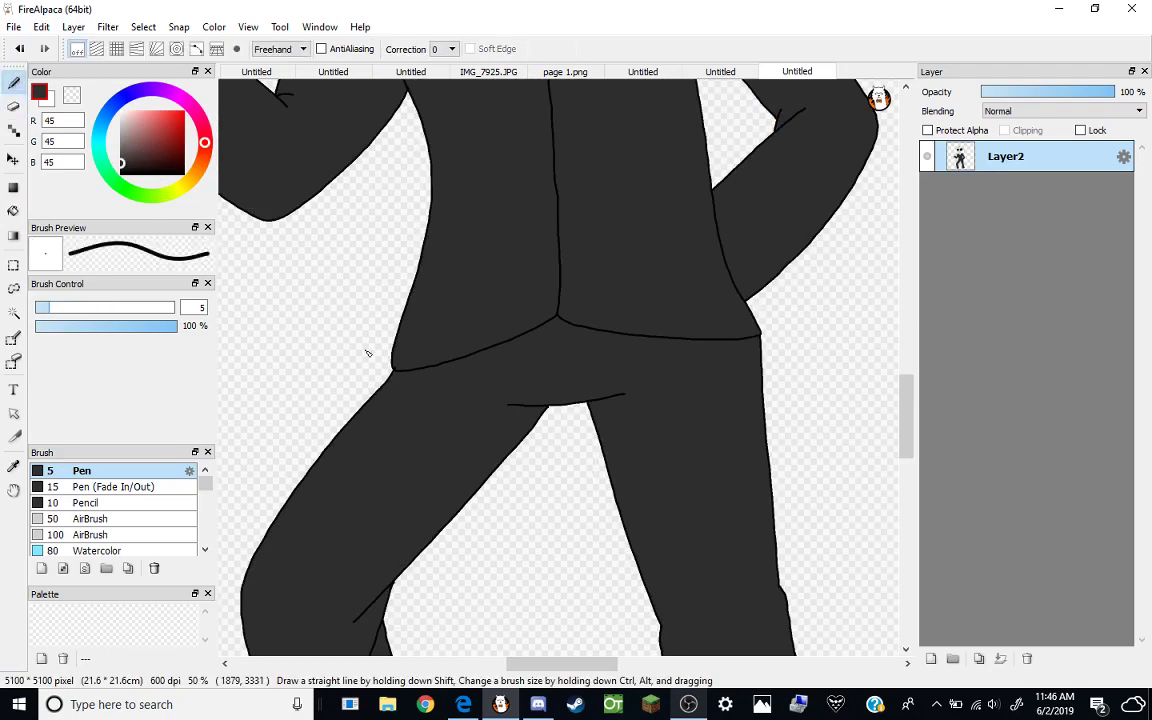
pyautogui.scroll(6, 470, 375)
pyautogui.scroll(-8, 470, 330)
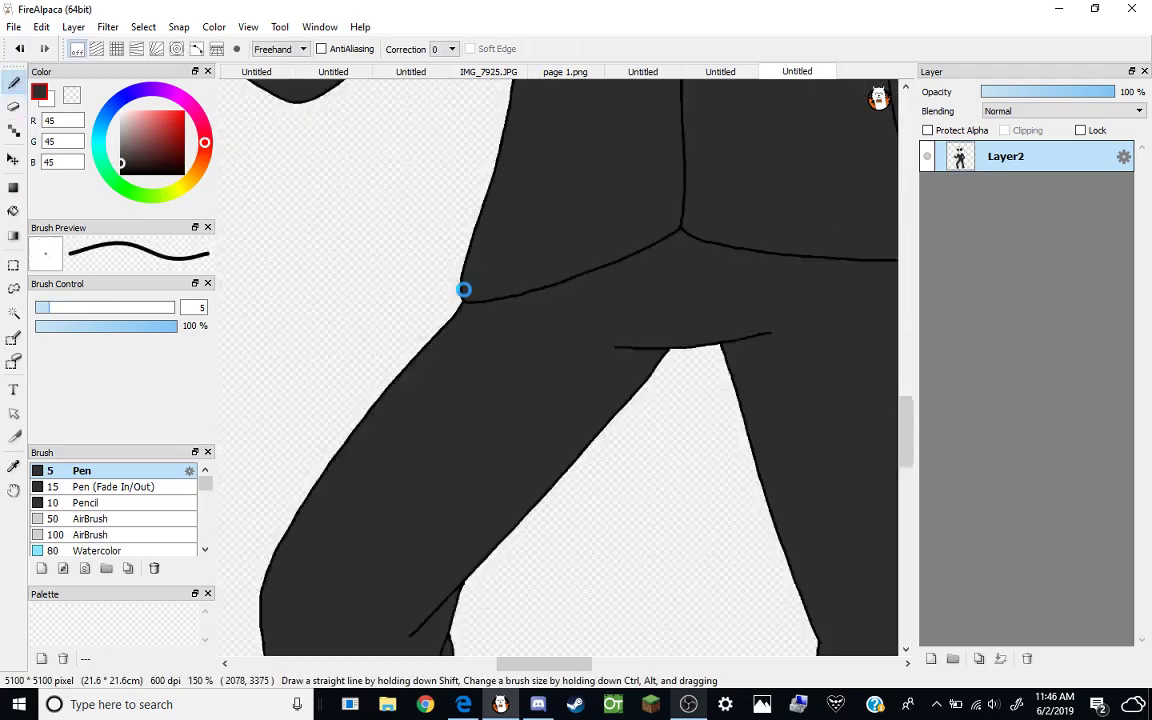
# Fill both shoes with dark yellow, RGB 144, 118, 12.
pyautogui.click(188, 188)
pyautogui.click(178, 138)
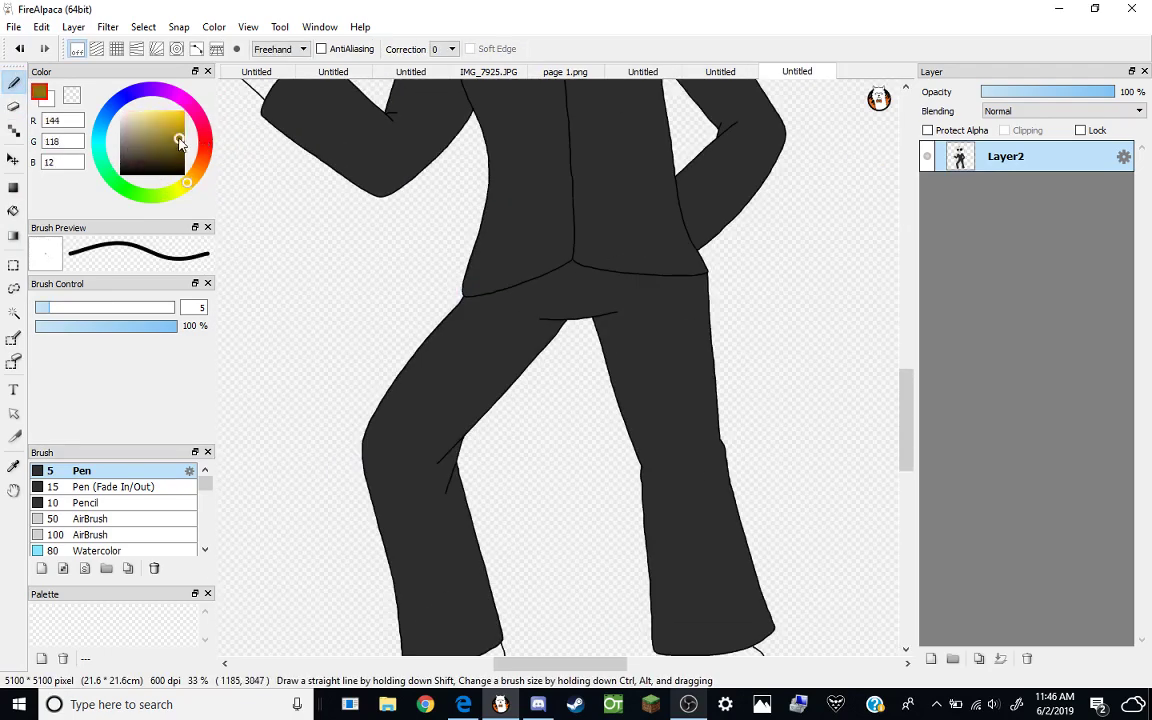
pyautogui.click(13, 210)
pyautogui.scroll(-2, 543, 427)
pyautogui.click(543, 428)
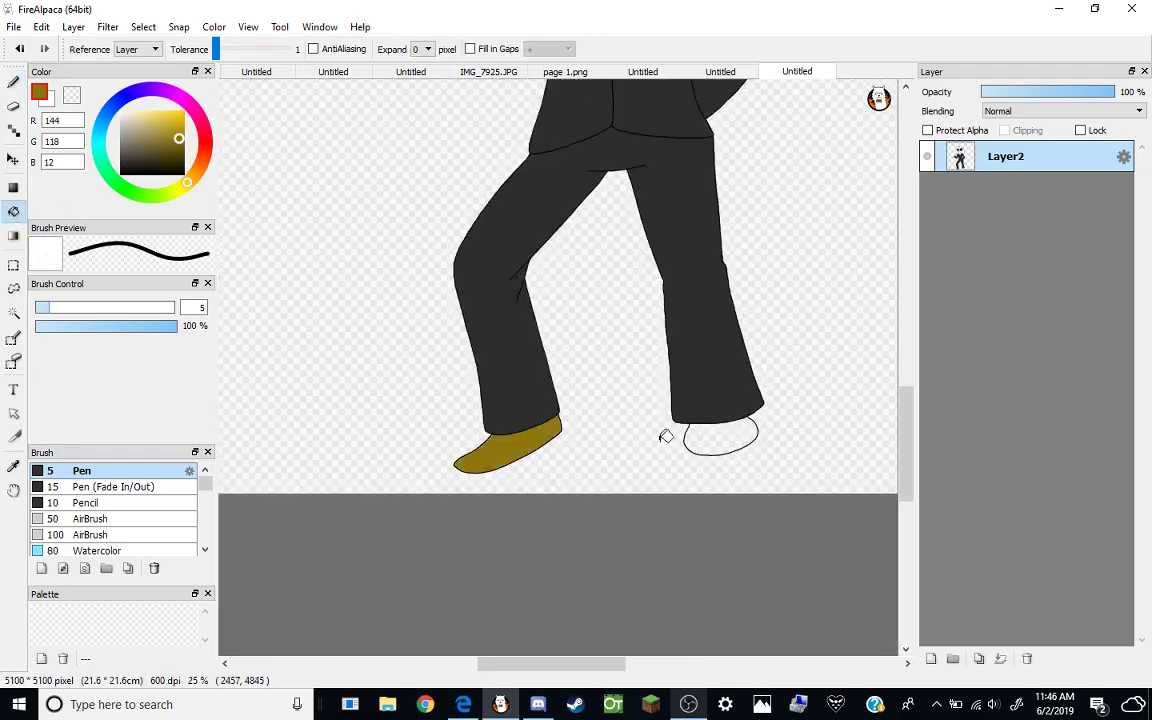
pyautogui.click(720, 432)
pyautogui.hotkey('ctrl', 'z')
pyautogui.click(700, 440)
pyautogui.scroll(-3, 635, 463)
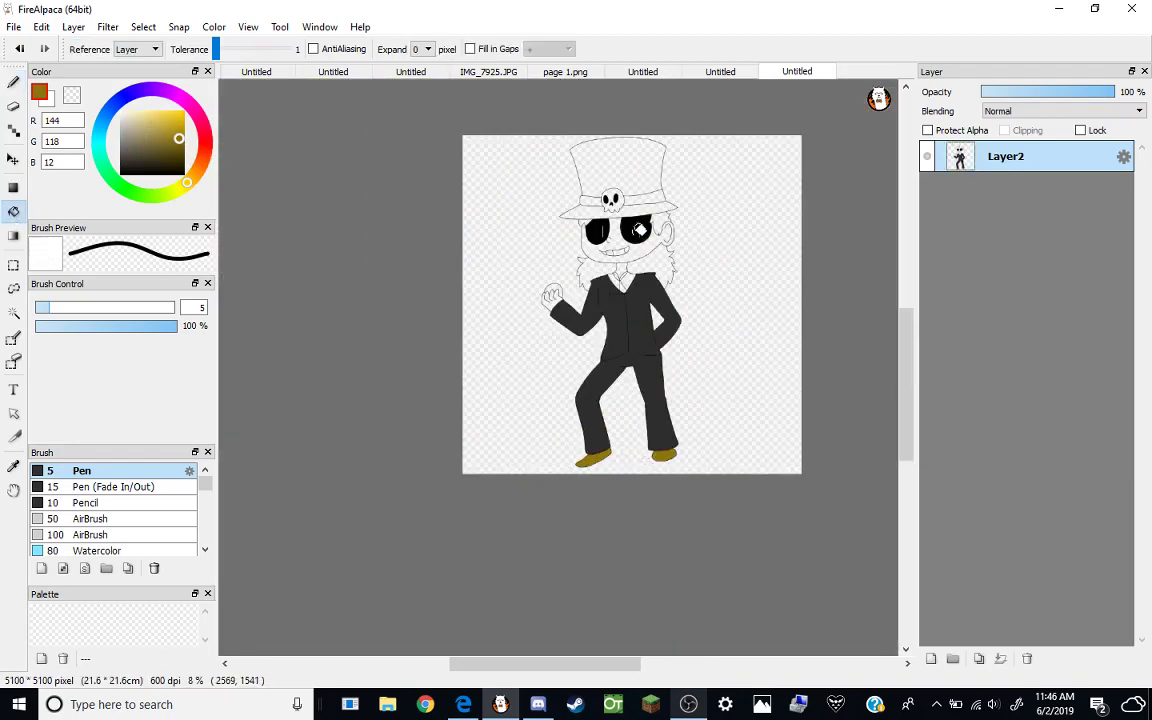
# Fill the teeth of the grin with white sampled from the pupil line.
pyautogui.scroll(4, 640, 230)
pyautogui.keyDown('alt'); pyautogui.click(390, 280); pyautogui.keyUp('alt')
pyautogui.click(398, 332)
pyautogui.click(465, 332)
pyautogui.click(575, 325)
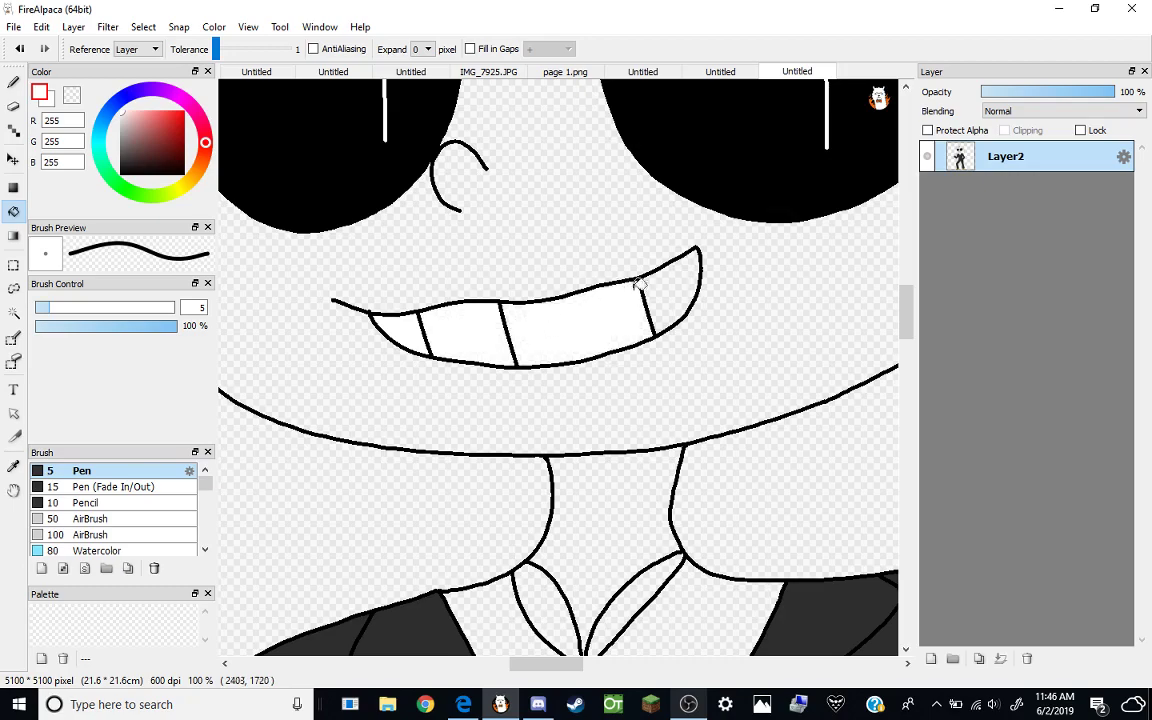
# Fill the shirt front and both collar flaps with white.
pyautogui.scroll(-1, 640, 285)
pyautogui.scroll(2, 573, 545)
pyautogui.click(573, 545)
pyautogui.click(568, 429)
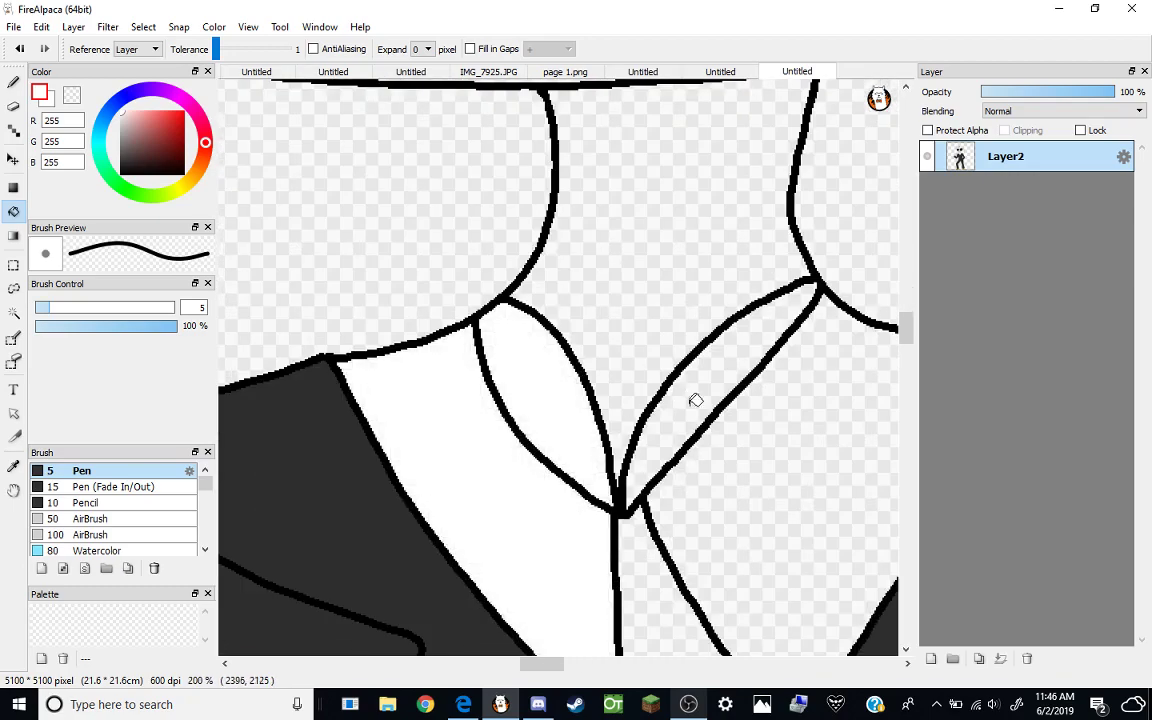
pyautogui.click(695, 400)
# Fill the raised hand, face and neck with a warm off-white skin tone, RGB 255, 253, 246.
pyautogui.scroll(-3, 609, 417)
pyautogui.scroll(1, 609, 417)
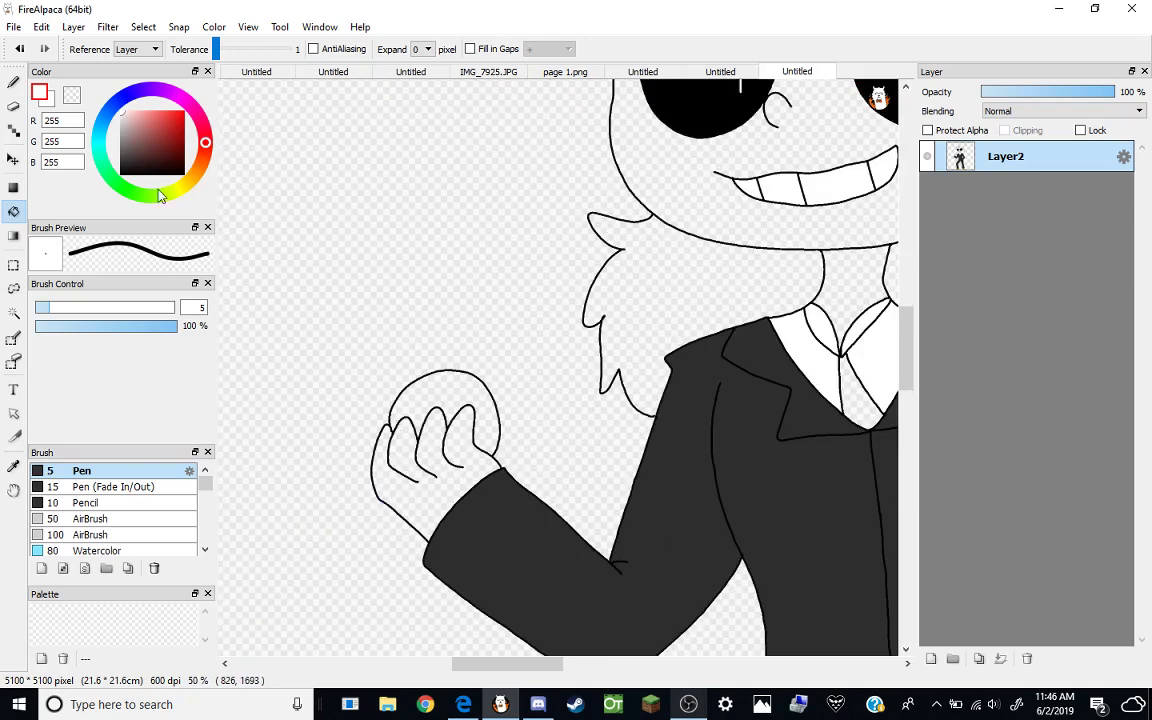
pyautogui.moveTo(160, 195); pyautogui.dragTo(186, 184)
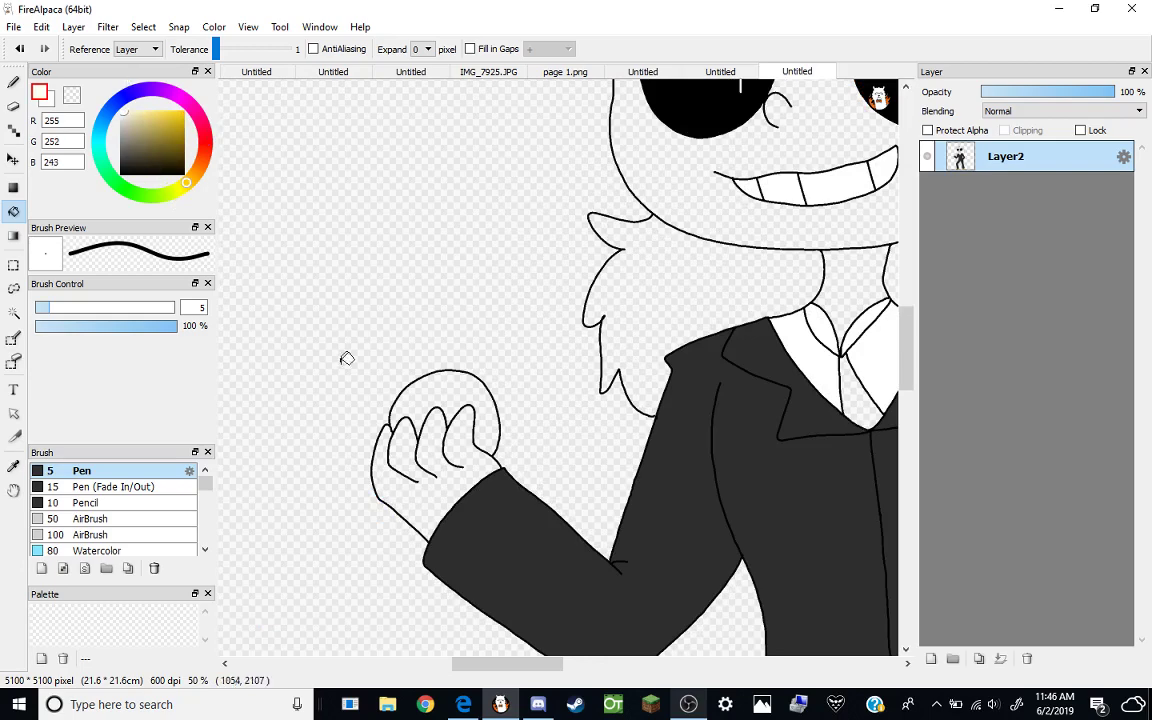
pyautogui.moveTo(126, 160); pyautogui.dragTo(125, 95)
pyautogui.click(440, 440)
pyautogui.scroll(-1, 430, 400)
pyautogui.click(578, 280)
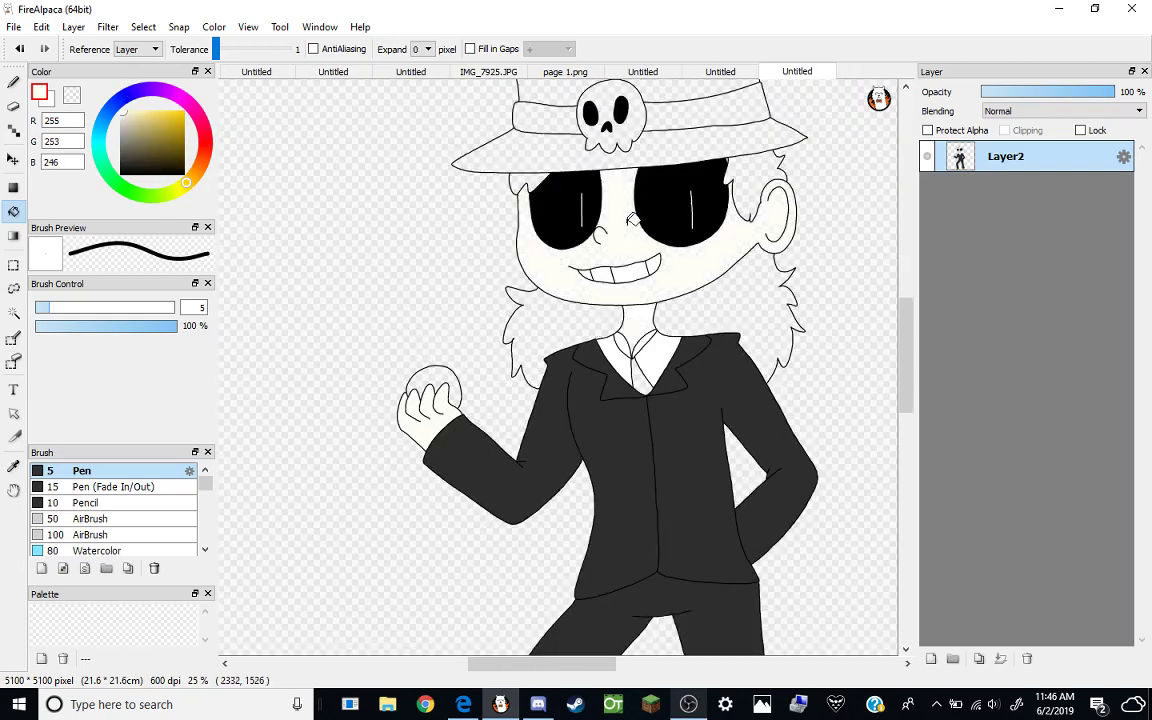
# Fill the hat's crown and brim with near-black, RGB 26, 26, 26, and the skull emblem with white.
pyautogui.scroll(1, 663, 129)
pyautogui.moveTo(120, 125); pyautogui.dragTo(66, 177)
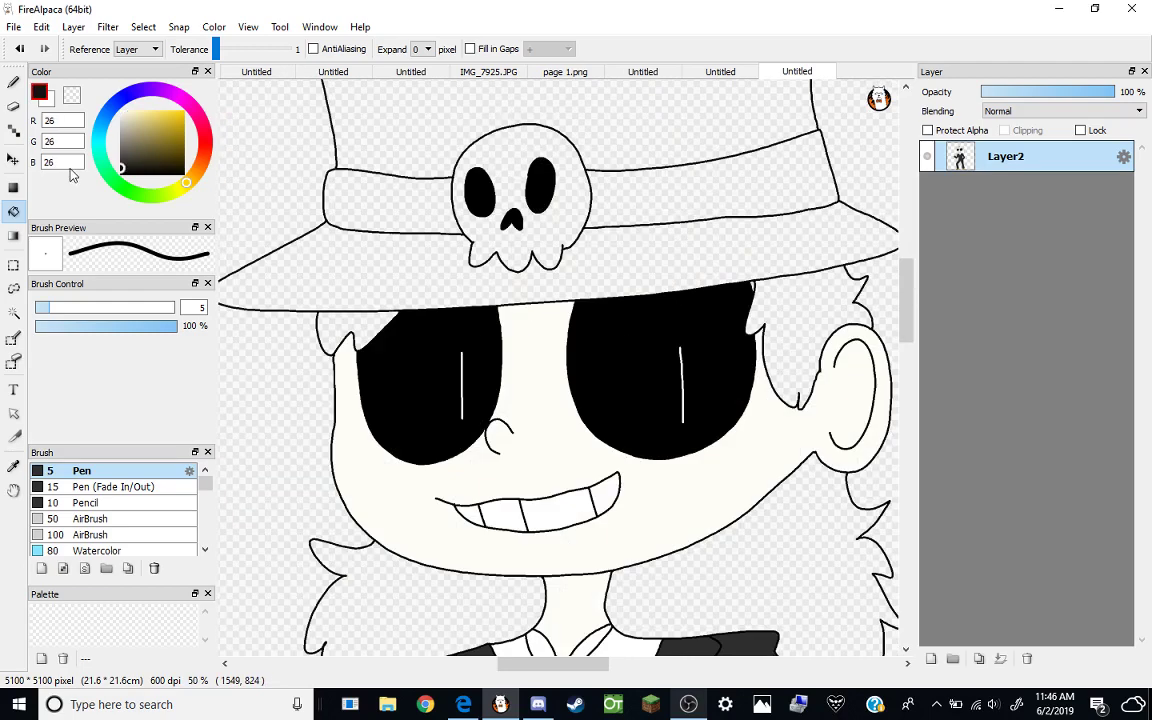
pyautogui.click(390, 257)
pyautogui.click(449, 163)
pyautogui.click(147, 130)
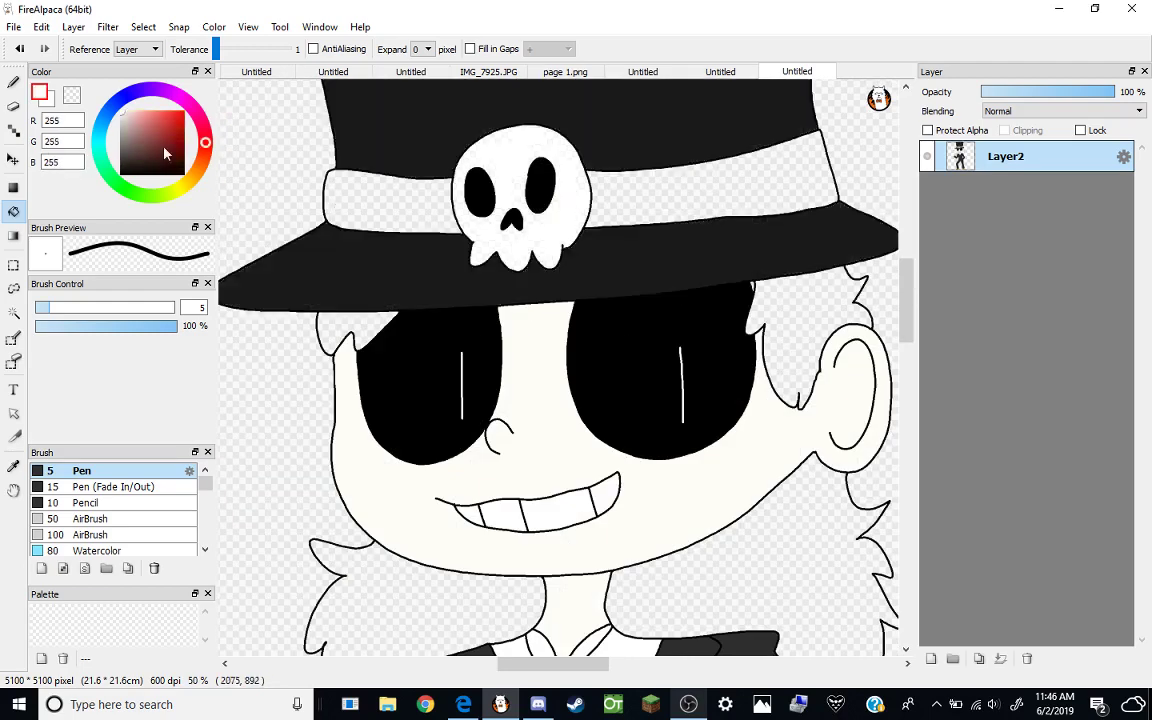
# Fill the hat band on both sides of the skull with gold, RGB 173, 130, 21.
pyautogui.moveTo(189, 146); pyautogui.dragTo(191, 178)
pyautogui.click(176, 137)
pyautogui.click(176, 131)
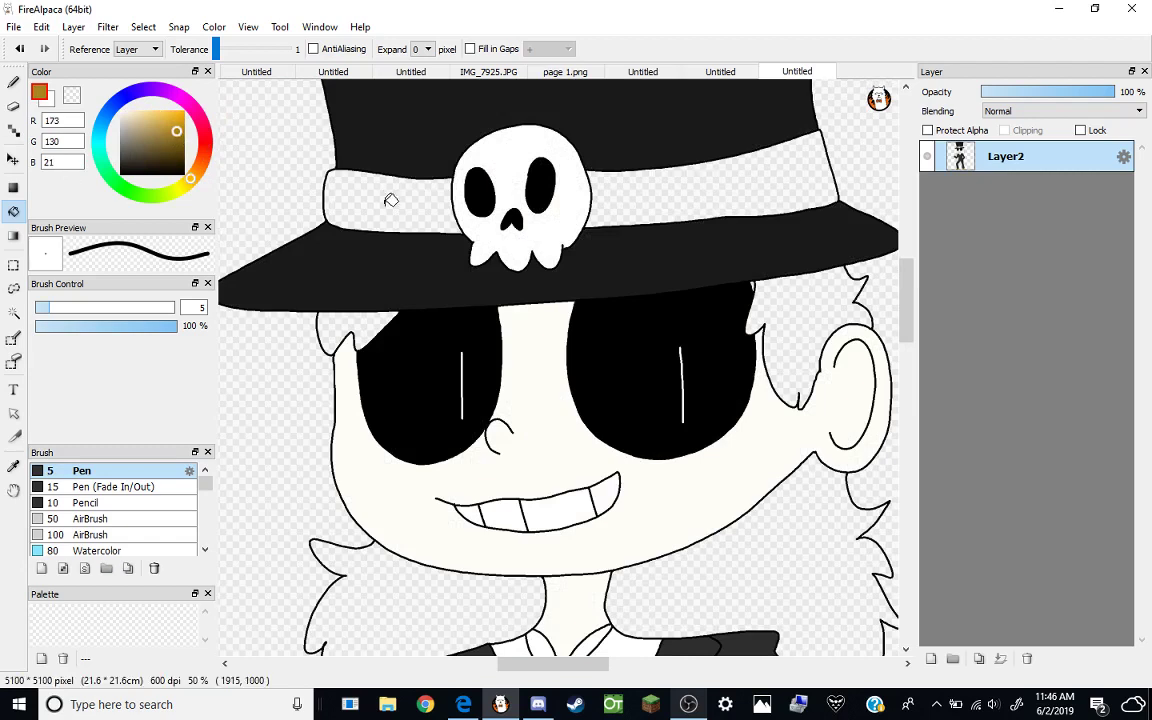
pyautogui.click(388, 195)
pyautogui.click(641, 204)
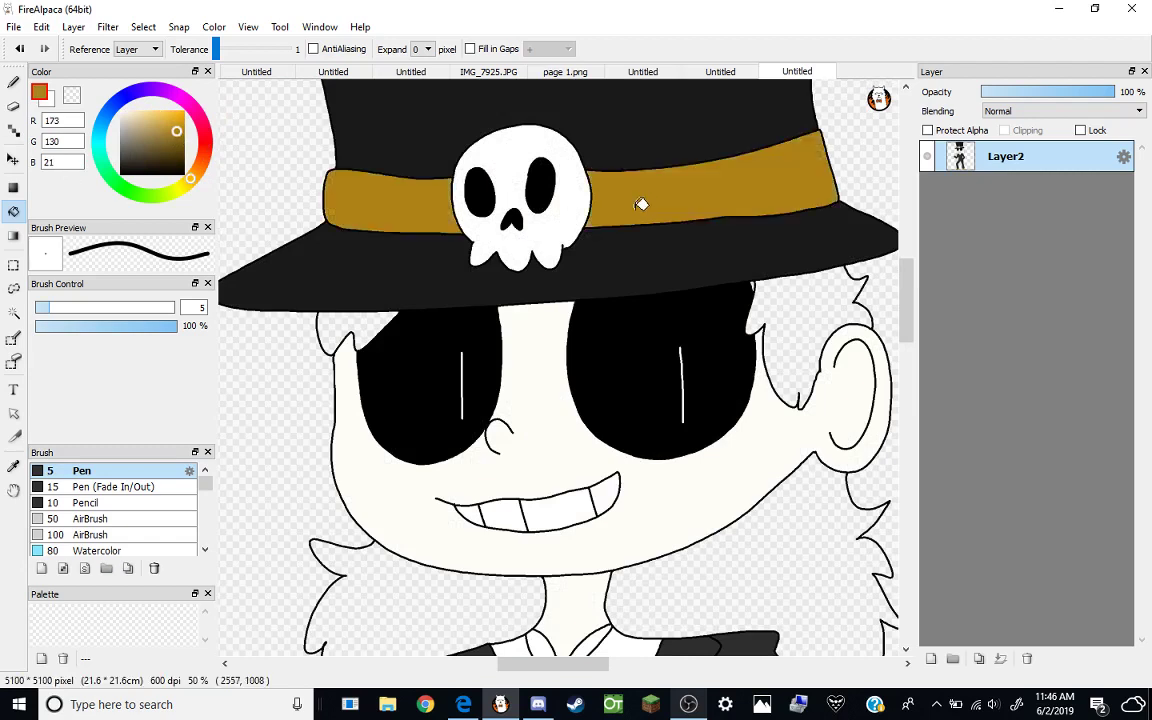
# Fill the hair beside the face and behind the neck with the hat's near-black, RGB 26, 26, 26.
pyautogui.keyDown('alt'); pyautogui.click(400, 285); pyautogui.keyUp('alt')
pyautogui.click(420, 600)
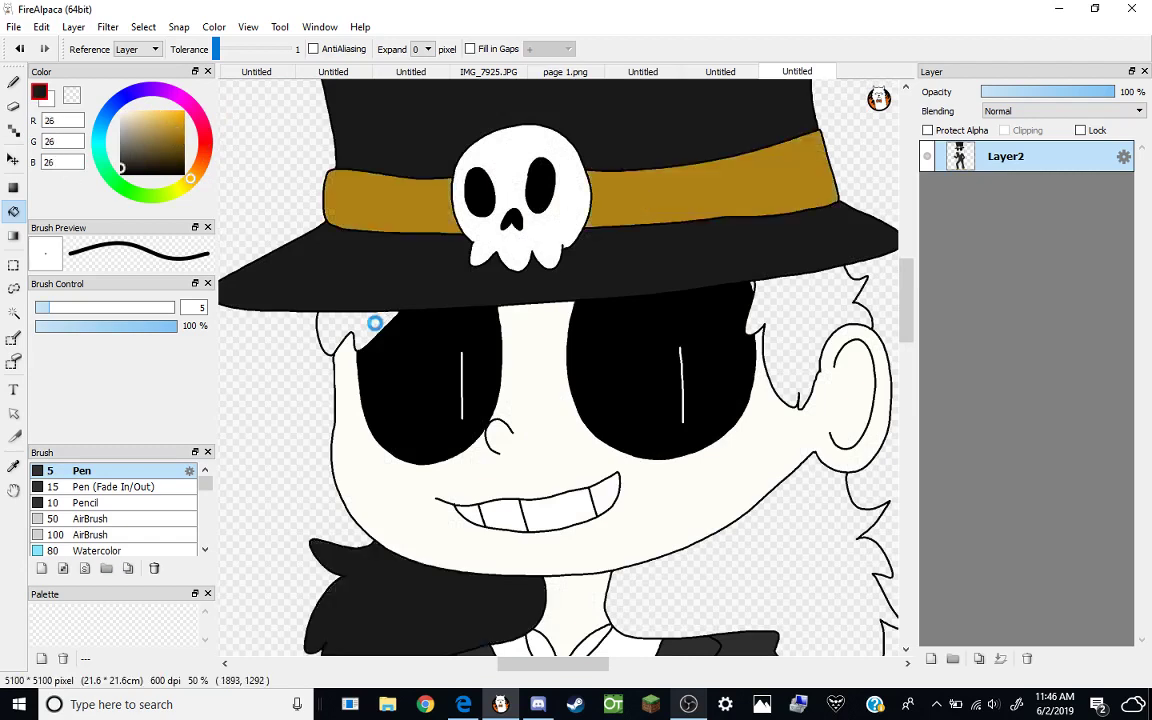
pyautogui.click(374, 323)
pyautogui.click(818, 386)
# Sample the skin tone and select the face area with the Magic Wand.
pyautogui.keyDown('alt'); pyautogui.click(797, 423); pyautogui.keyUp('alt')
pyautogui.scroll(4, 735, 318)
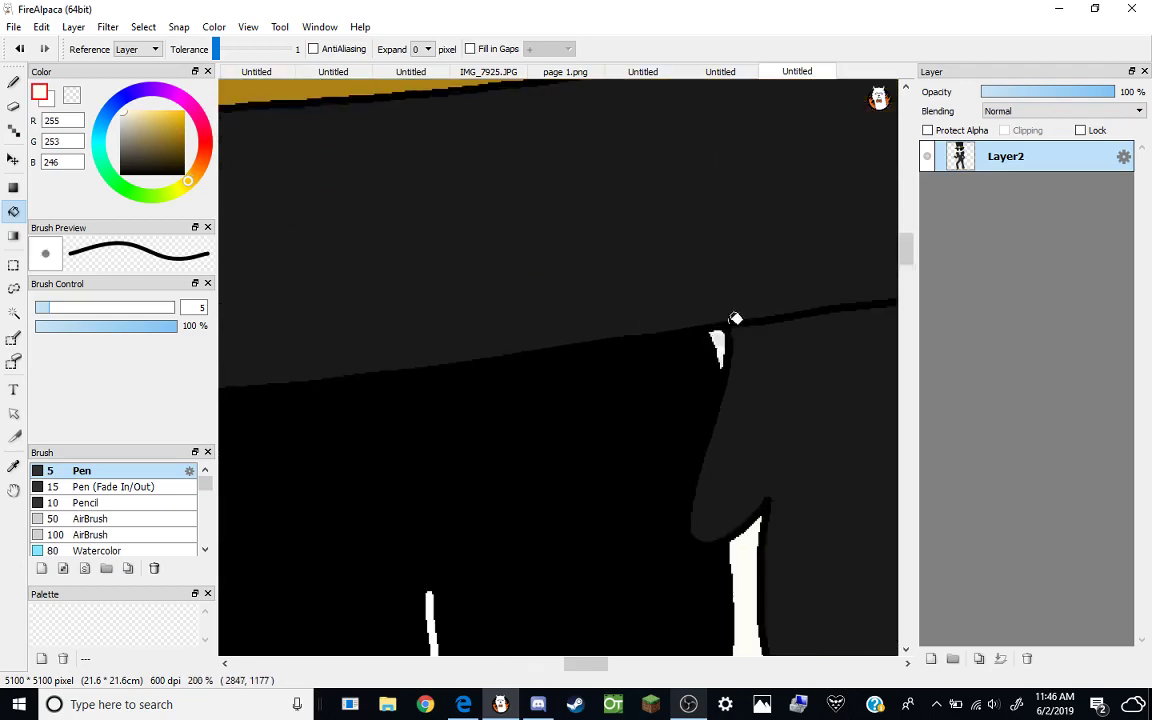
pyautogui.scroll(-4, 720, 345)
pyautogui.click(13, 313)
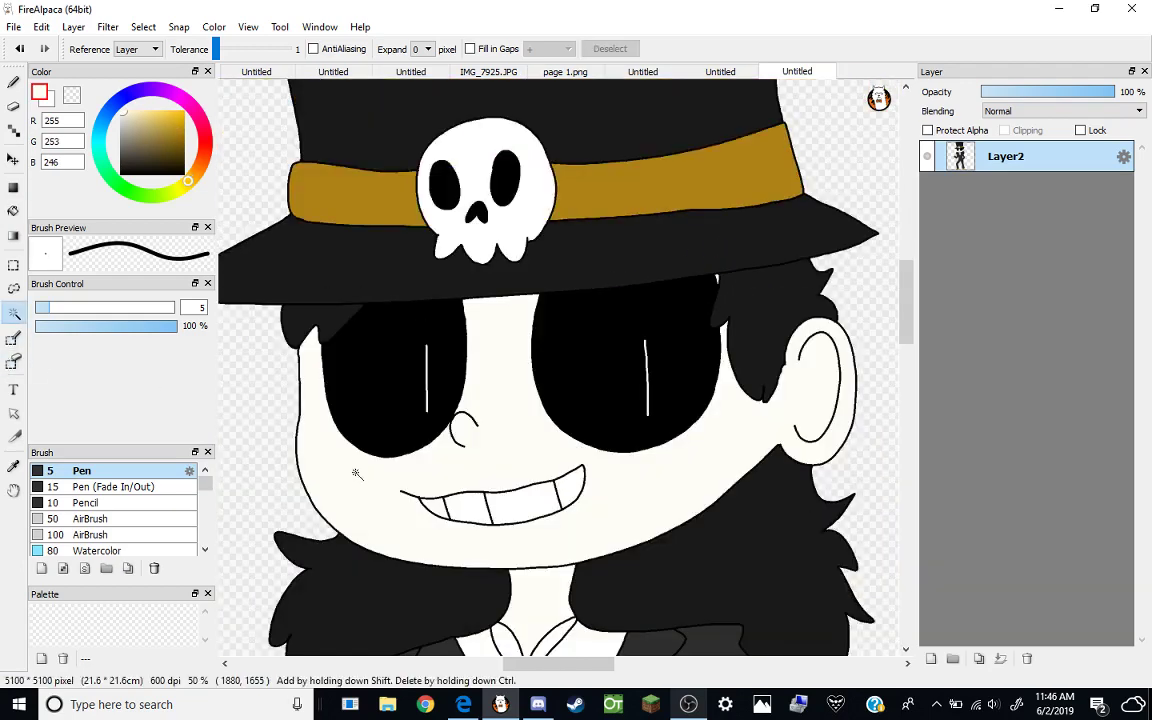
pyautogui.click(352, 473)
# Draw a curved shadow outline beneath each eye with the Pen in greyish beige, RGB 160, 158, 152, and clear the selection.
pyautogui.click(123, 134)
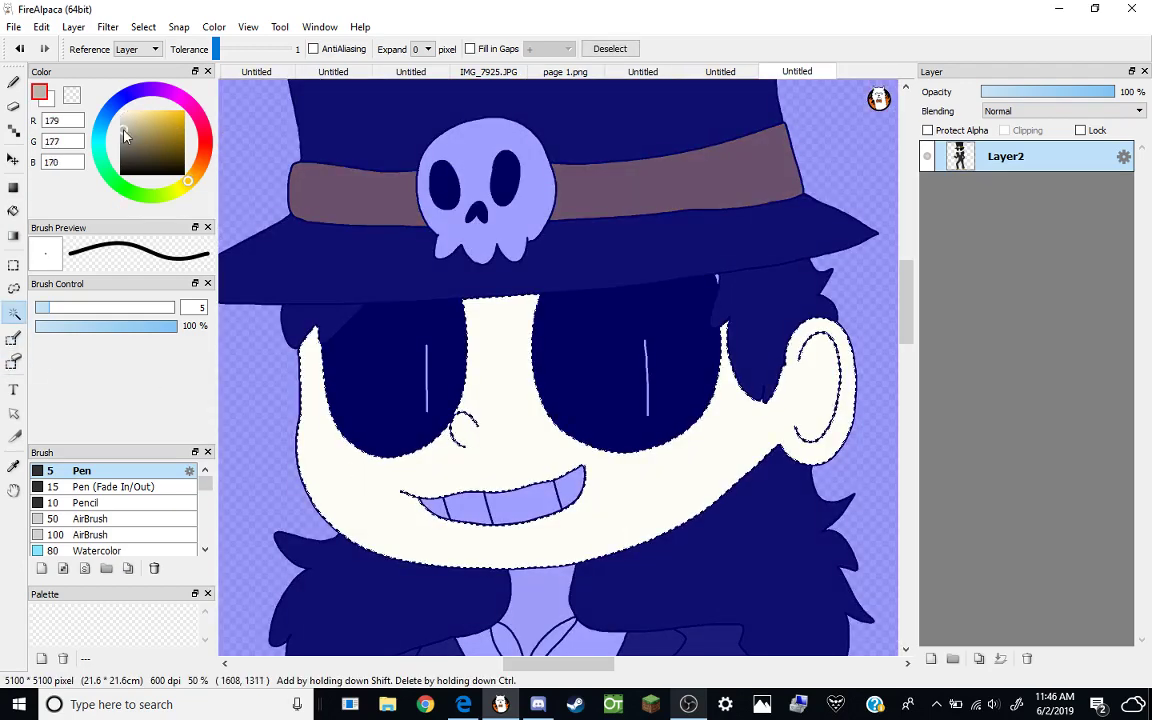
pyautogui.click(13, 82)
pyautogui.hotkey('ctrl', 'd')
pyautogui.scroll(2, 307, 469)
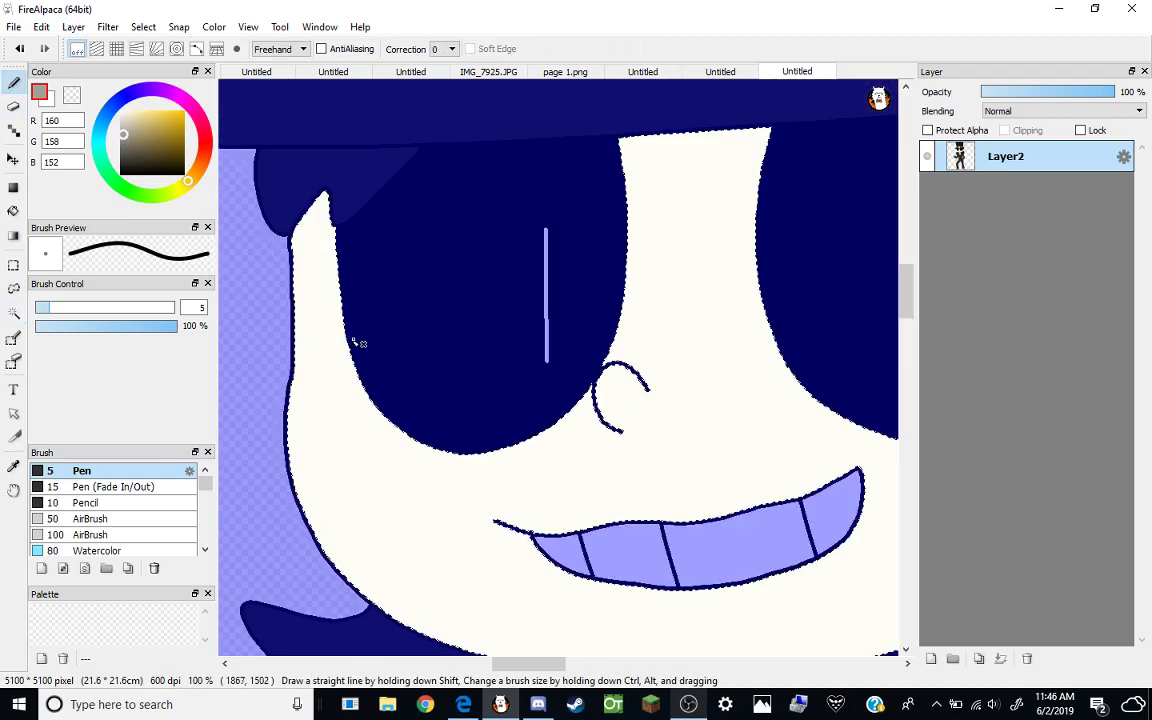
pyautogui.moveTo(349, 352)
pyautogui.mouseDown()
pyautogui.moveTo(367, 420)
pyautogui.moveTo(464, 470)
pyautogui.moveTo(552, 448)
pyautogui.moveTo(584, 413)
pyautogui.mouseUp()
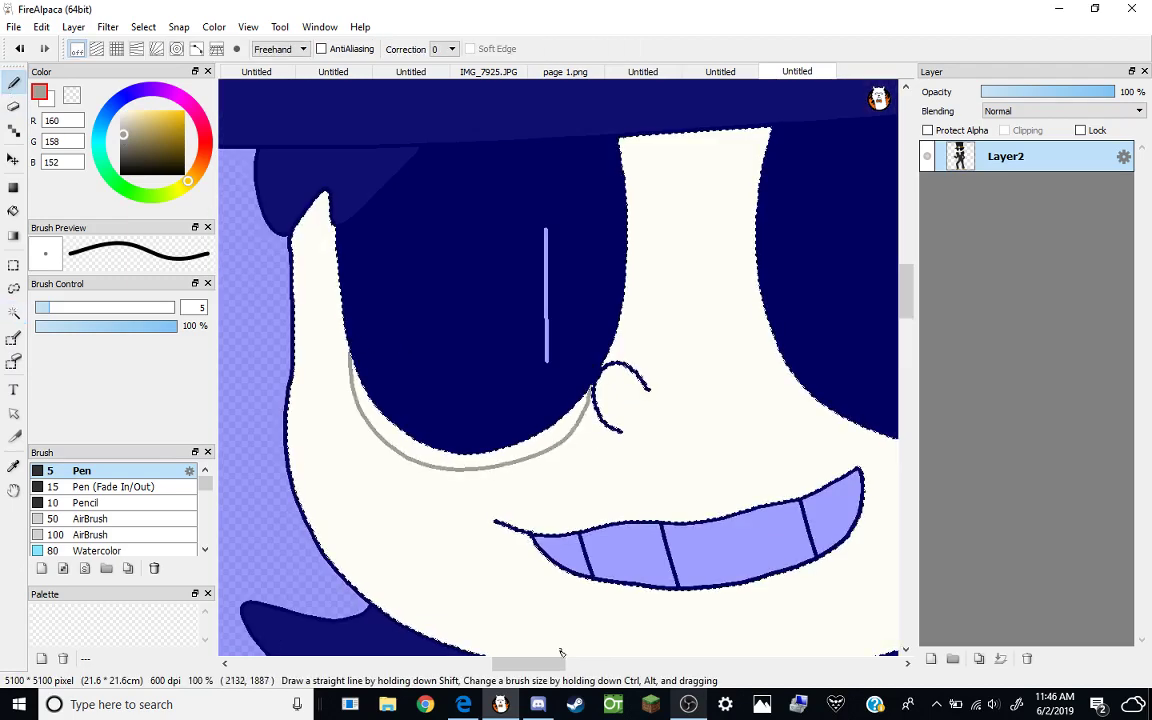
pyautogui.hscroll(5, 540, 345)
pyautogui.moveTo(428, 336)
pyautogui.mouseDown()
pyautogui.moveTo(440, 380)
pyautogui.moveTo(540, 455)
pyautogui.moveTo(643, 467)
pyautogui.moveTo(732, 423)
pyautogui.moveTo(773, 330)
pyautogui.mouseUp()
pyautogui.click(143, 26)
pyautogui.click(135, 100)
# Fill the shadow crescents under both eyes with the same greyish beige and check them for gaps.
pyautogui.click(13, 210)
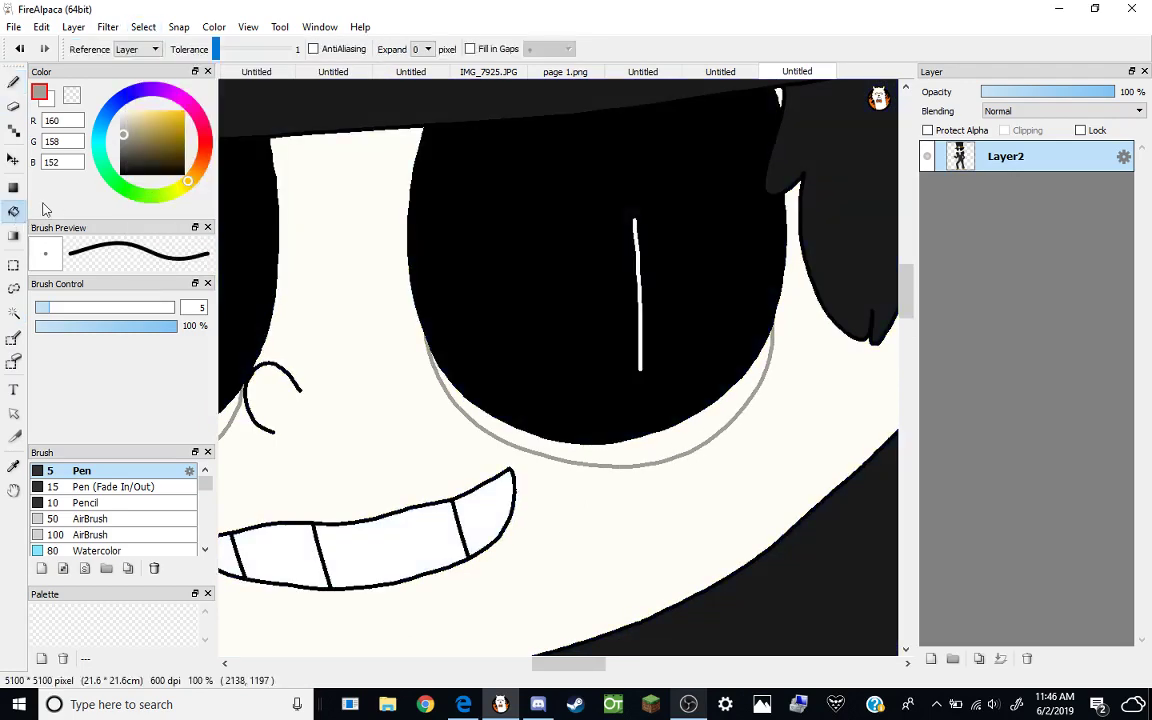
pyautogui.click(557, 448)
pyautogui.scroll(6, 424, 339)
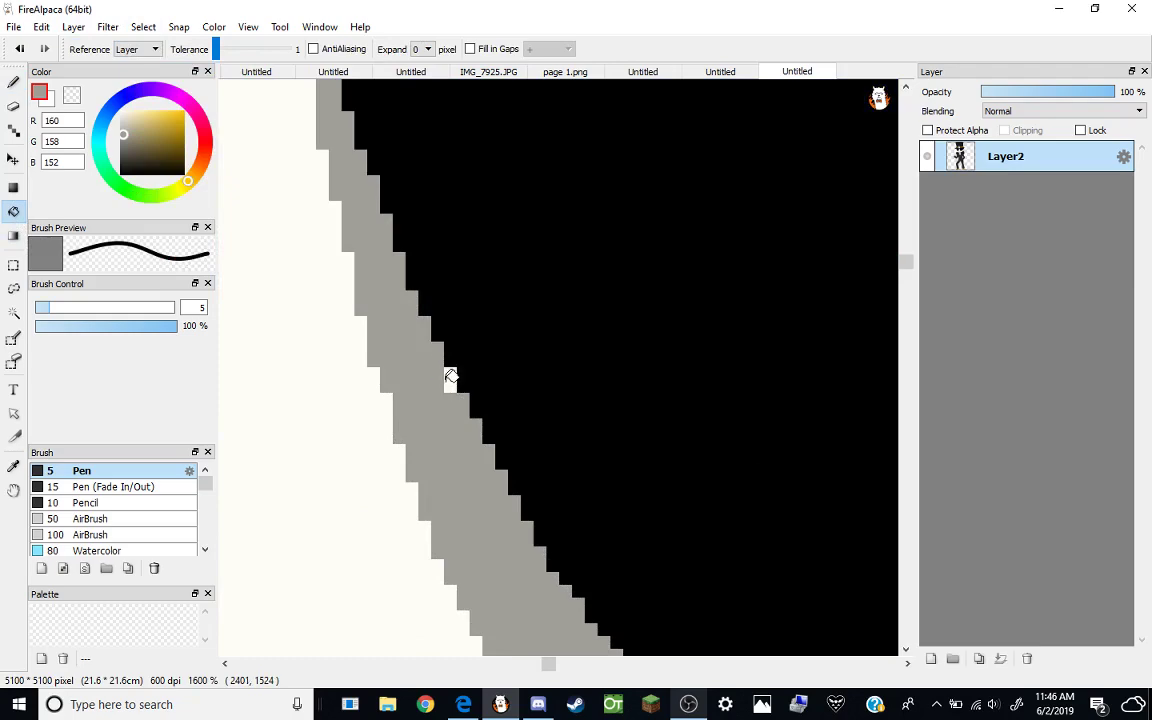
pyautogui.scroll(-5, 451, 376)
pyautogui.scroll(3, 324, 401)
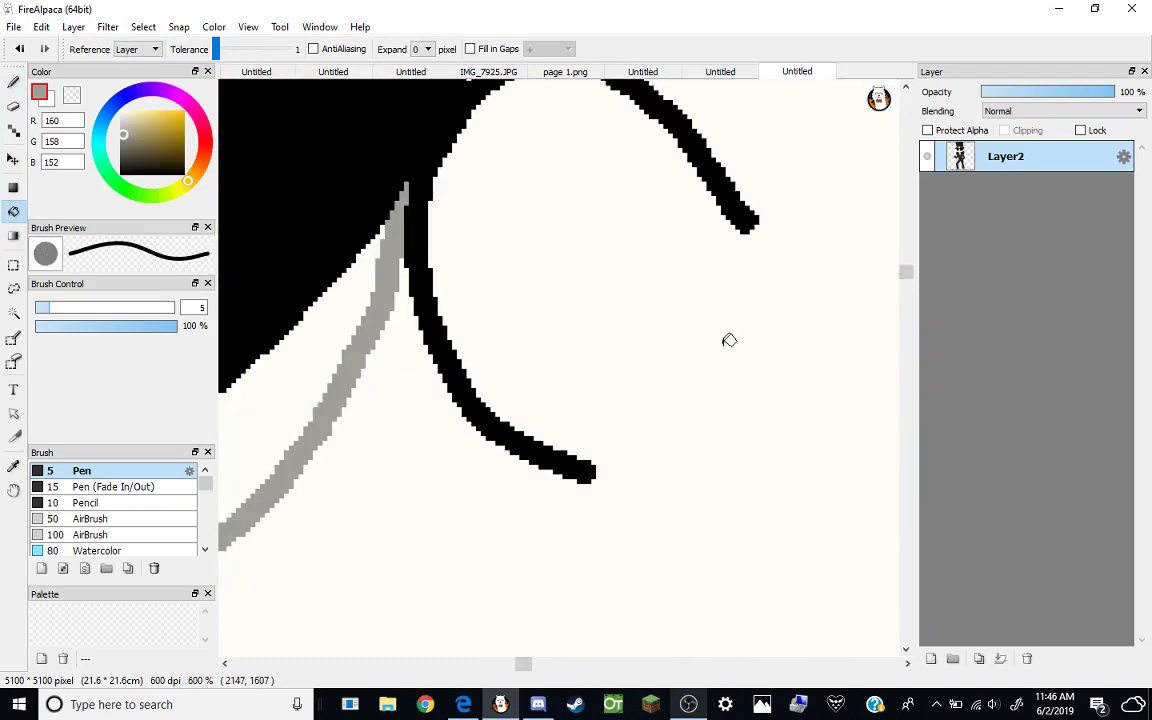
pyautogui.scroll(-2, 729, 340)
pyautogui.scroll(-2, 558, 360)
pyautogui.scroll(2, 504, 246)
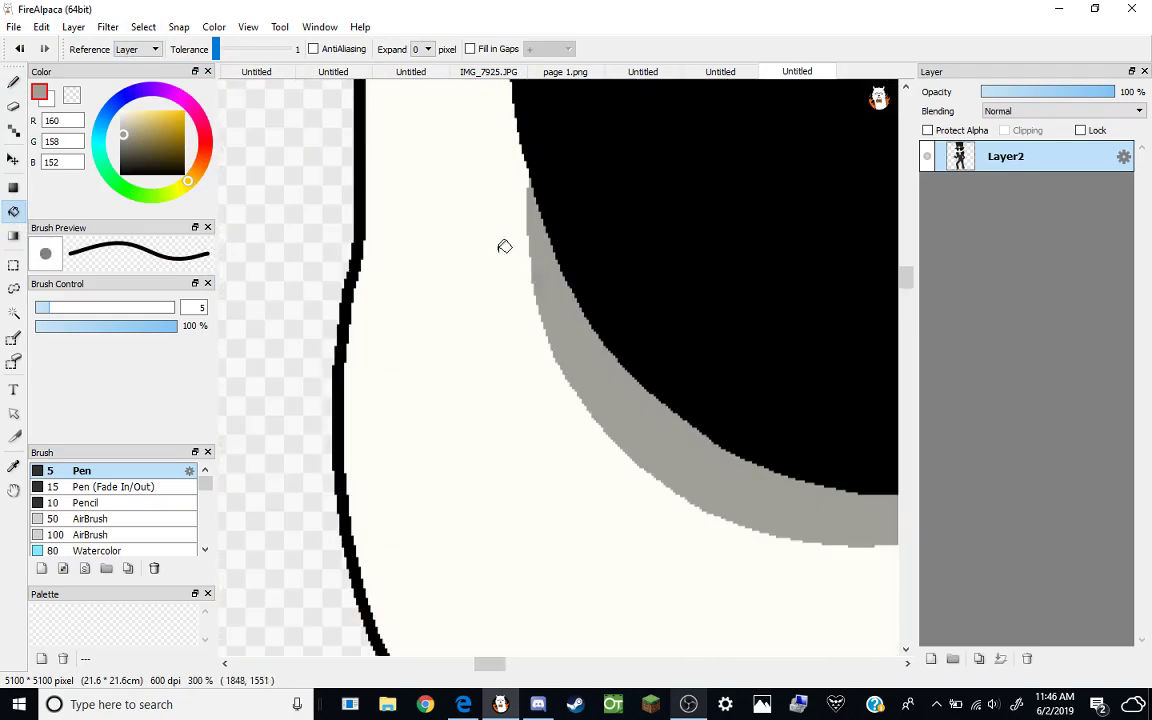
pyautogui.scroll(-8, 504, 246)
pyautogui.scroll(2, 427, 357)
pyautogui.scroll(-1, 427, 357)
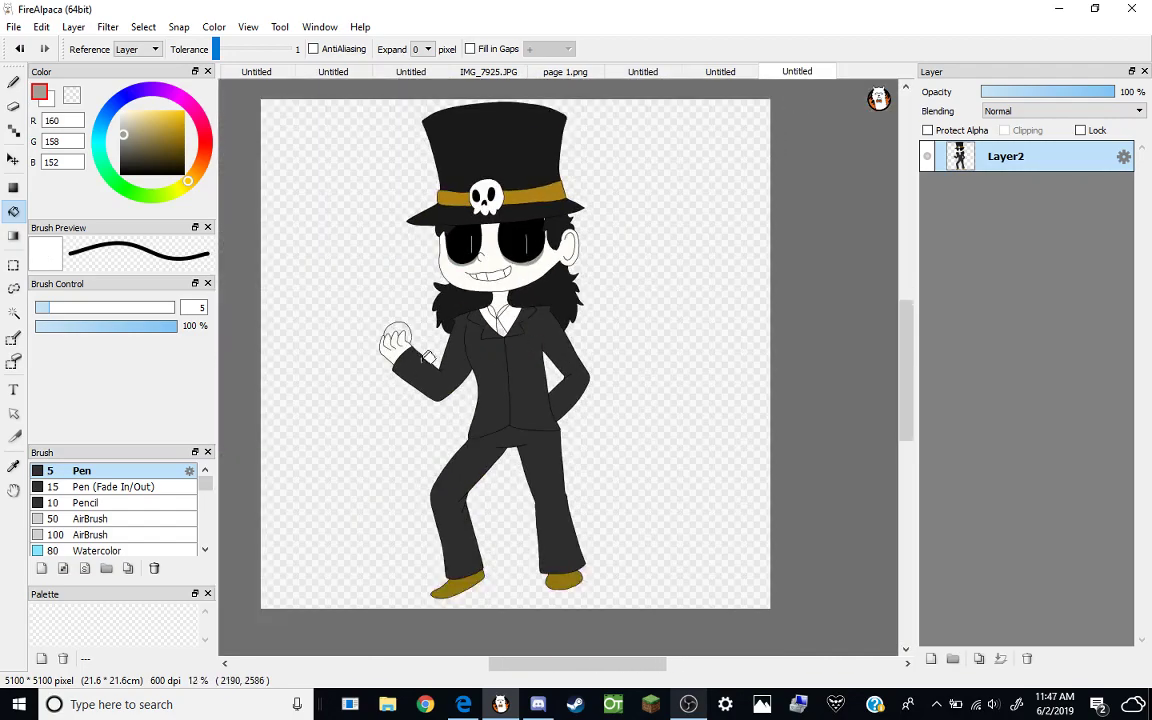
# Fill the ball in the hand with red, RGB 220, 11, 17, and paint a pale pink highlight, RGB 255, 199, 200, on it.
pyautogui.scroll(3, 427, 357)
pyautogui.click(205, 143)
pyautogui.click(181, 121)
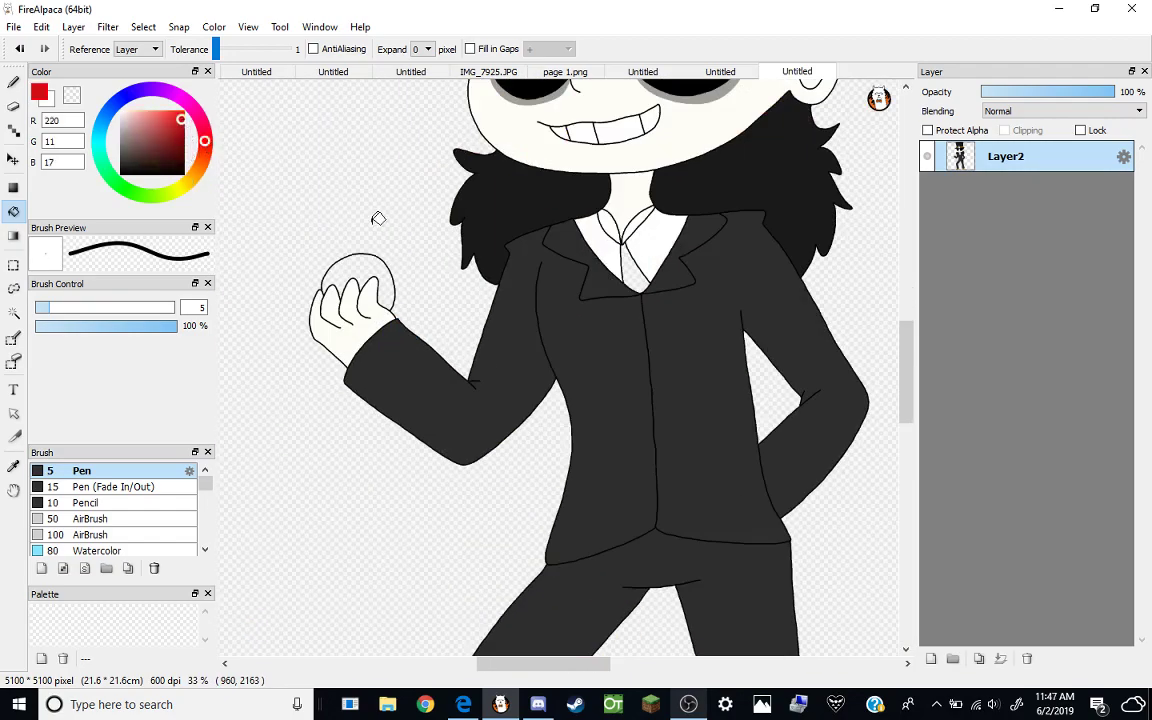
pyautogui.scroll(3, 334, 262)
pyautogui.click(324, 238)
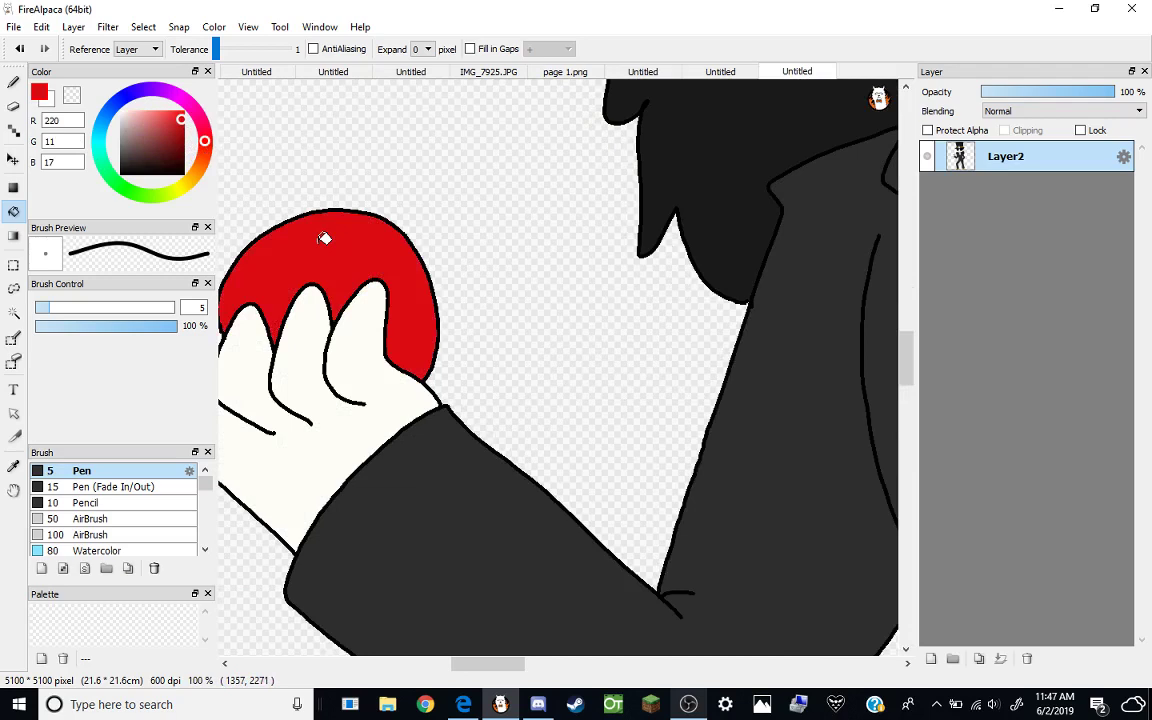
pyautogui.click(13, 82)
pyautogui.click(136, 118)
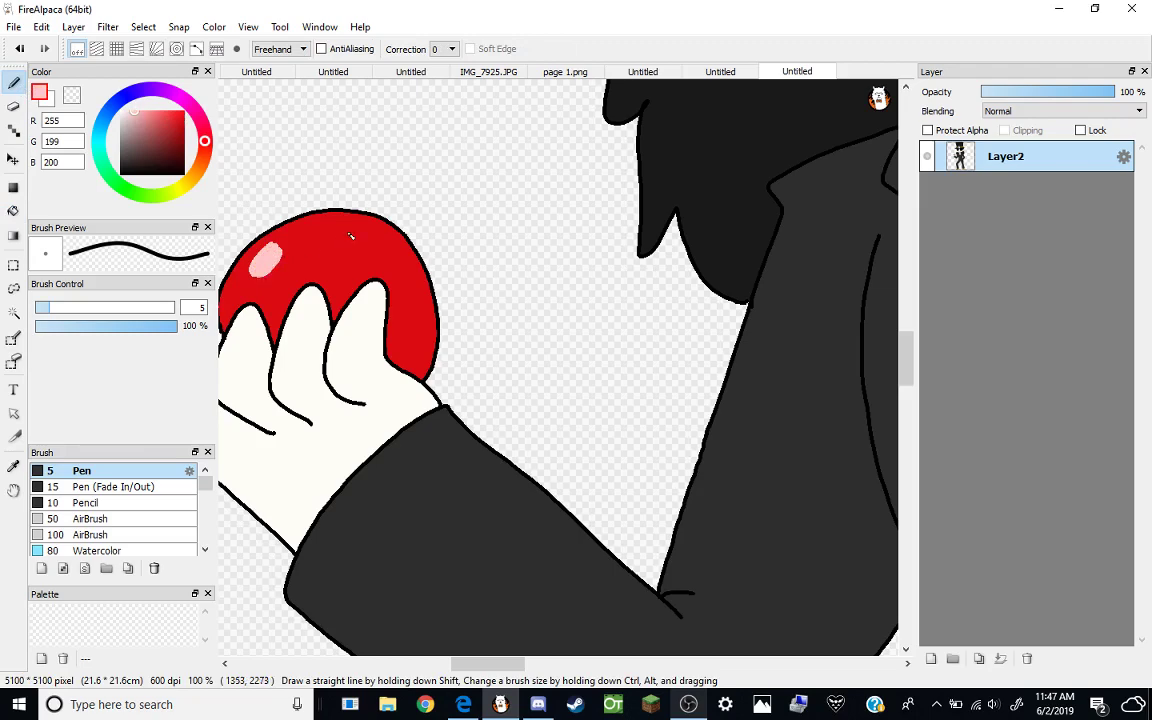
# Fill the tie with bright red, RGB 227, 8, 16.
pyautogui.scroll(-5, 350, 235)
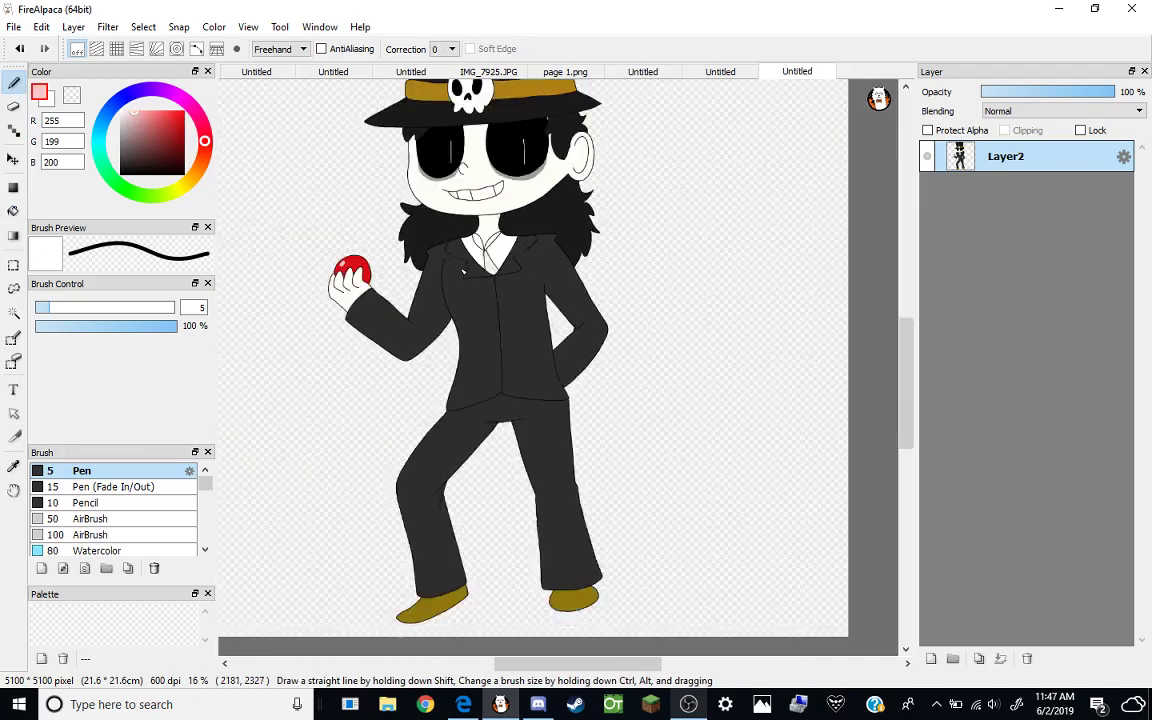
pyautogui.scroll(4, 474, 326)
pyautogui.click(181, 117)
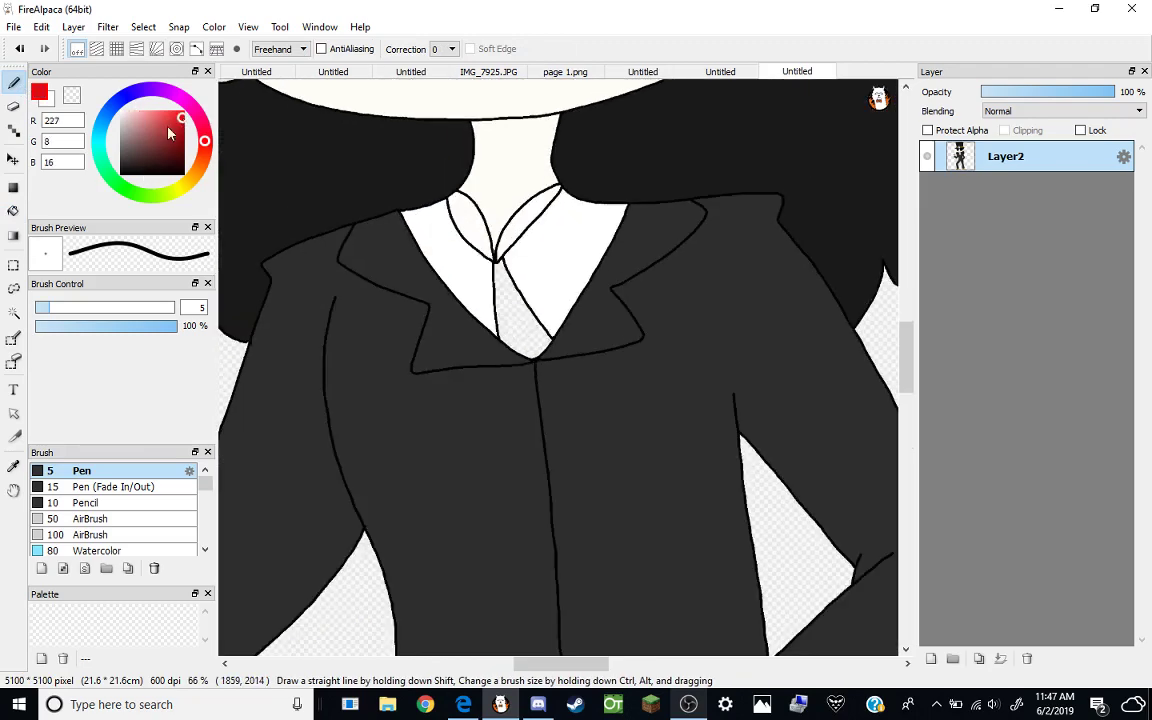
pyautogui.click(13, 210)
pyautogui.click(521, 298)
# Set the colour to mid grey, RGB 125, 125, 125, and select the coat, sleeves and trousers with the Magic Wand.
pyautogui.scroll(-4, 533, 255)
pyautogui.scroll(1, 524, 262)
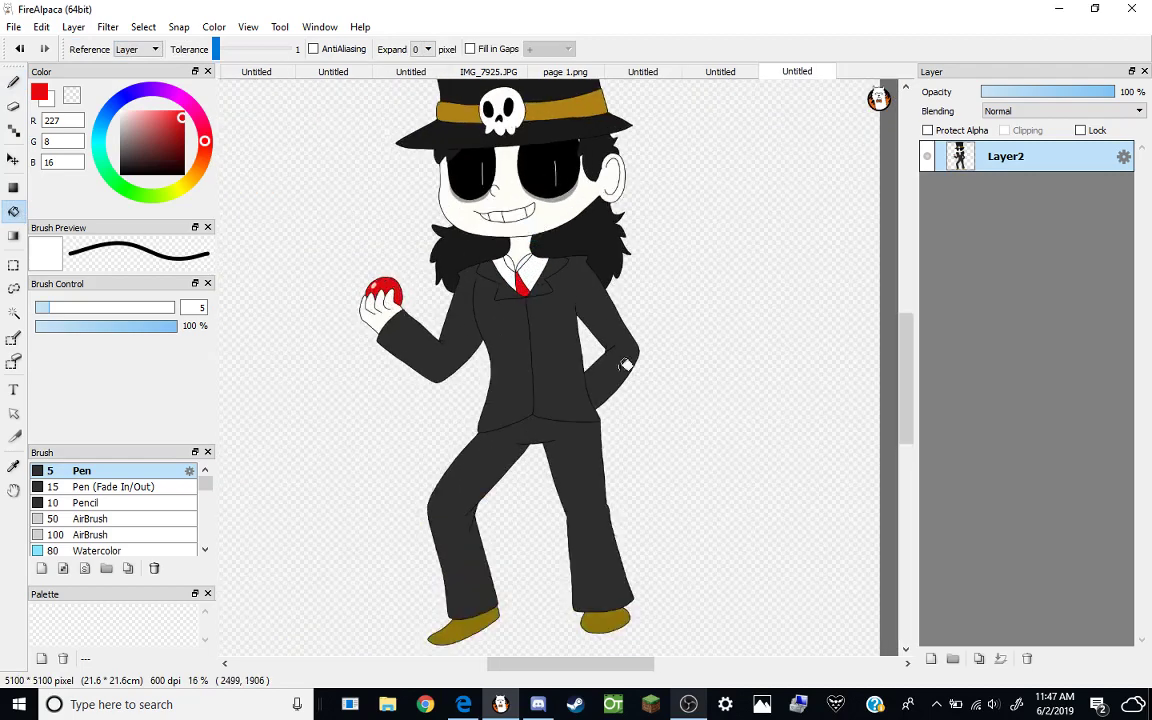
pyautogui.scroll(-1, 573, 258)
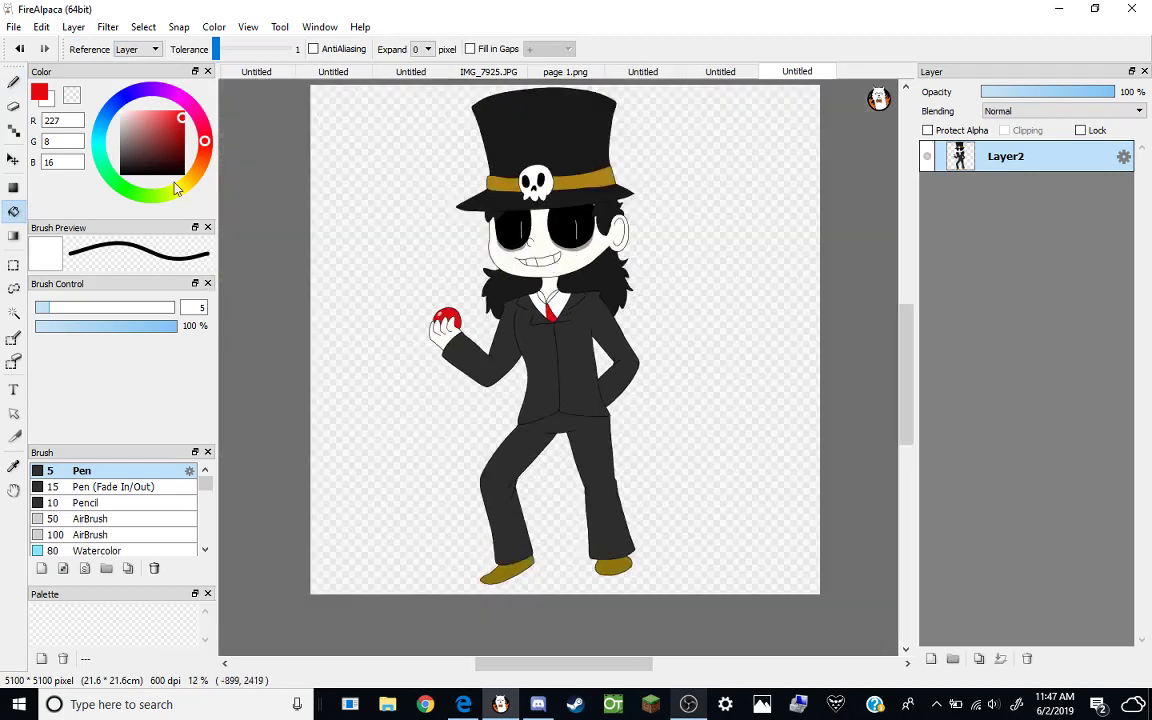
pyautogui.moveTo(135, 132); pyautogui.dragTo(90, 138)
pyautogui.click(13, 313)
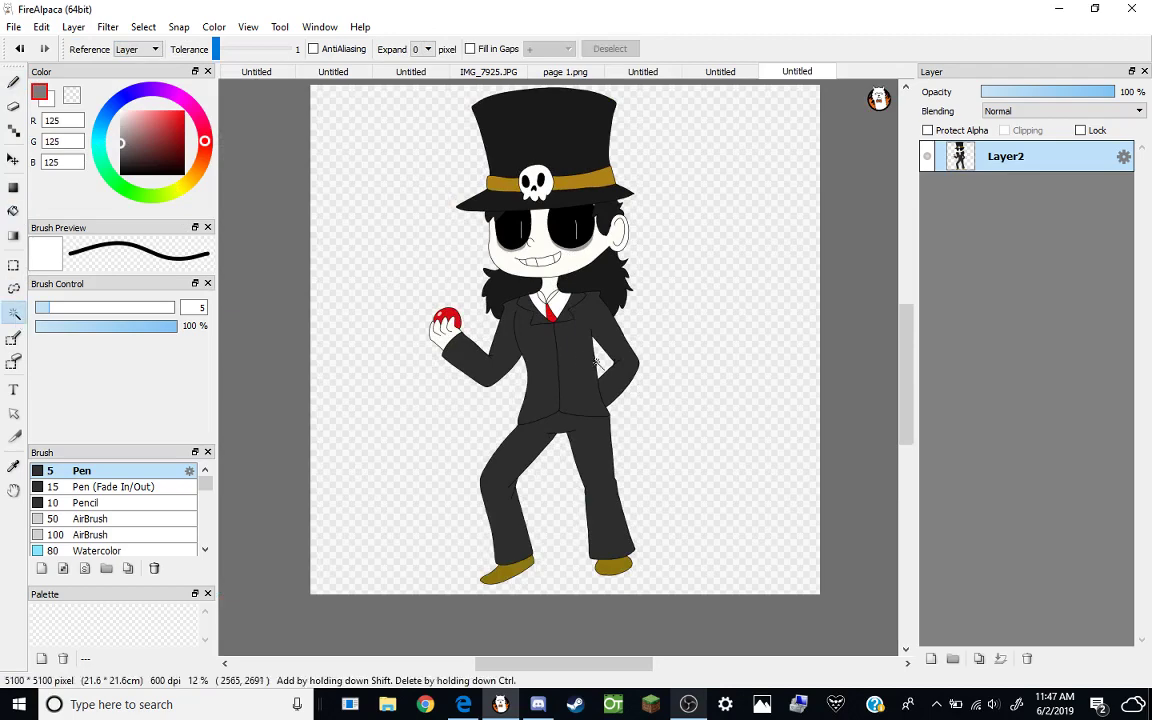
pyautogui.scroll(2, 597, 363)
pyautogui.click(486, 483)
pyautogui.keyDown('shift'); pyautogui.click(489, 429); pyautogui.keyUp('shift')
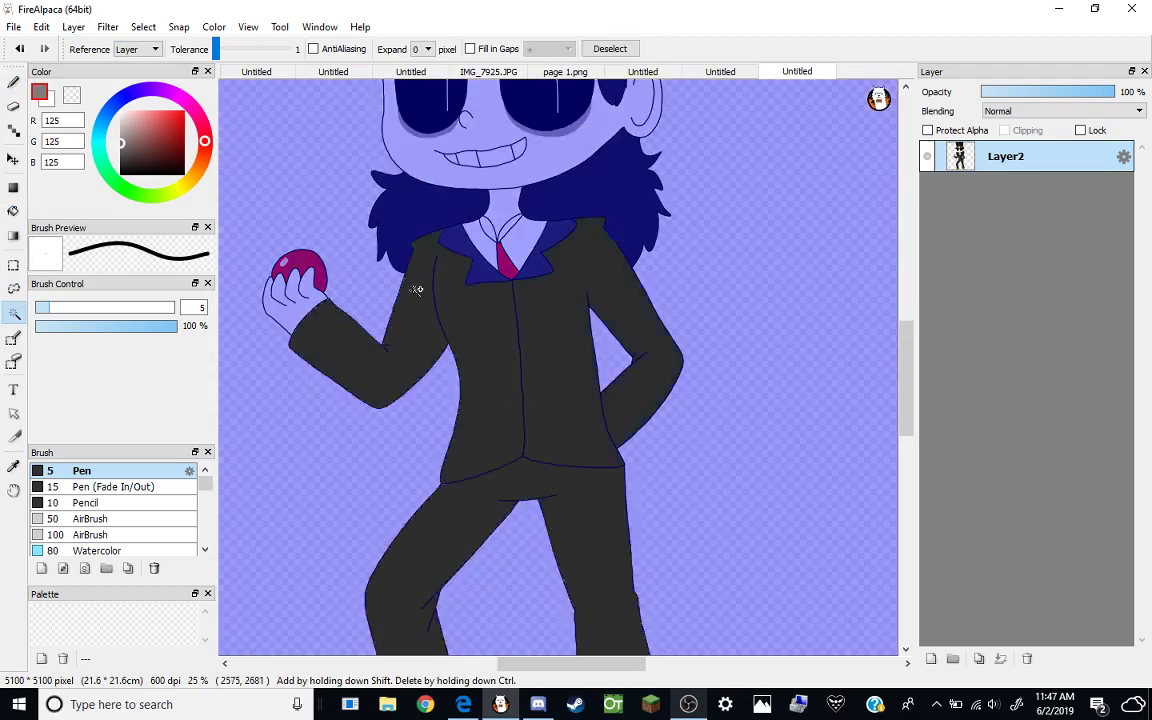
# Draw thin grey swirls on the coat front and both sleeves with the Pen.
pyautogui.click(13, 82)
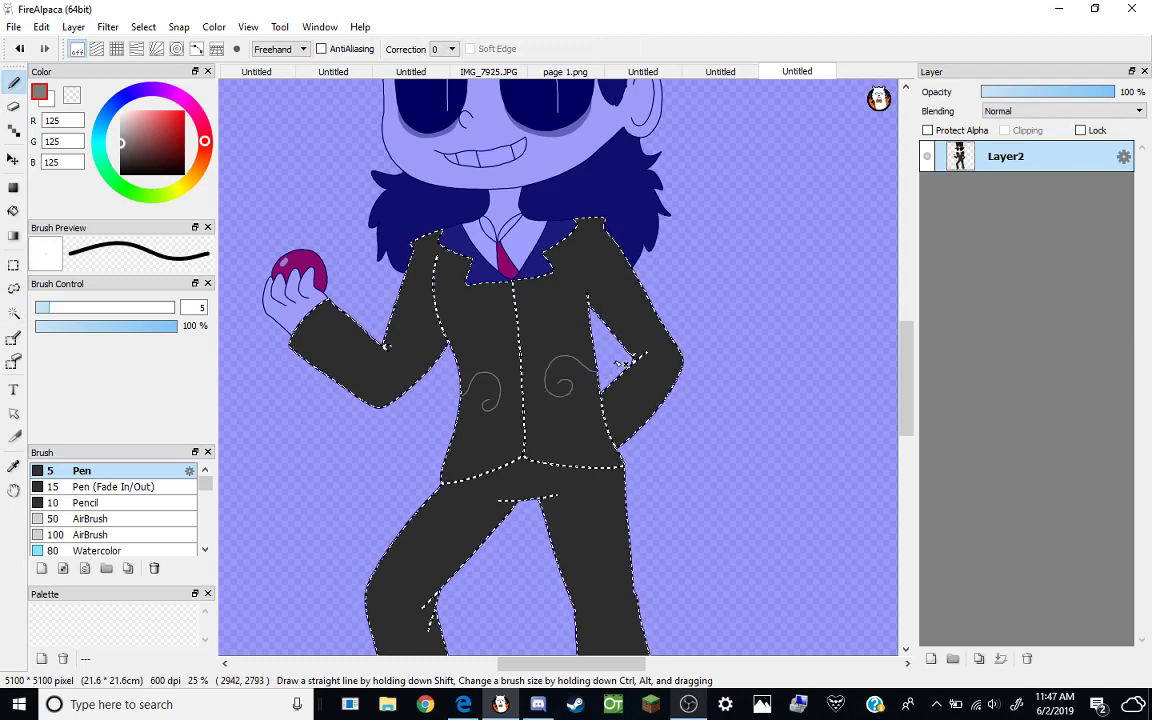
pyautogui.moveTo(362, 338); pyautogui.dragTo(372, 352)
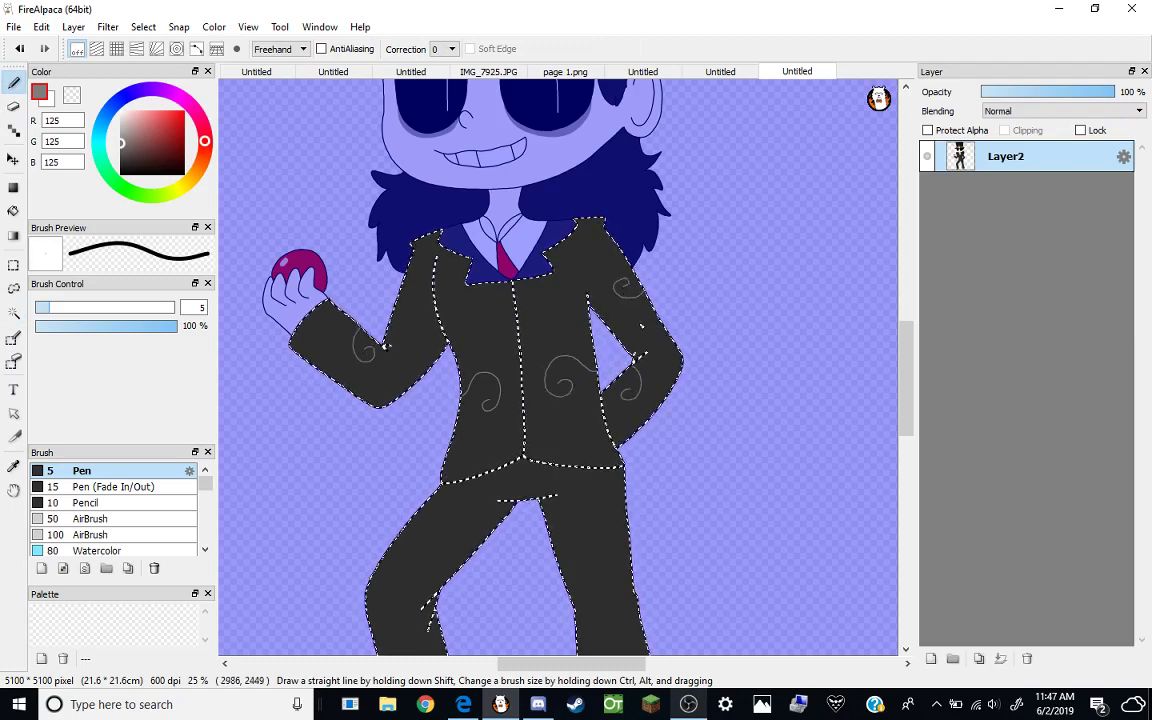
pyautogui.moveTo(420, 286); pyautogui.dragTo(412, 300)
# Draw thin grey swirls on the thighs and lower legs of the trousers and clear the selection.
pyautogui.moveTo(905, 345); pyautogui.dragTo(905, 390)
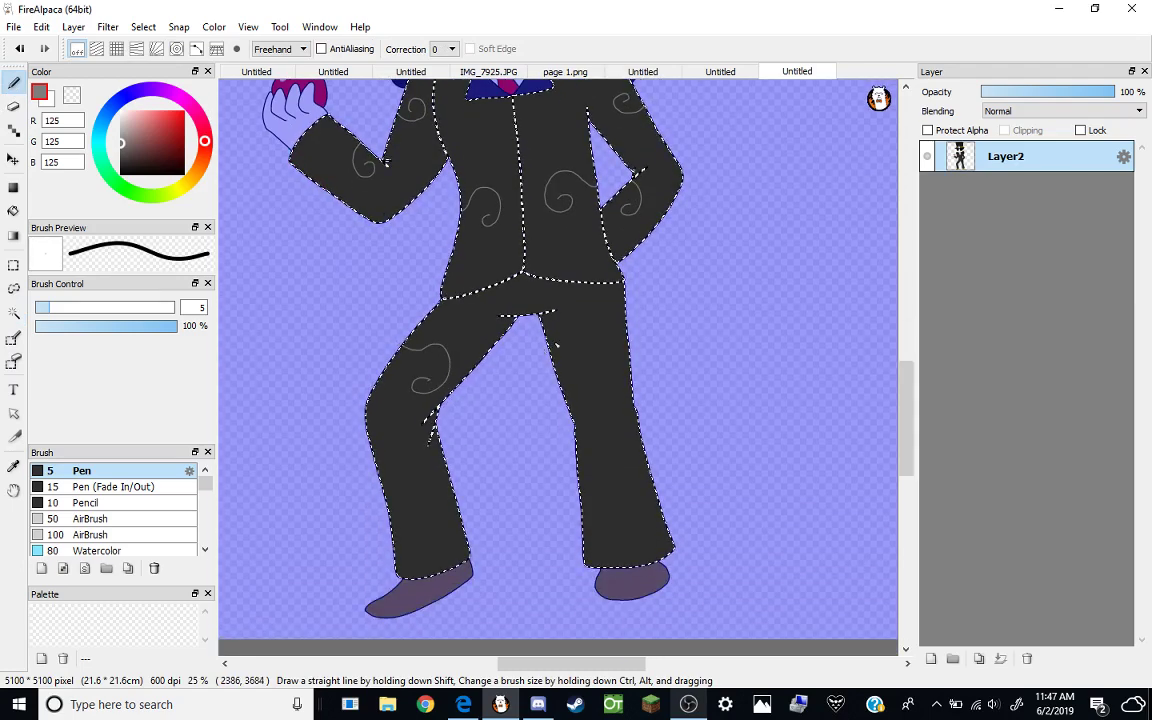
pyautogui.hotkey('ctrl', 'd')
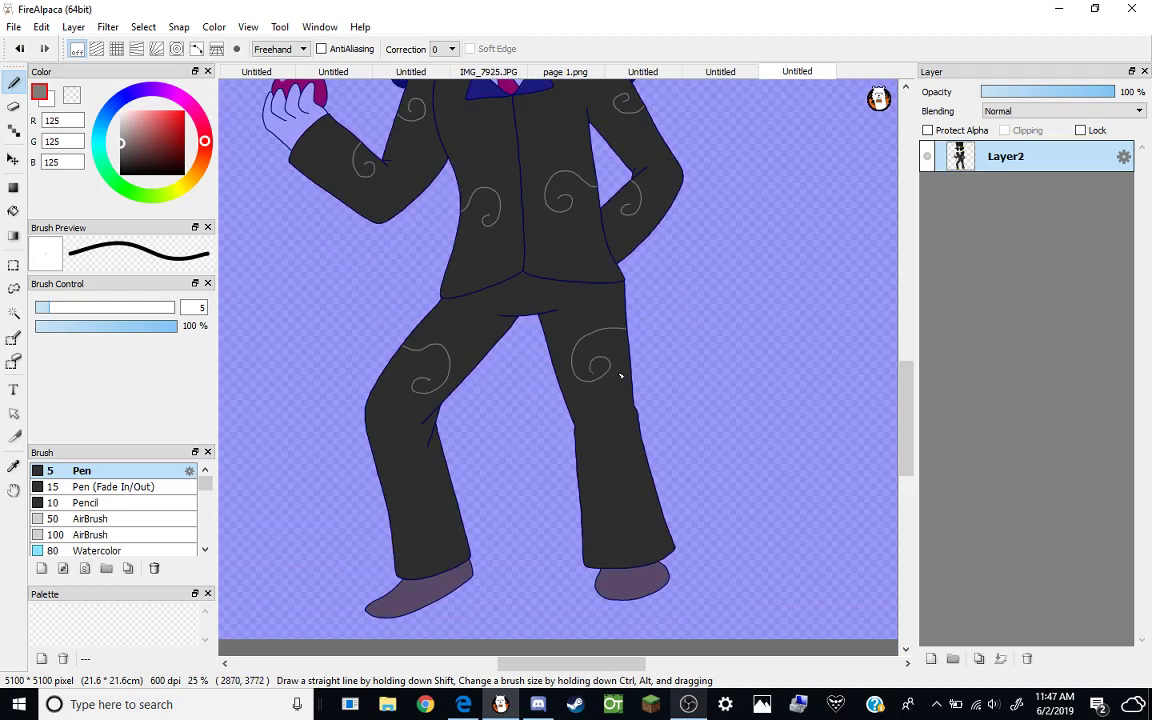
pyautogui.hotkey('ctrl', 'z')
pyautogui.moveTo(402, 506)
pyautogui.mouseDown()
pyautogui.moveTo(424, 492)
pyautogui.moveTo(412, 500)
pyautogui.mouseUp()
pyautogui.scroll(-3, 584, 443)
pyautogui.scroll(3, 584, 443)
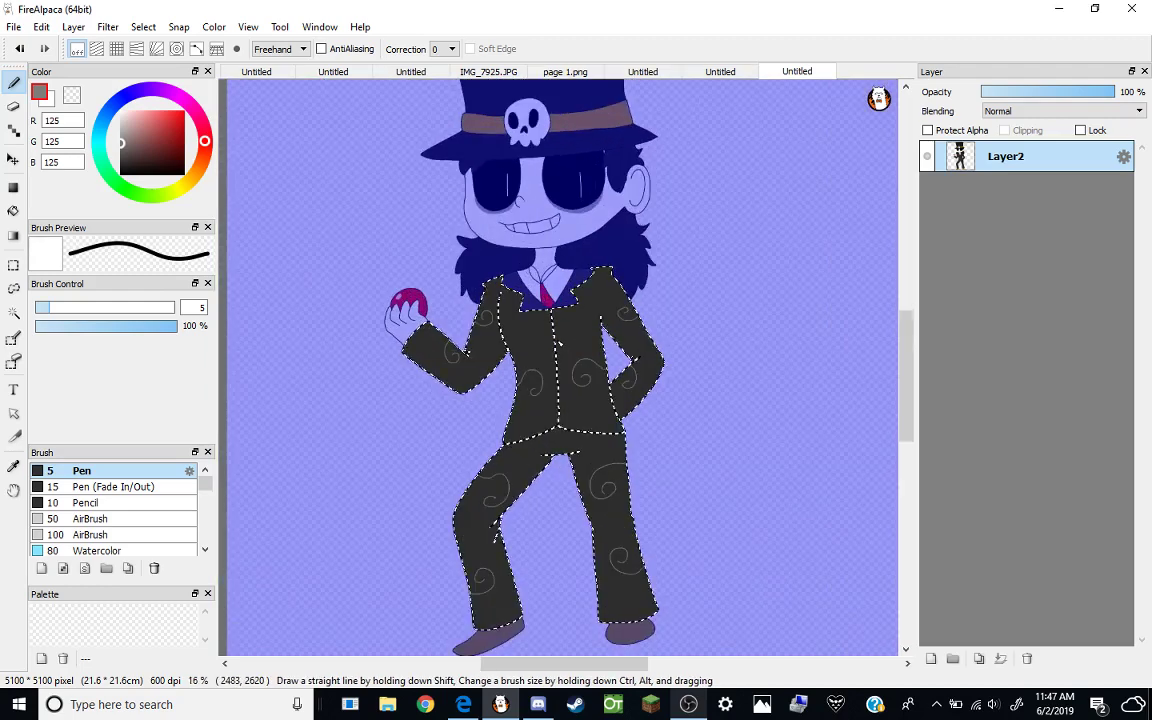
pyautogui.scroll(-2, 584, 443)
pyautogui.click(148, 29)
pyautogui.click(170, 62)
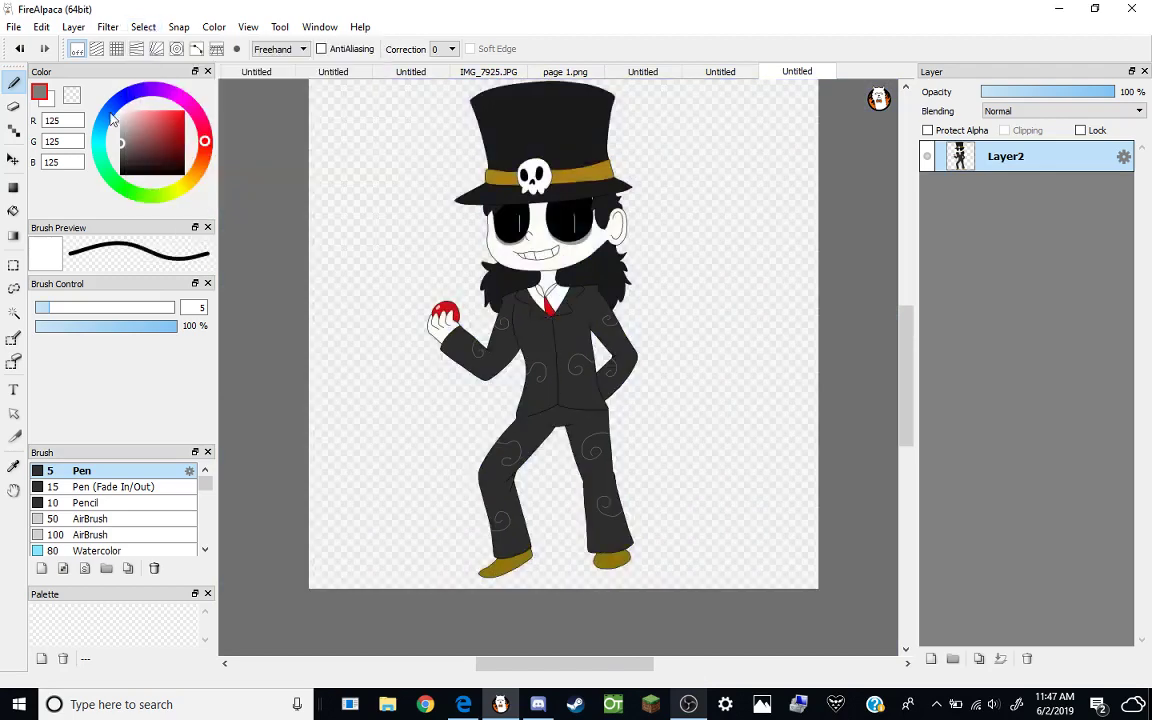
# Handwrite "the holder of the game" in black with the Pen on the empty canvas beside the hat and head.
pyautogui.click(121, 172)
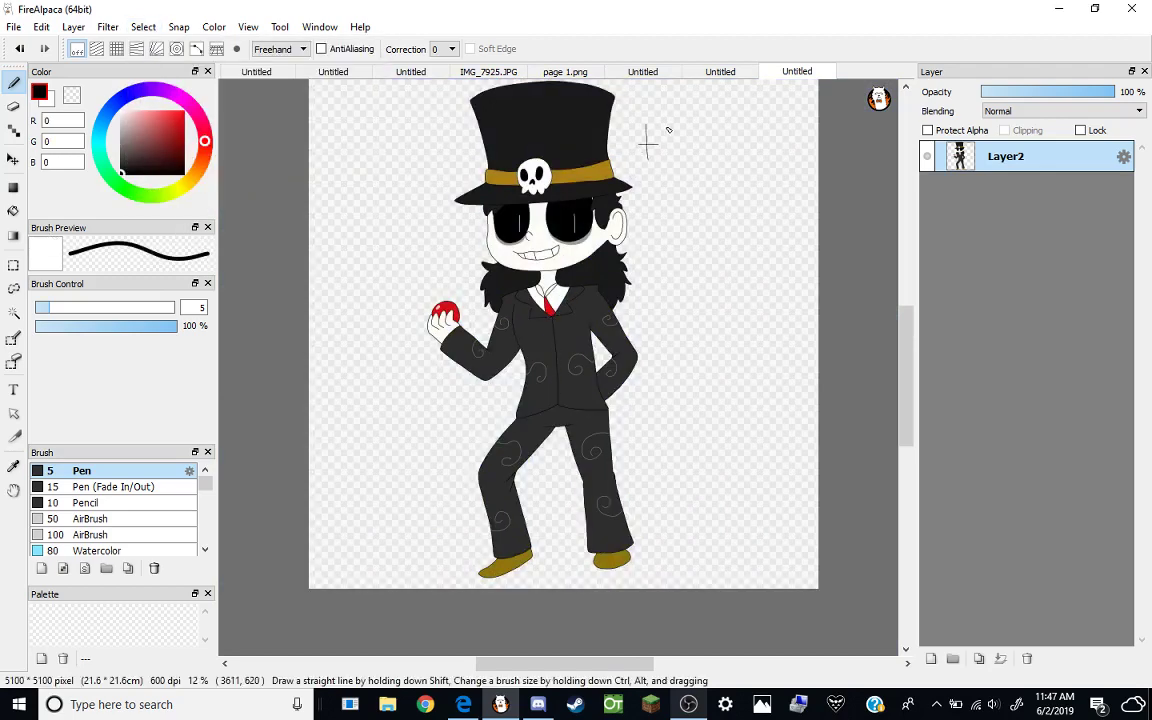
pyautogui.moveTo(680, 147)
pyautogui.mouseDown()
pyautogui.moveTo(692, 152)
pyautogui.moveTo(653, 190)
pyautogui.moveTo(680, 190)
pyautogui.mouseUp()
pyautogui.moveTo(691, 166); pyautogui.dragTo(690, 188)
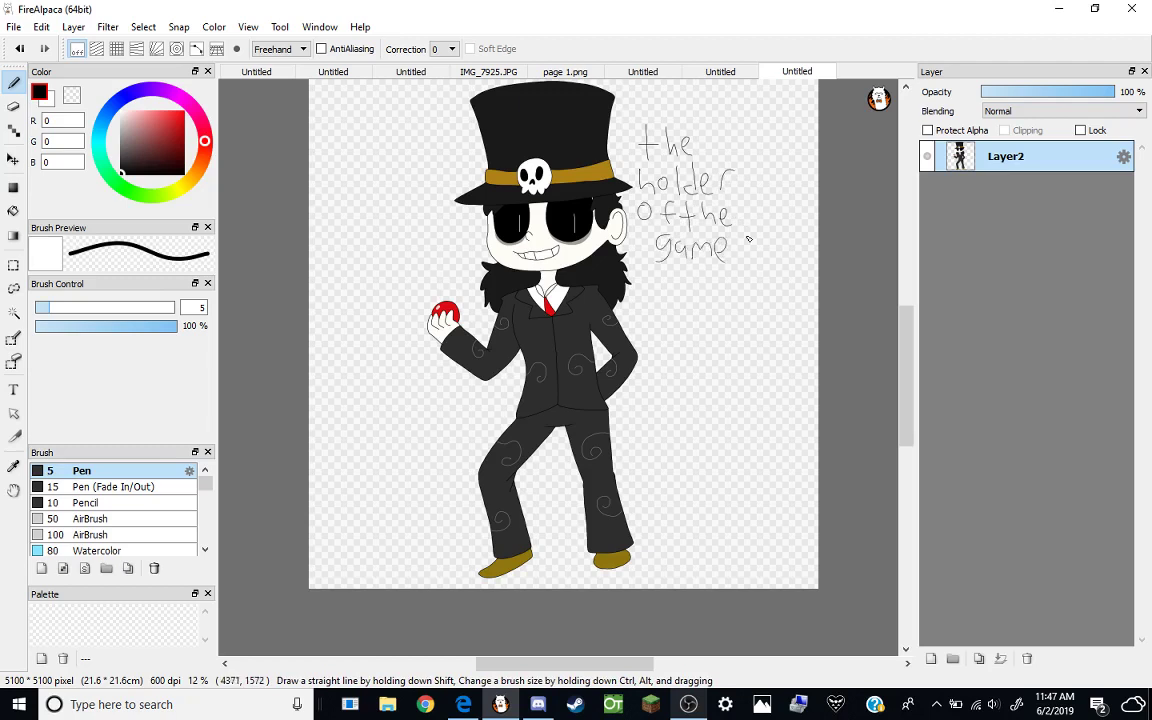
# Switch to the OBS window.
pyautogui.scroll(2, 905, 330)
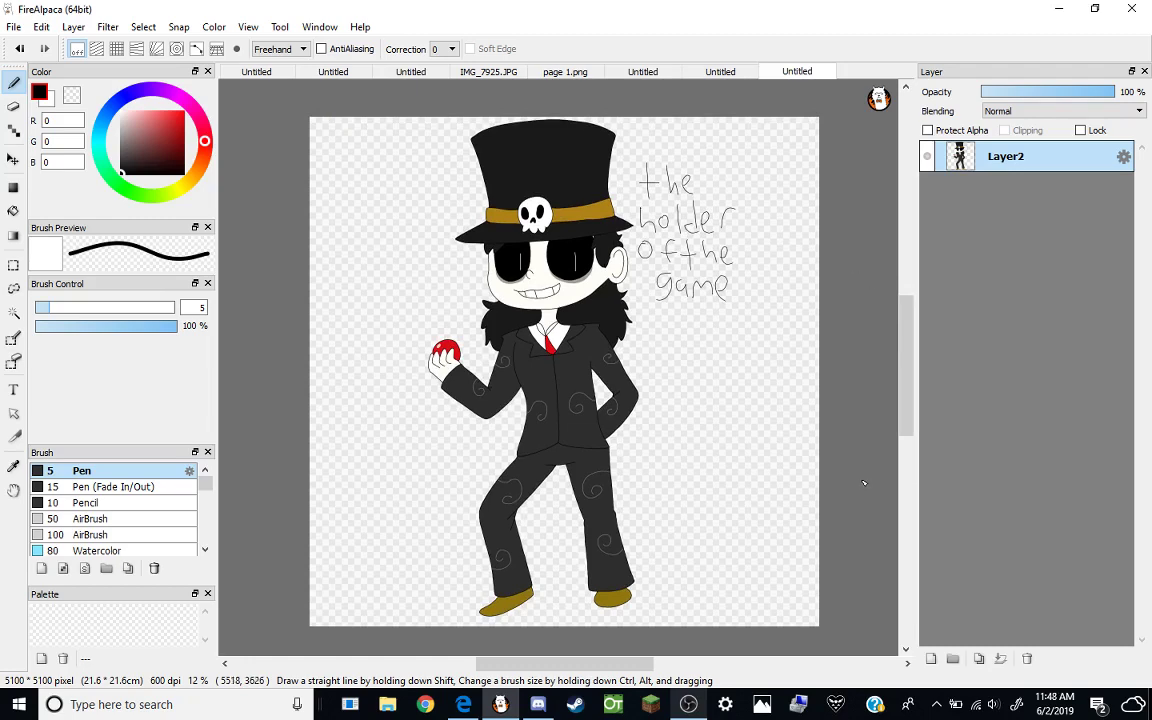
pyautogui.click(688, 704)
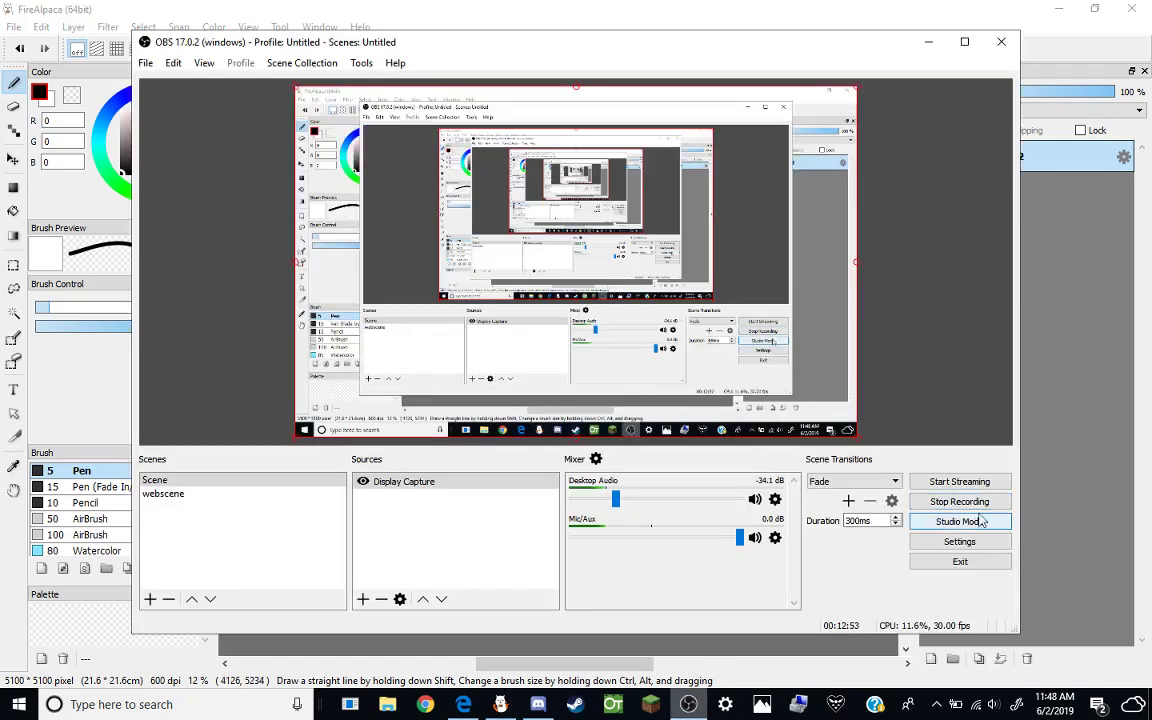